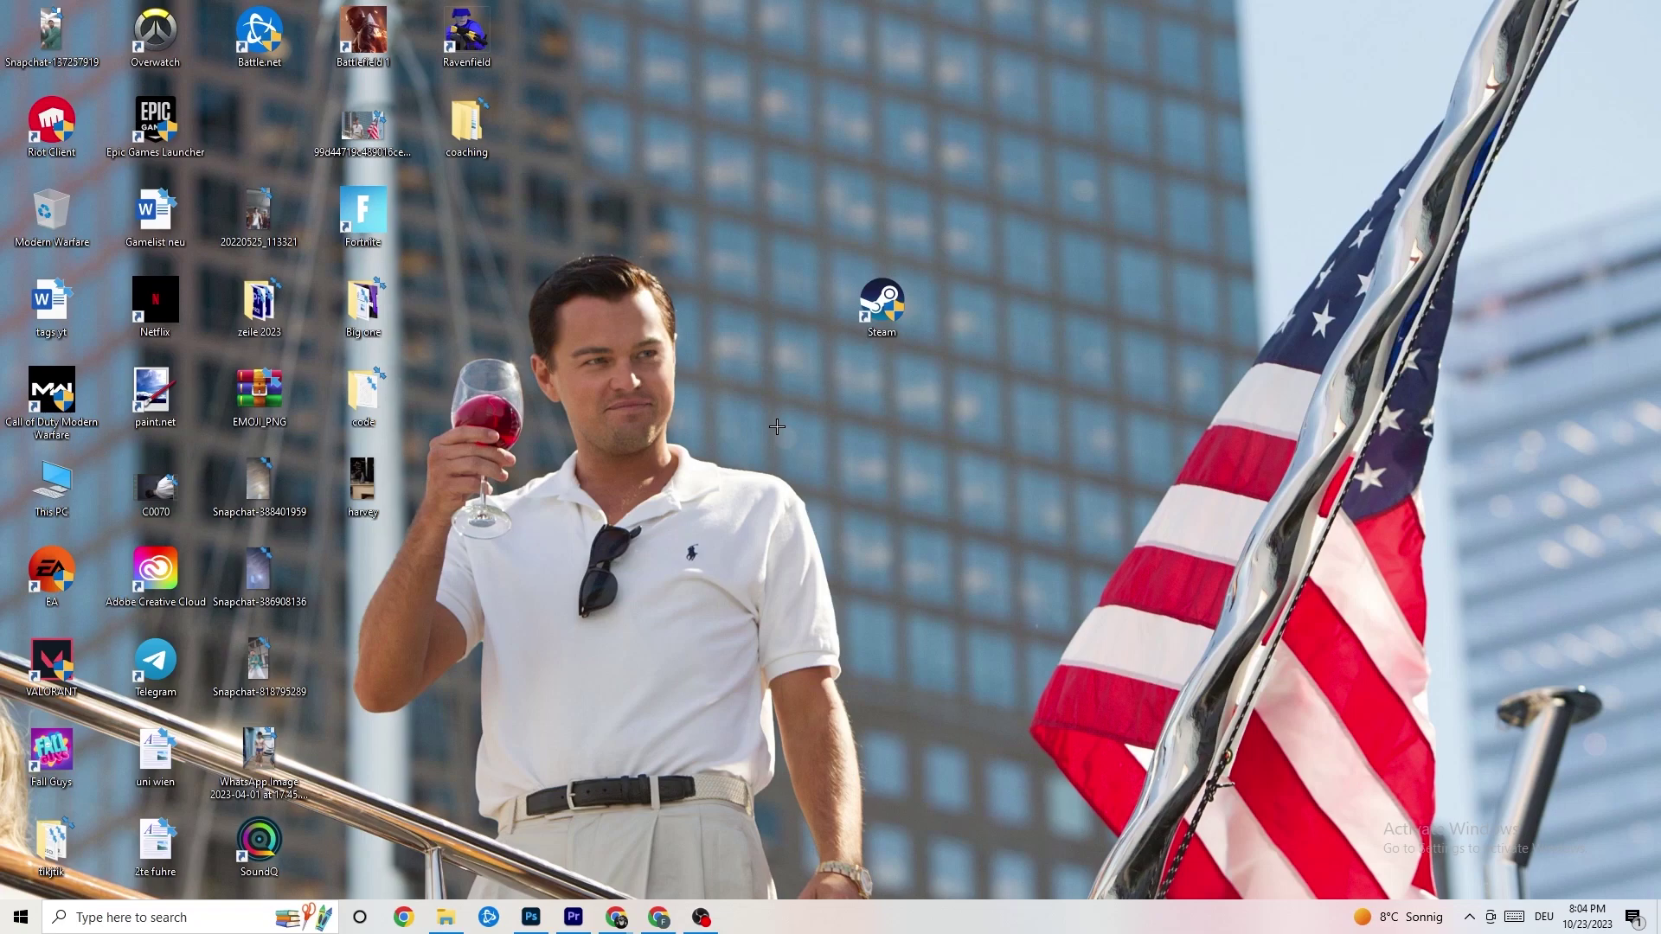
{"action": "left_click_drag", "start_coordinate": [880, 303], "coordinate": [758, 327]}
{"action": "left_click_drag", "start_coordinate": [671, 298], "coordinate": [774, 375]}
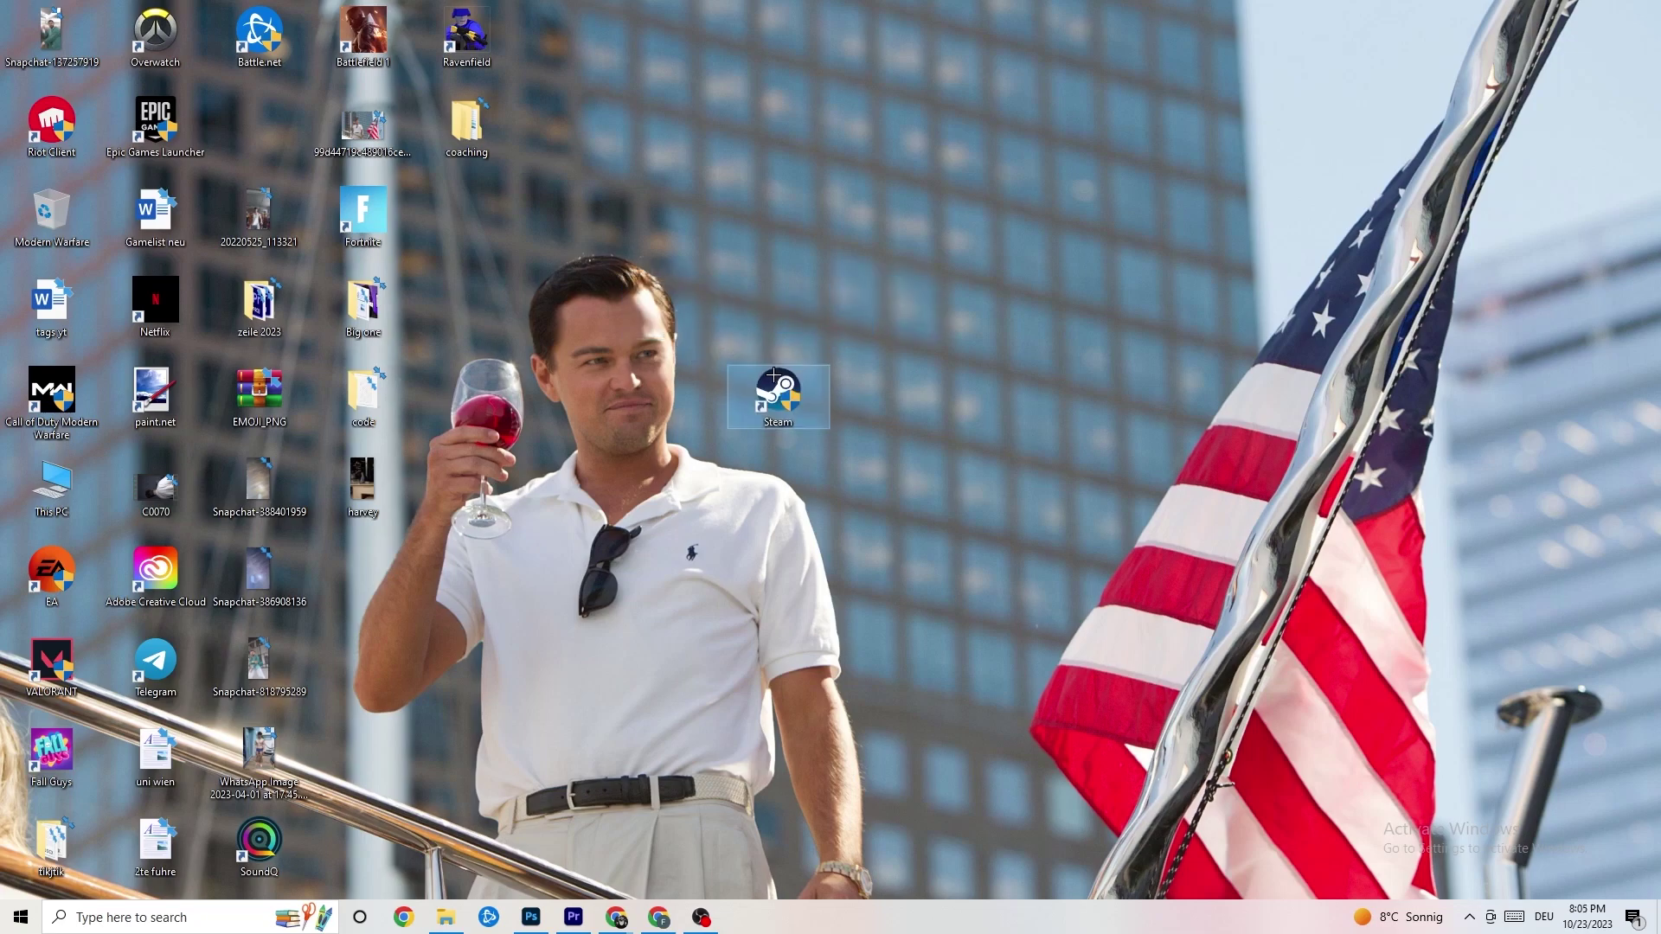
Open the Steam shortcut's compatibility properties, review the compatibility mode choices and accept the dialog
{"action": "right_click", "coordinate": [785, 400]}
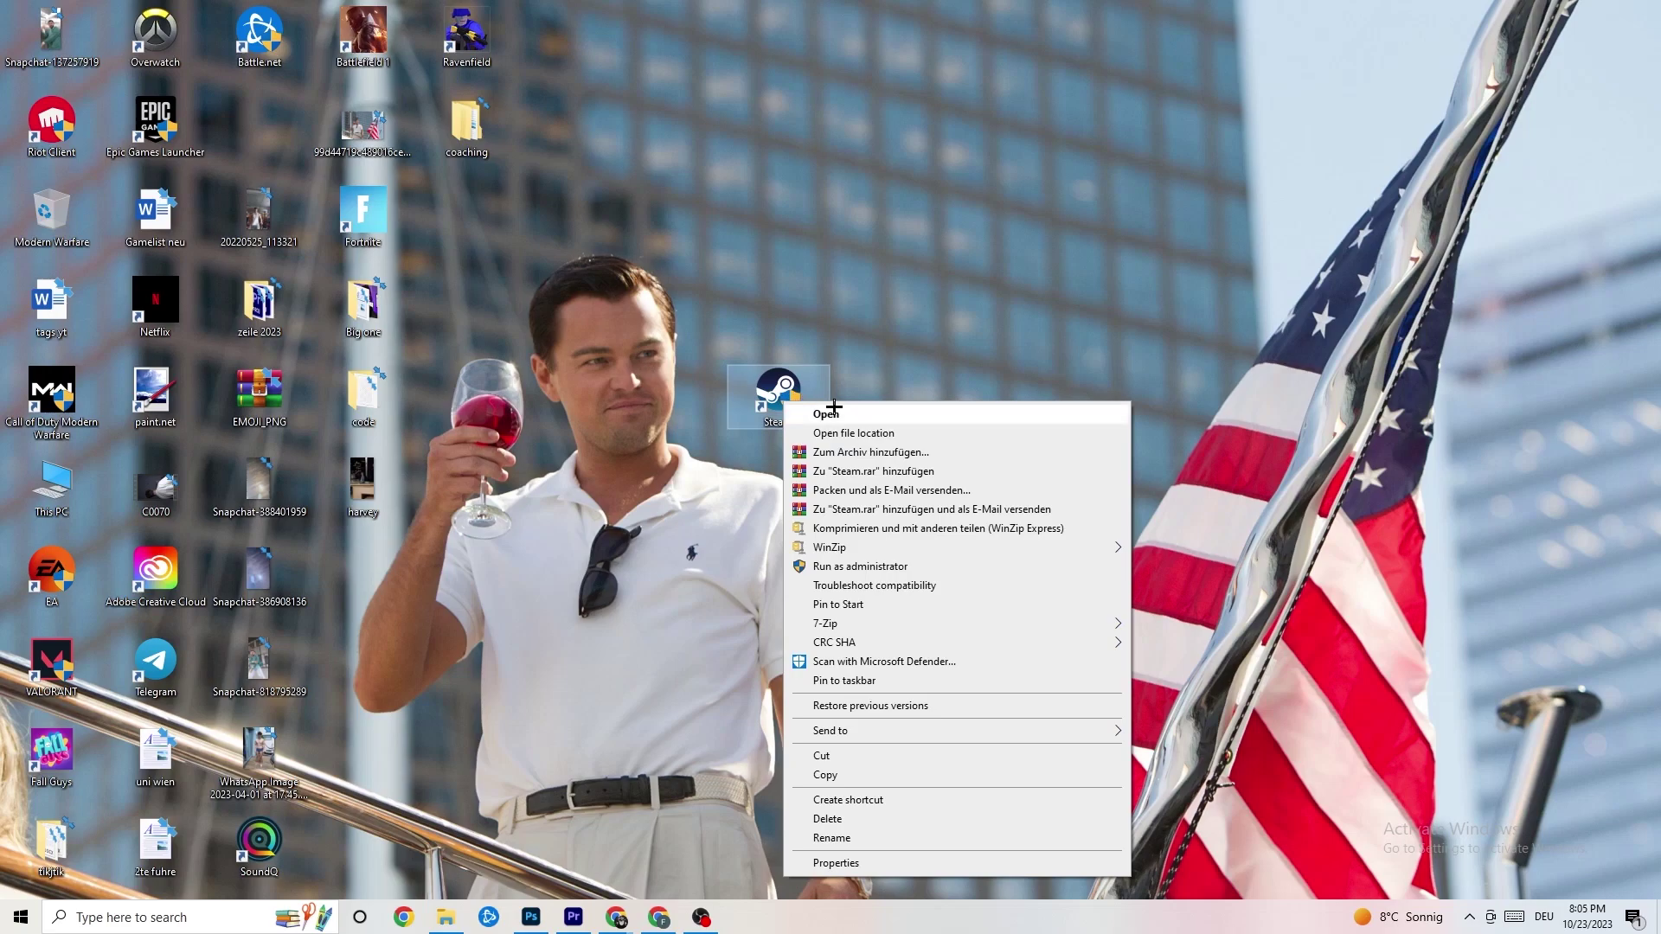
{"action": "left_click", "coordinate": [887, 862]}
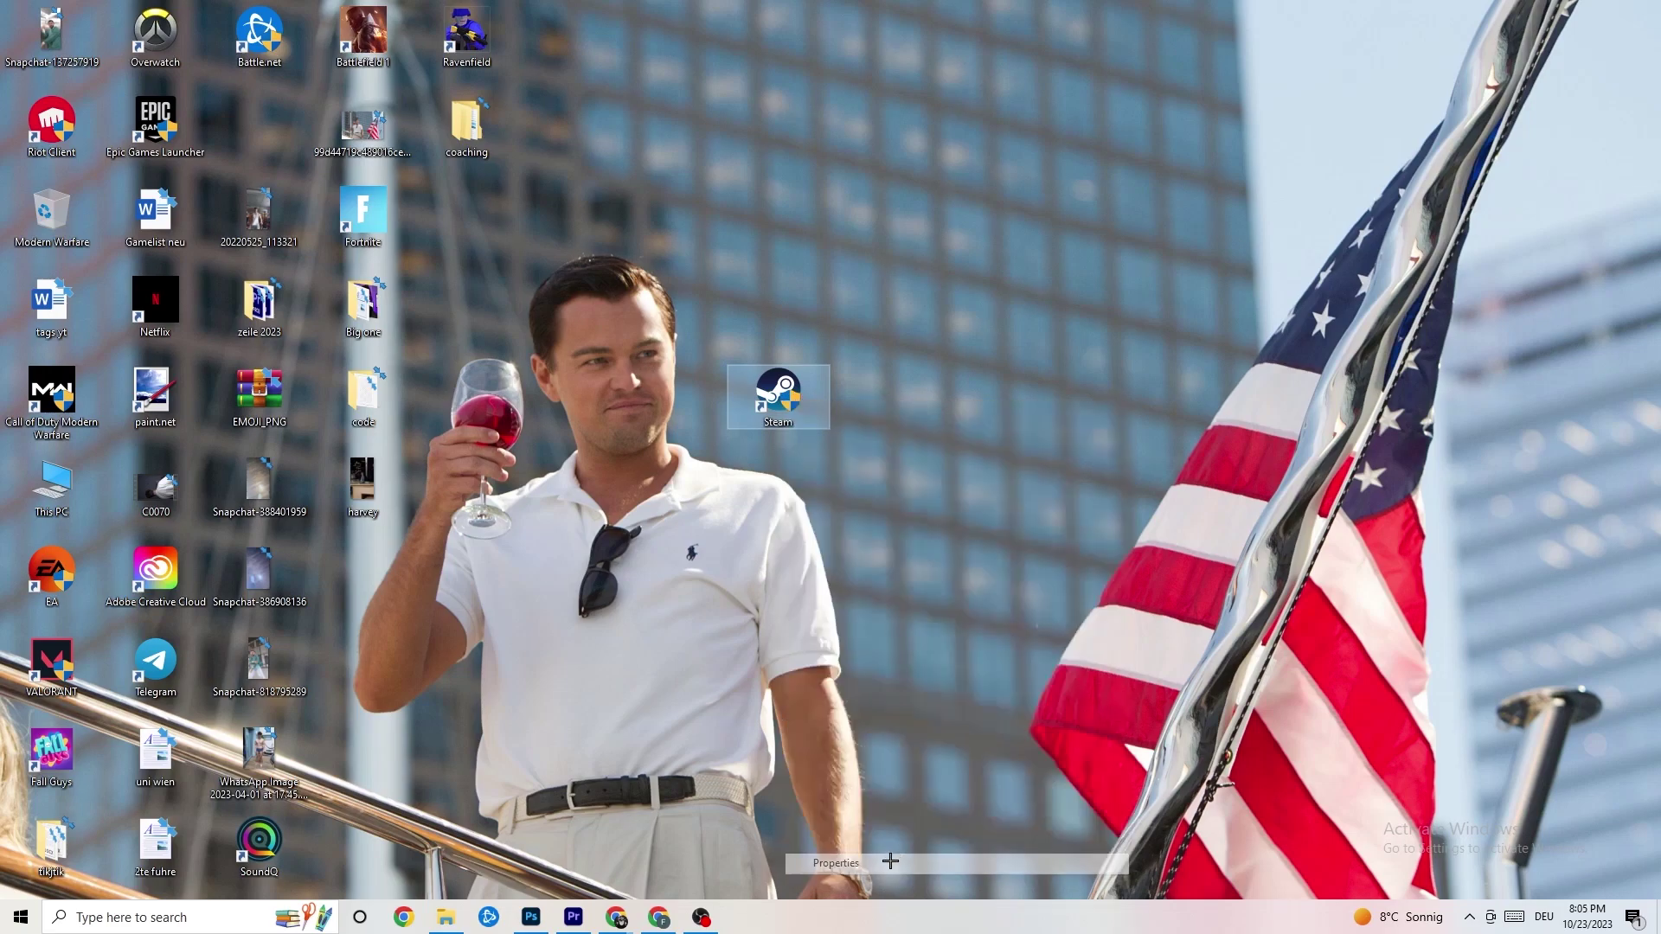
{"action": "left_click_drag", "start_coordinate": [911, 415], "coordinate": [779, 231]}
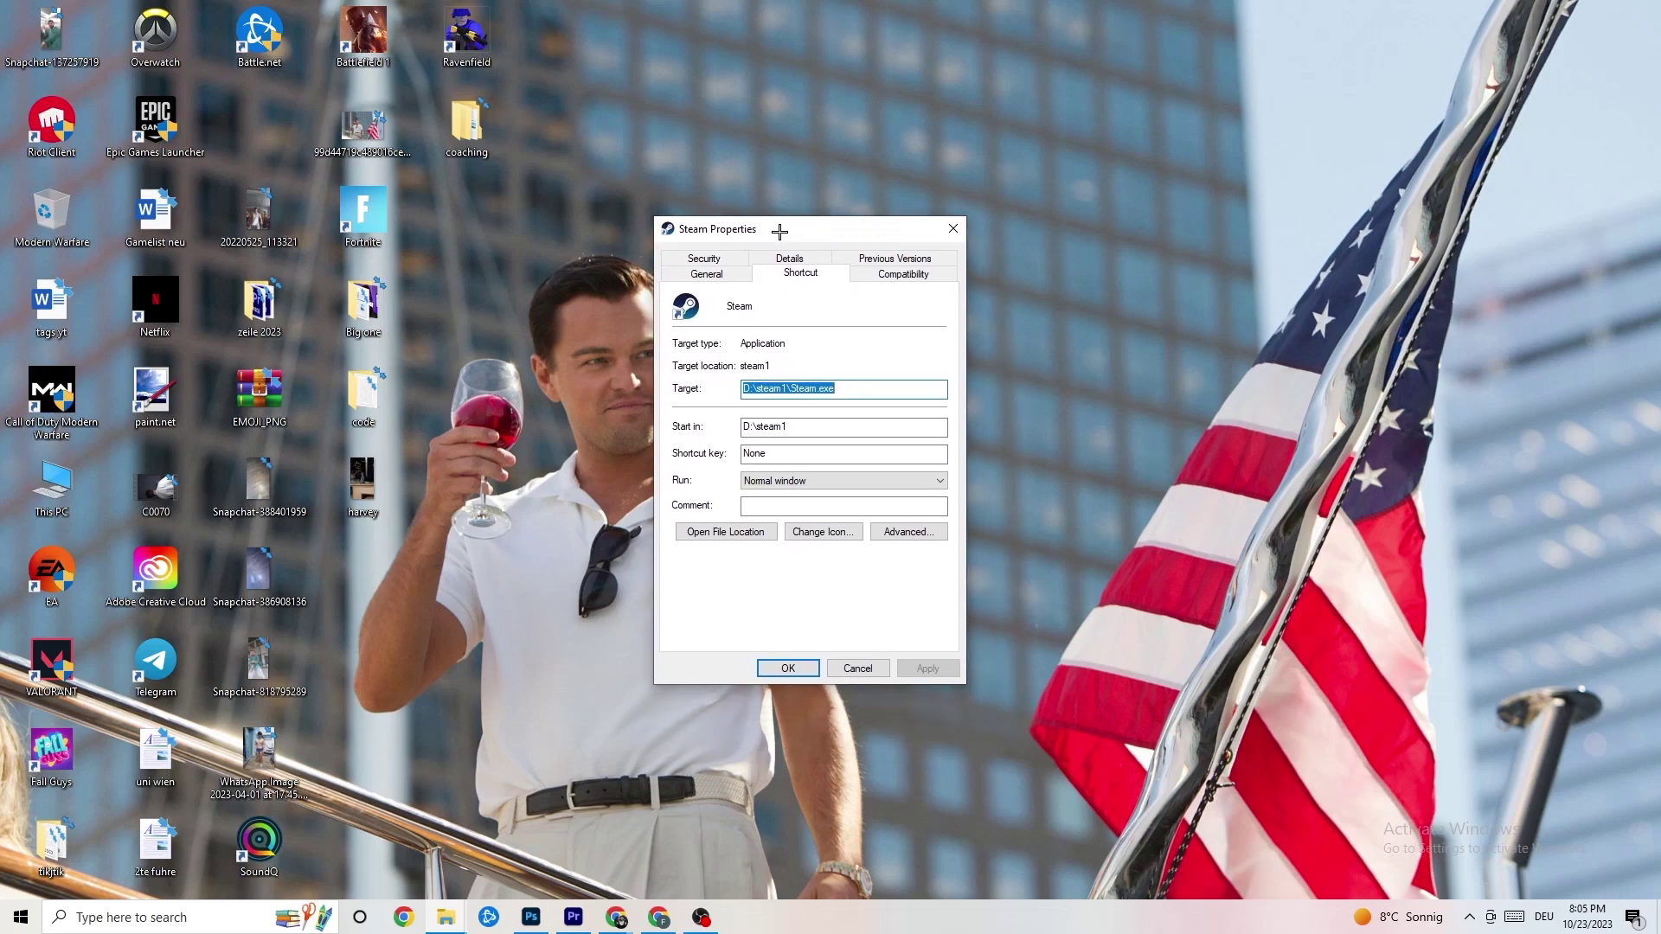
{"action": "left_click", "coordinate": [897, 275]}
{"action": "left_click_drag", "start_coordinate": [832, 233], "coordinate": [792, 119]}
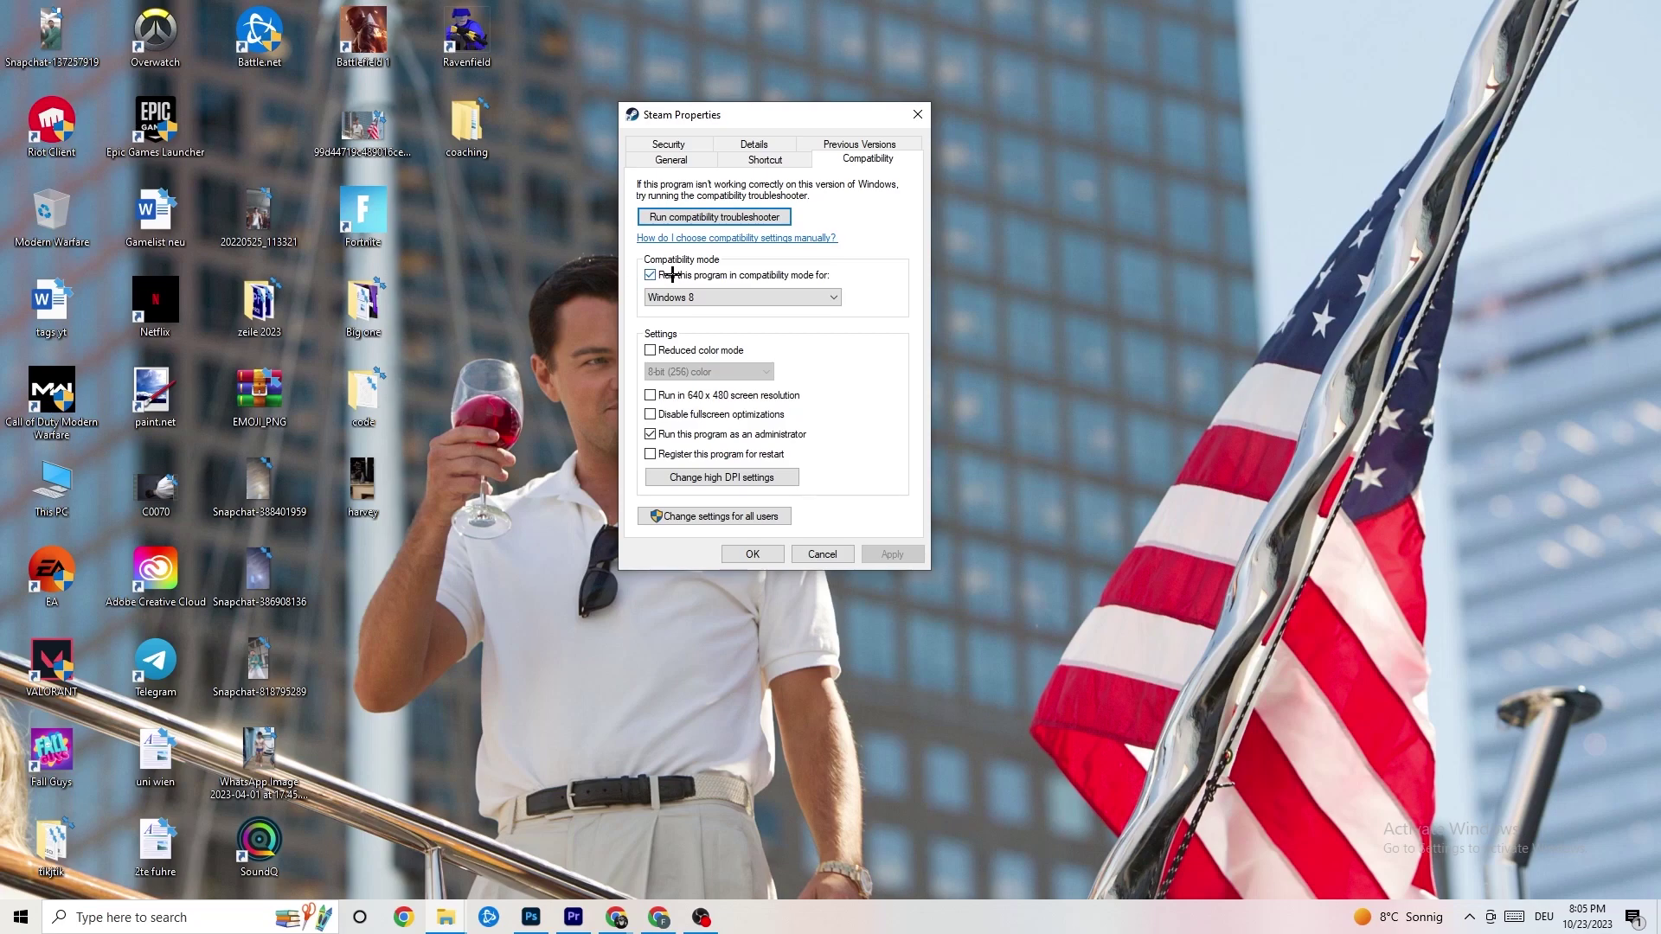
{"action": "left_click", "coordinate": [829, 292]}
{"action": "left_click", "coordinate": [866, 281]}
{"action": "left_click", "coordinate": [761, 554]}
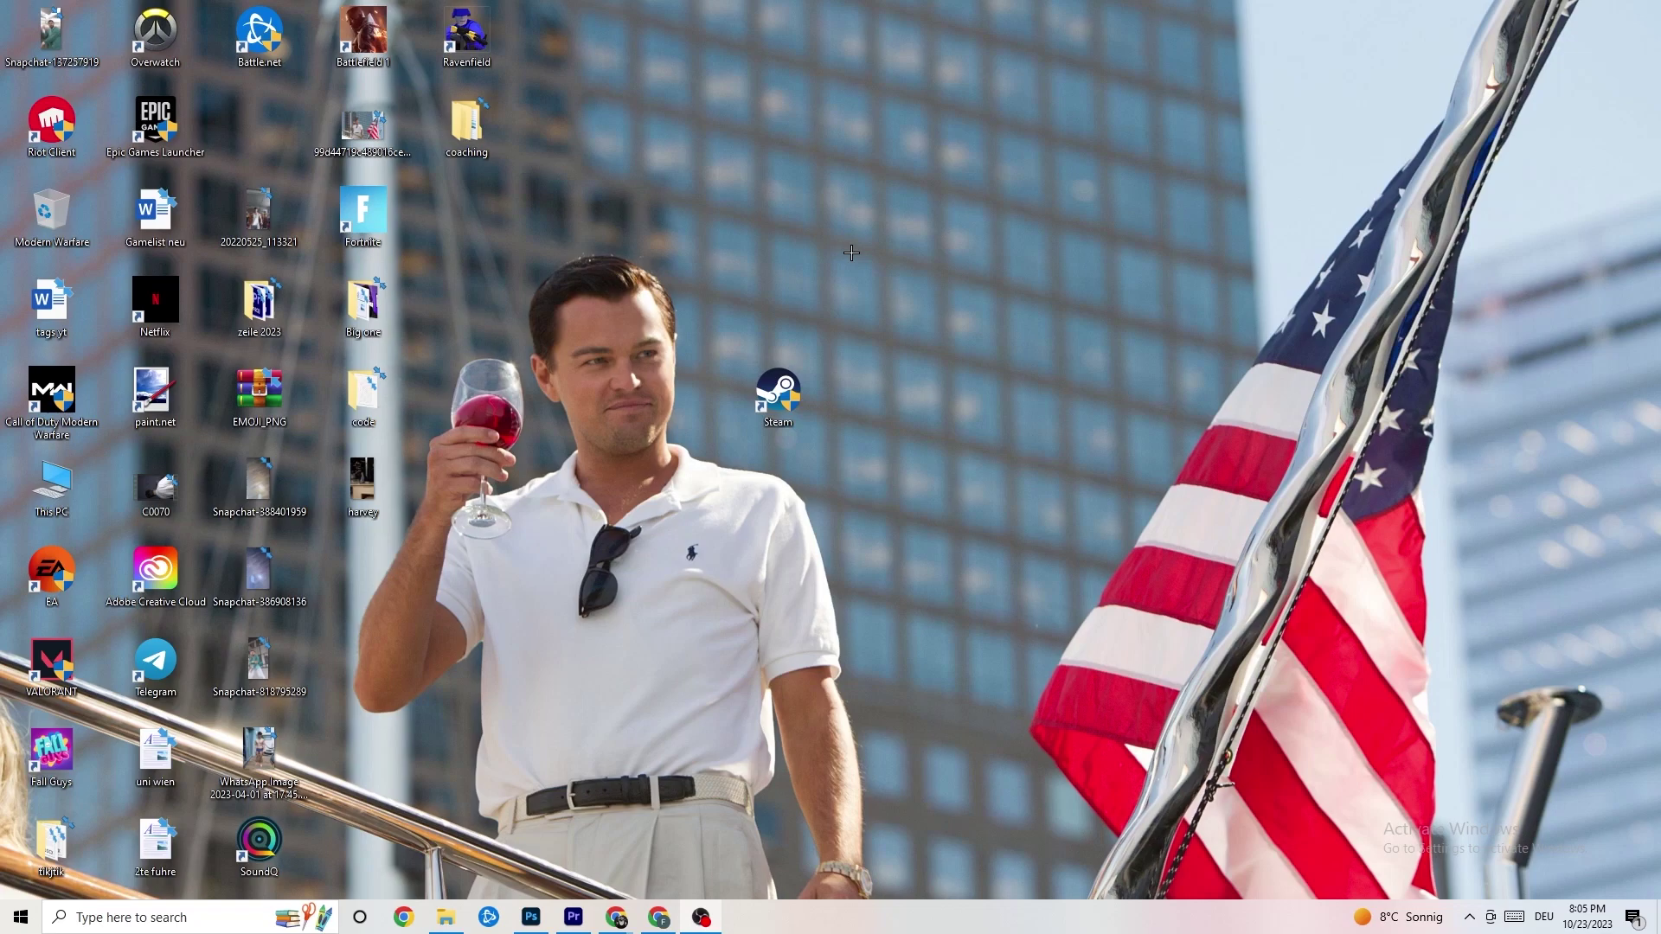
{"action": "left_click_drag", "start_coordinate": [784, 390], "coordinate": [766, 226]}
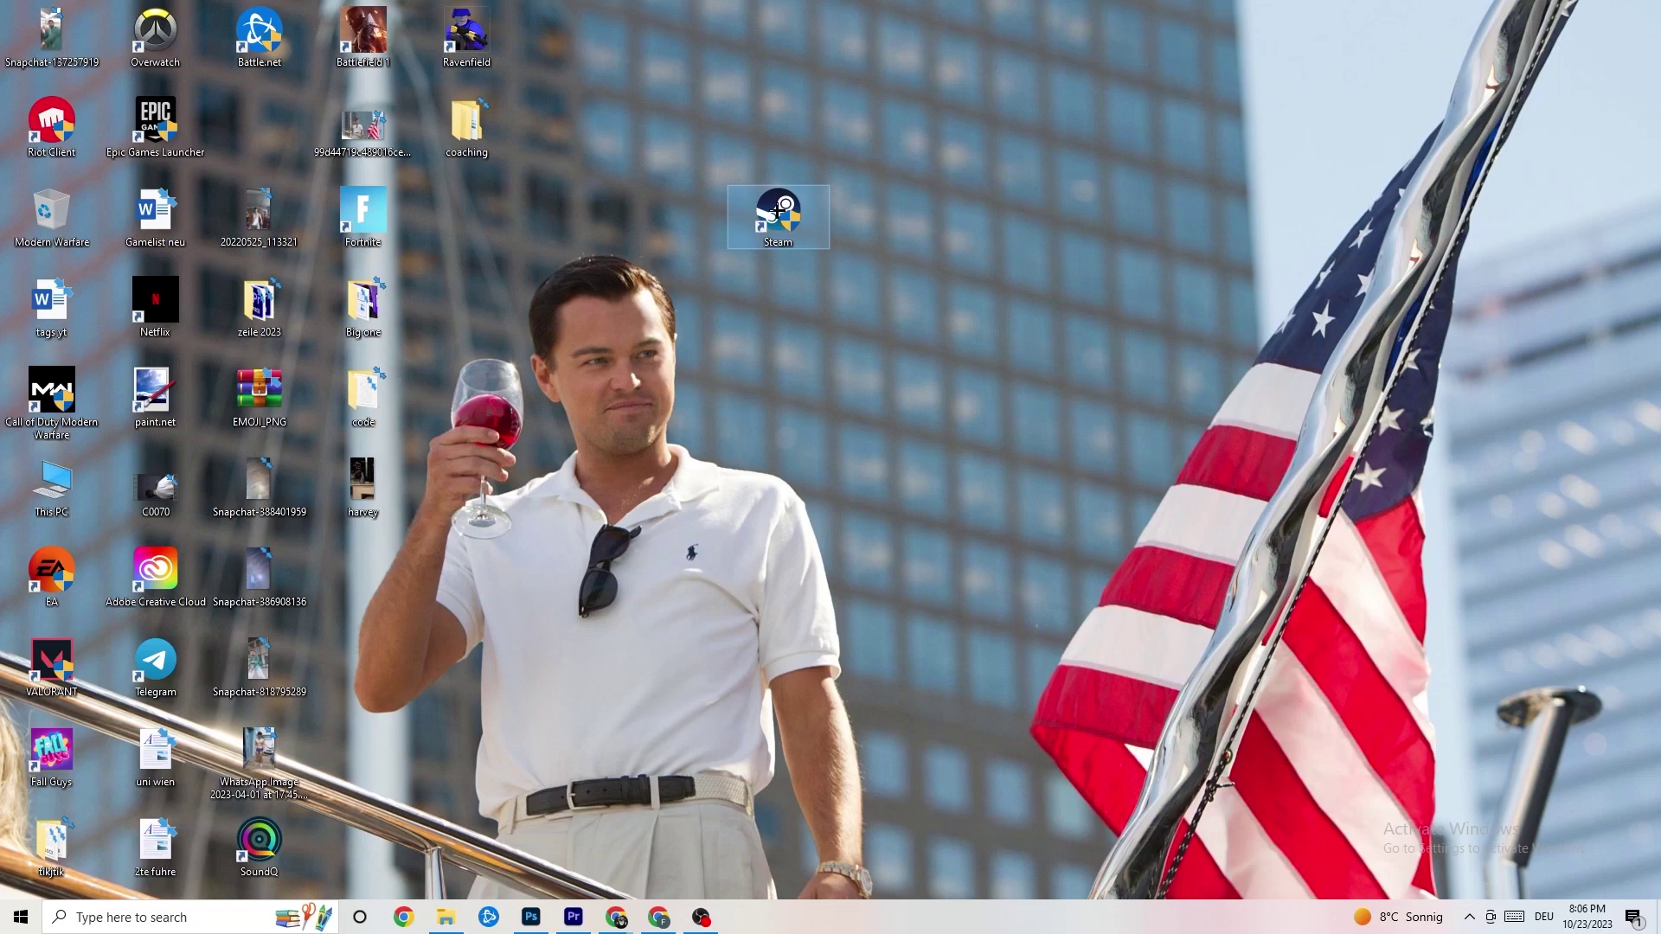
{"action": "left_click_drag", "start_coordinate": [777, 211], "coordinate": [673, 298]}
{"action": "left_click", "coordinate": [782, 262]}
{"action": "left_click", "coordinate": [720, 236]}
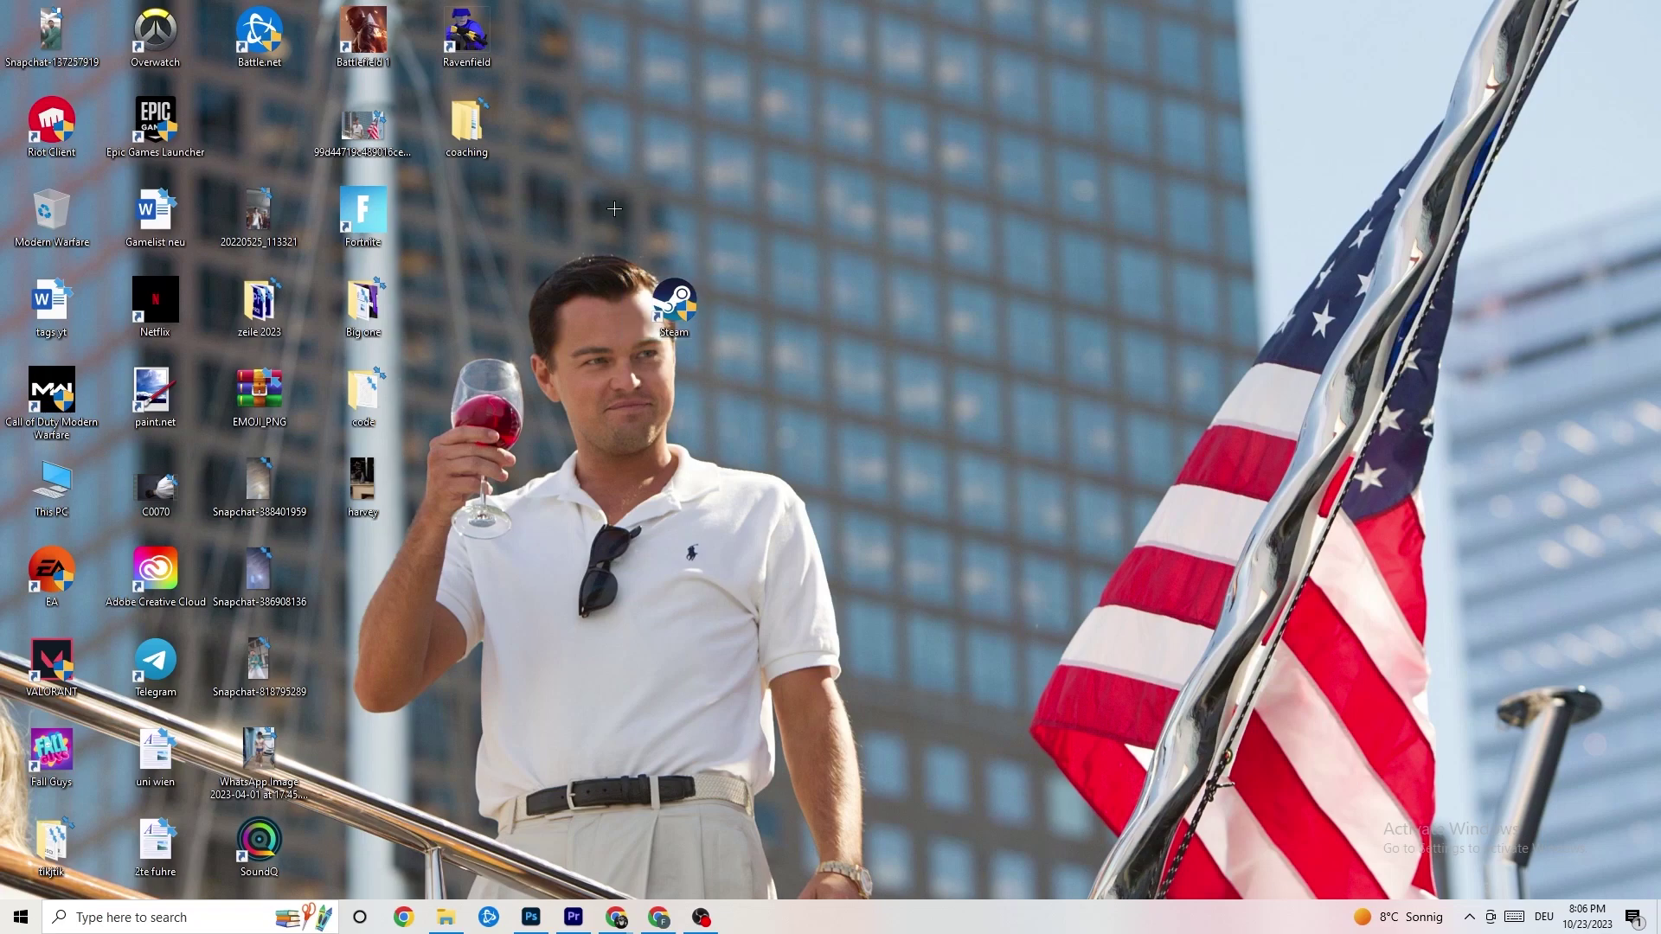
{"action": "left_click_drag", "start_coordinate": [668, 290], "coordinate": [769, 275]}
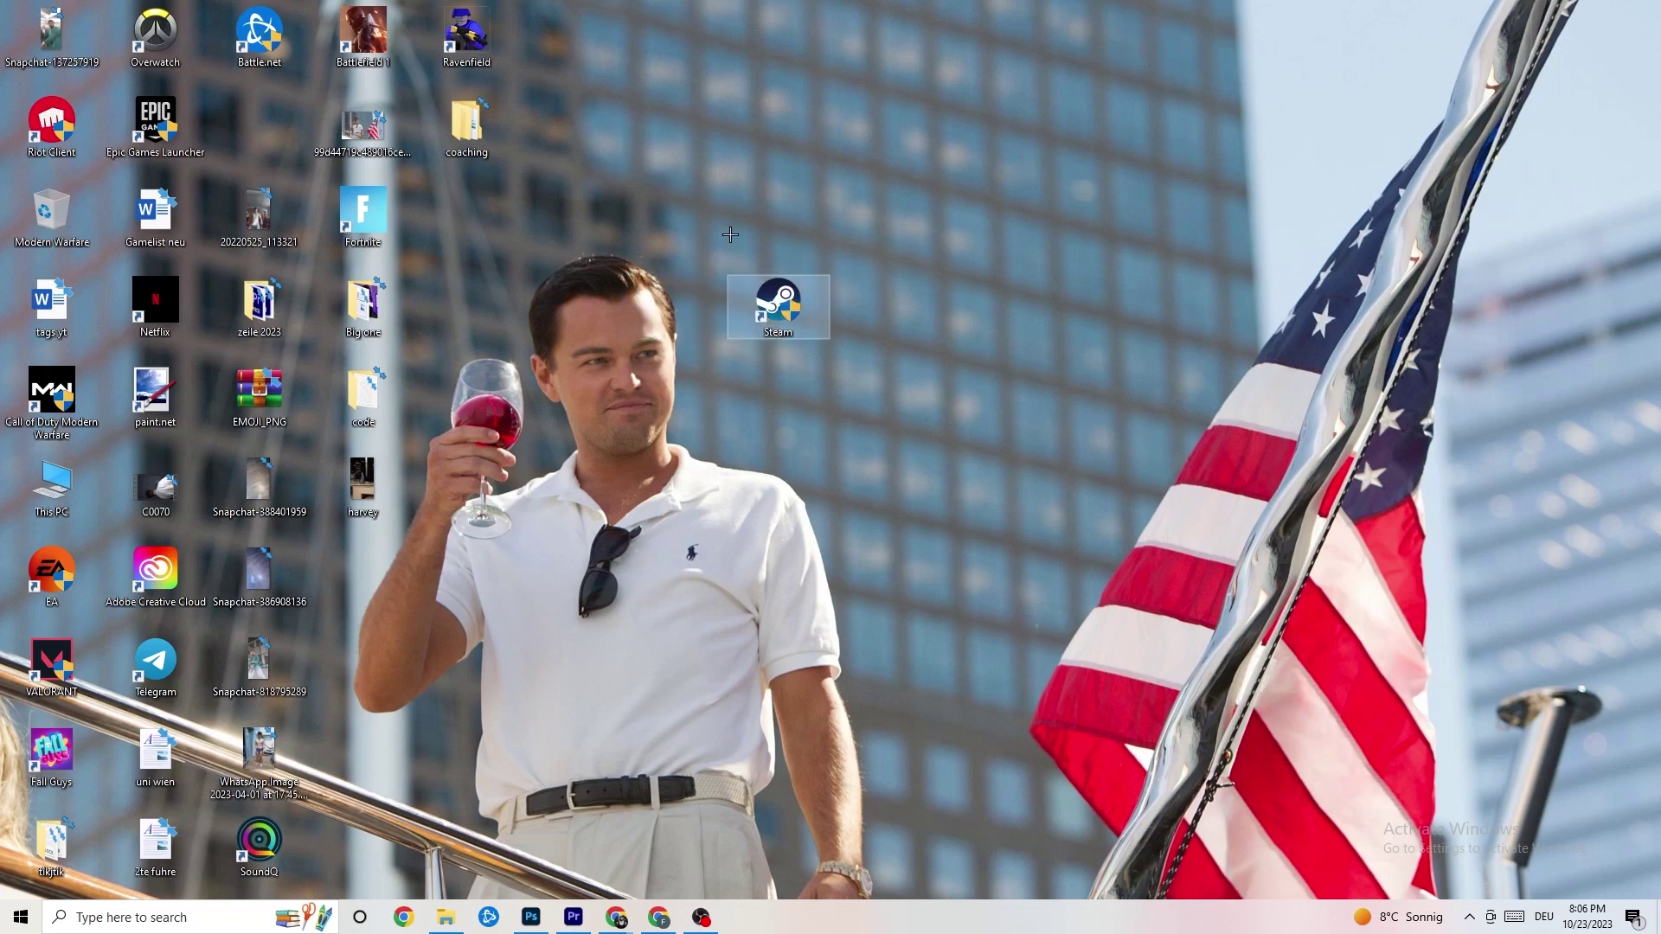
Check the compatibility settings in the Steam shortcut's properties again and close the dialog
{"action": "right_click", "coordinate": [773, 327]}
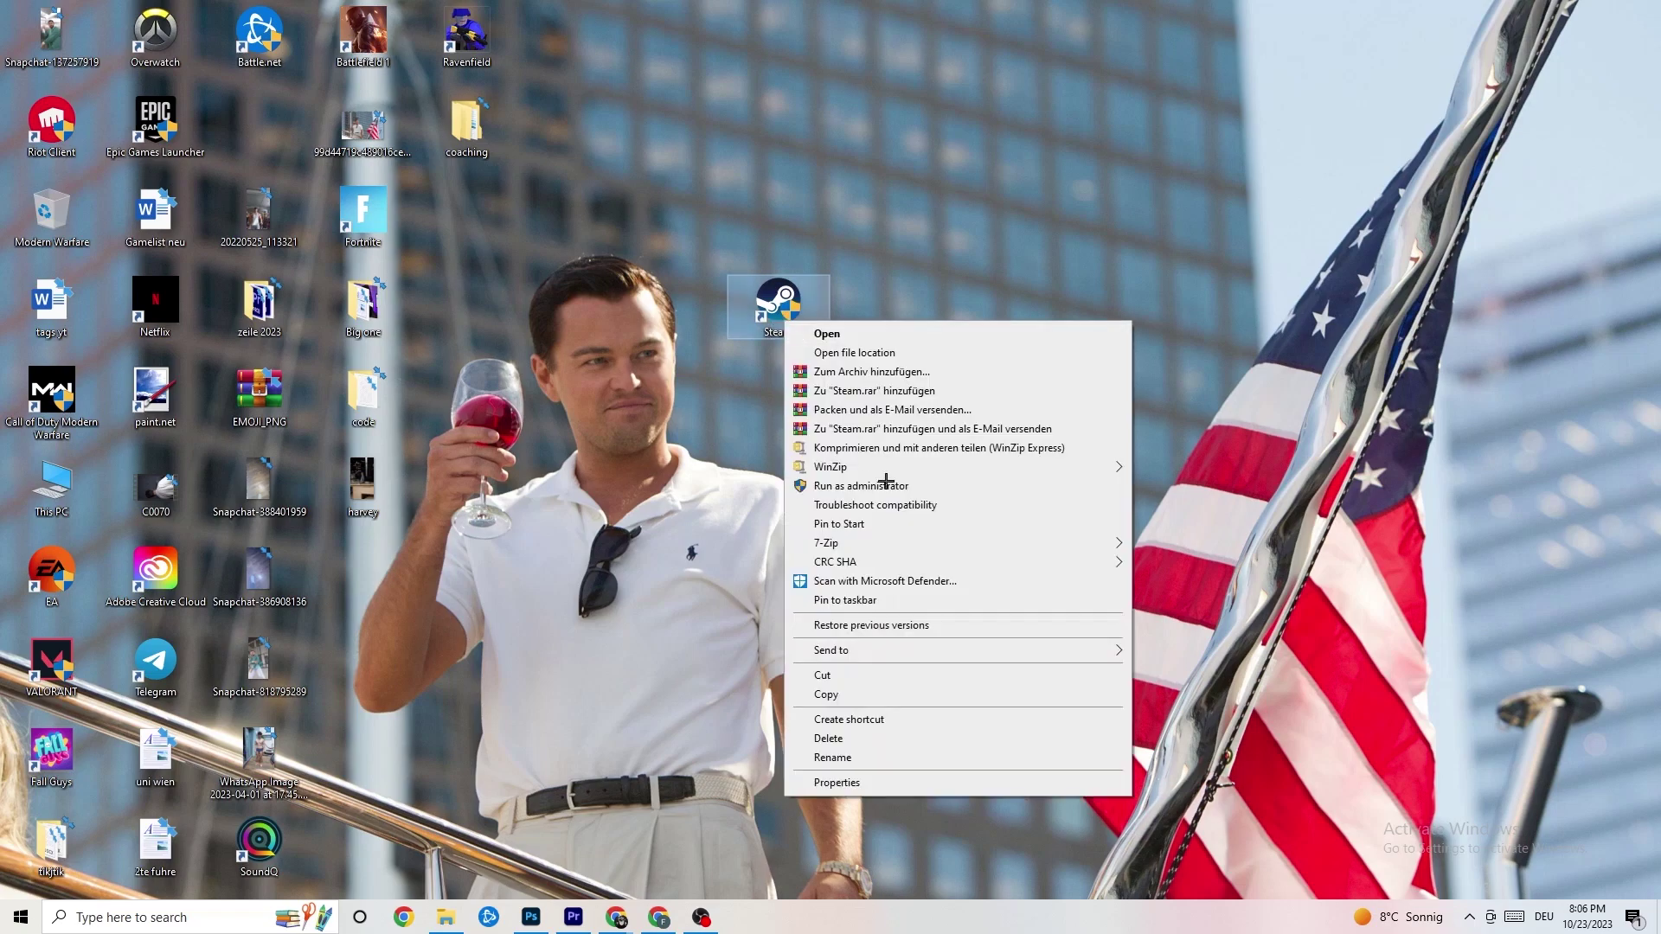
{"action": "left_click", "coordinate": [868, 775]}
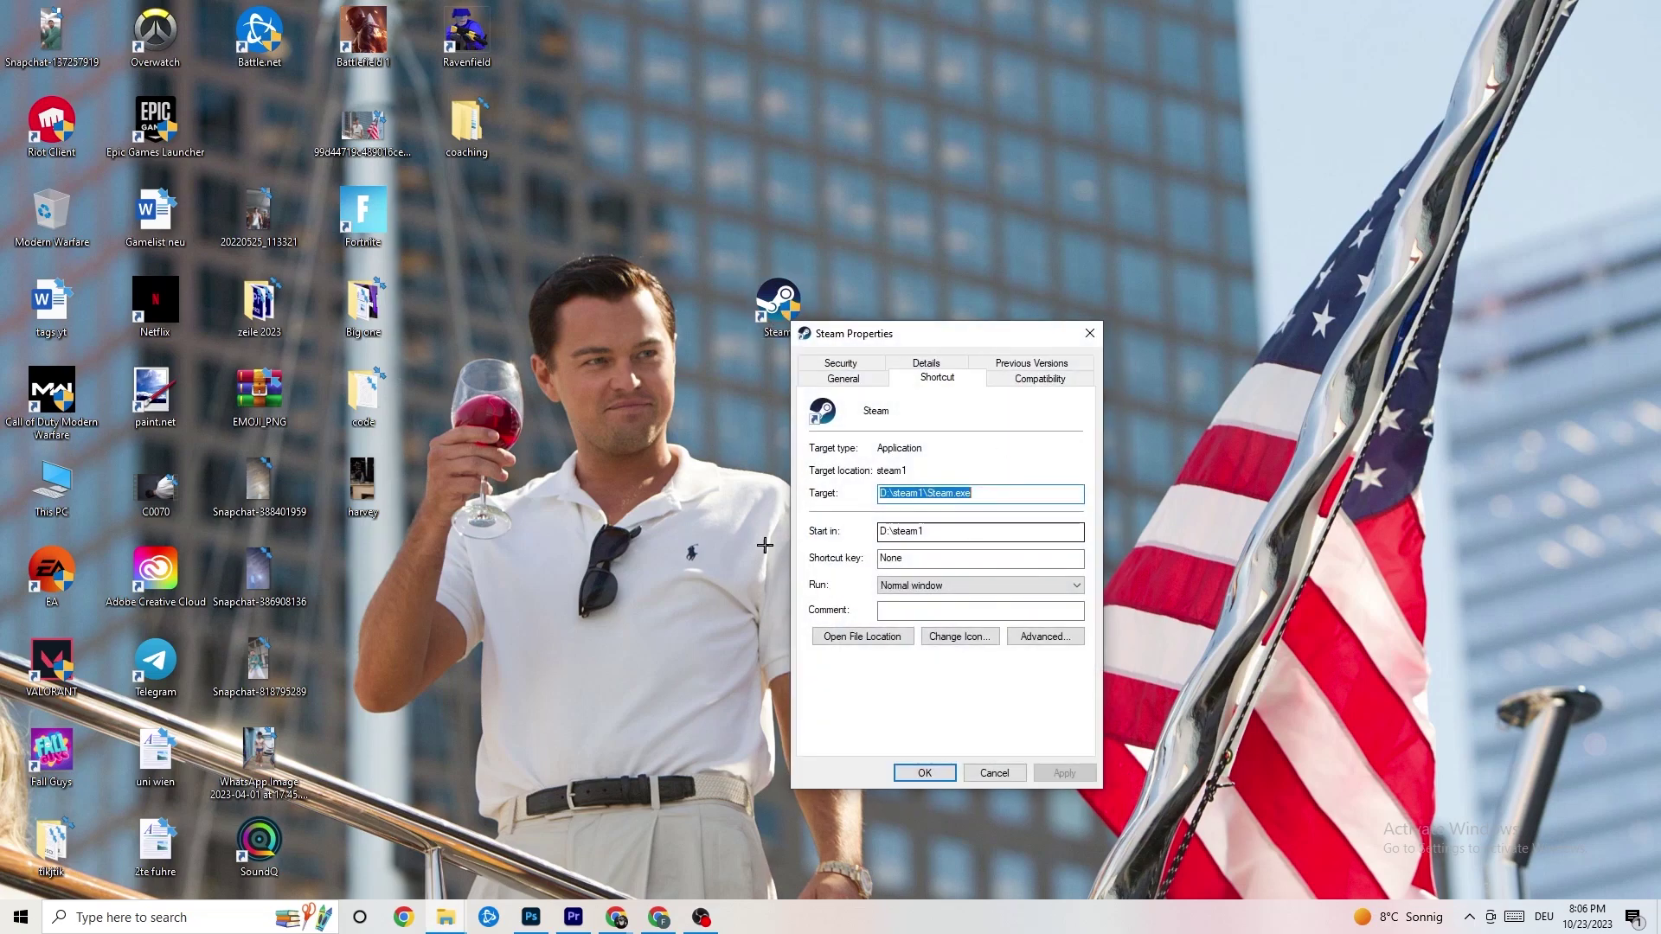
{"action": "left_click", "coordinate": [1048, 379]}
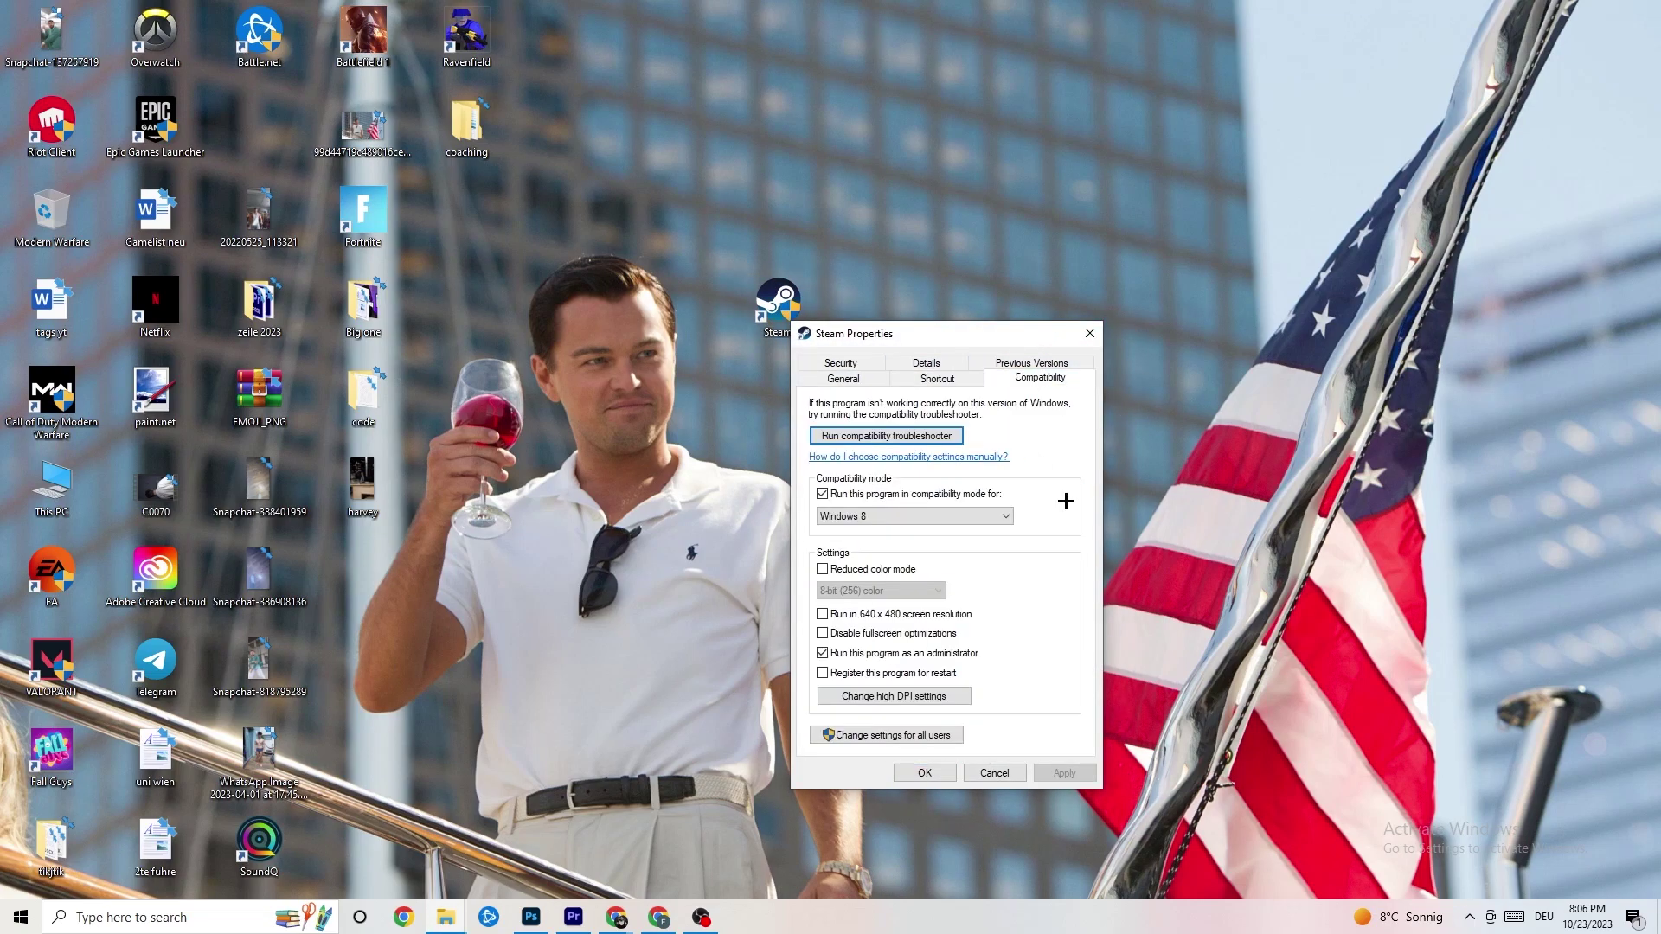
{"action": "left_click", "coordinate": [1090, 333]}
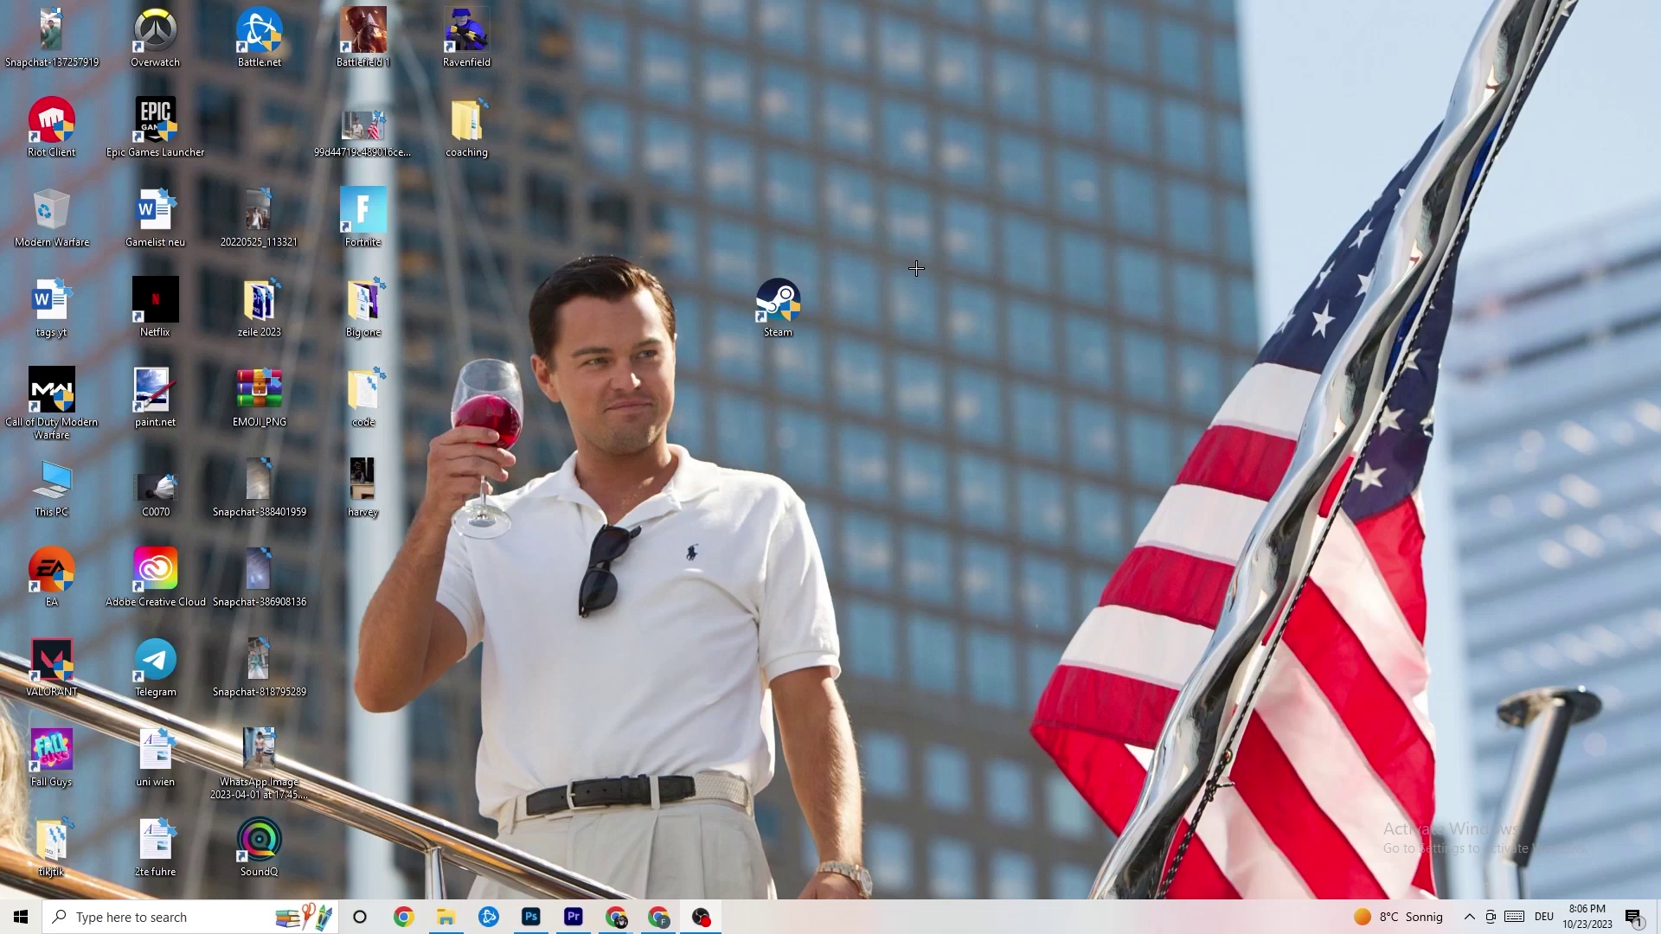
Move the Steam shortcut into the desktop icon grid directly below Battle.net and deselect it
{"action": "left_click_drag", "start_coordinate": [749, 289], "coordinate": [232, 114]}
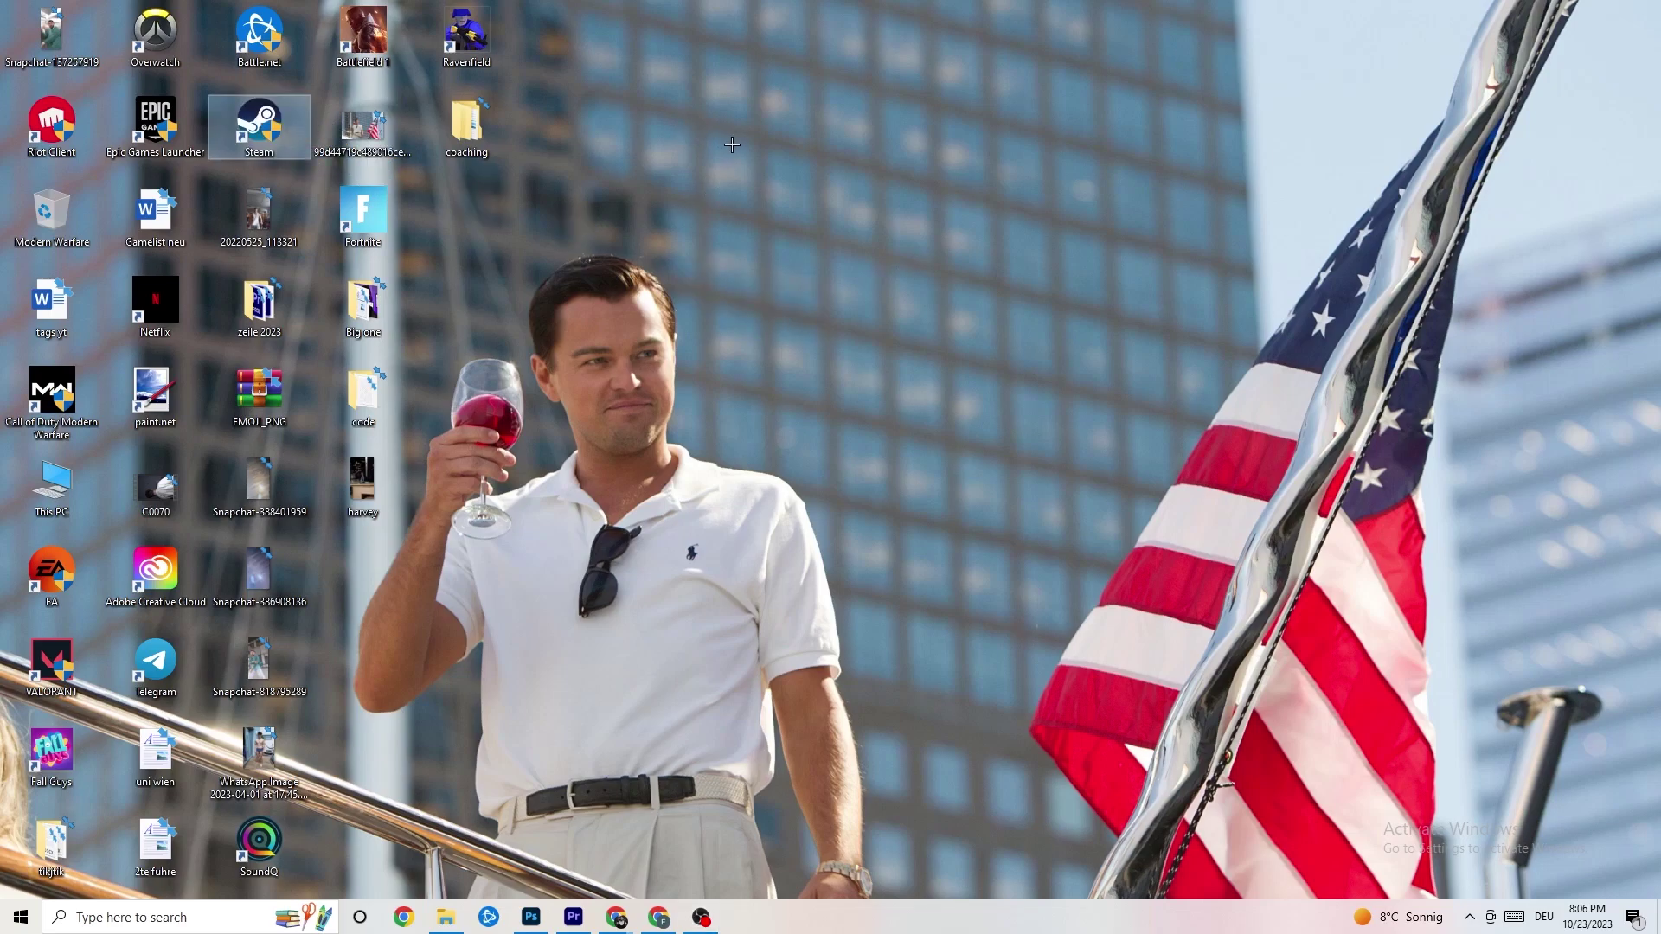
{"action": "left_click", "coordinate": [806, 168]}
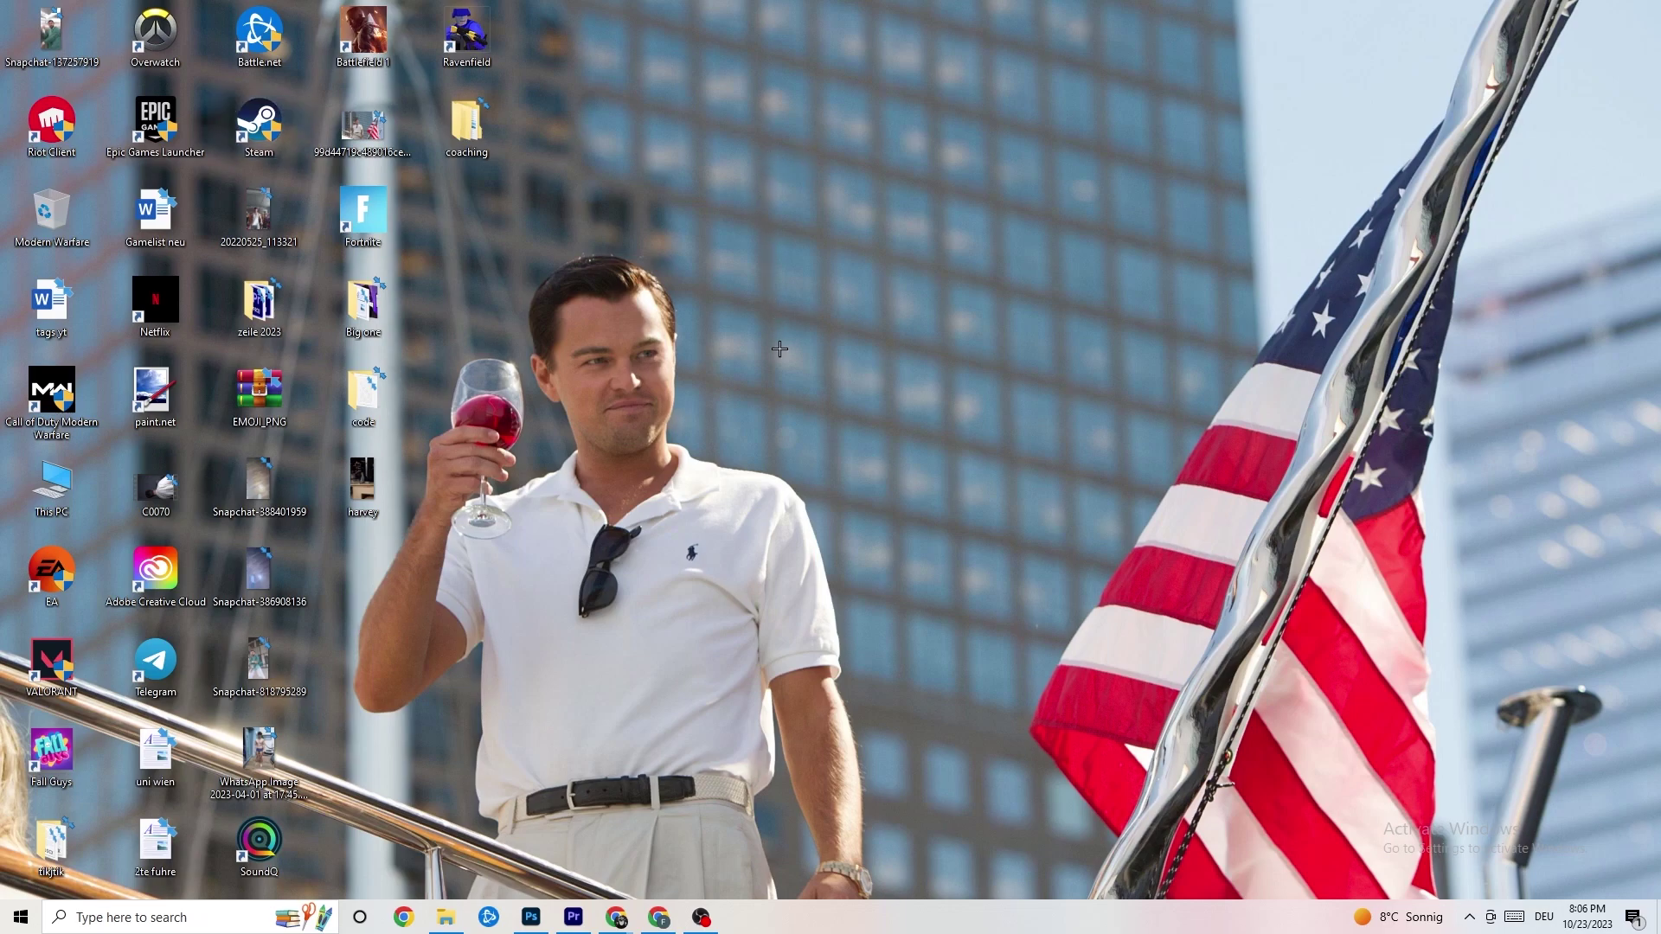
Open Task Manager and maximize its window
{"action": "right_click", "coordinate": [765, 925]}
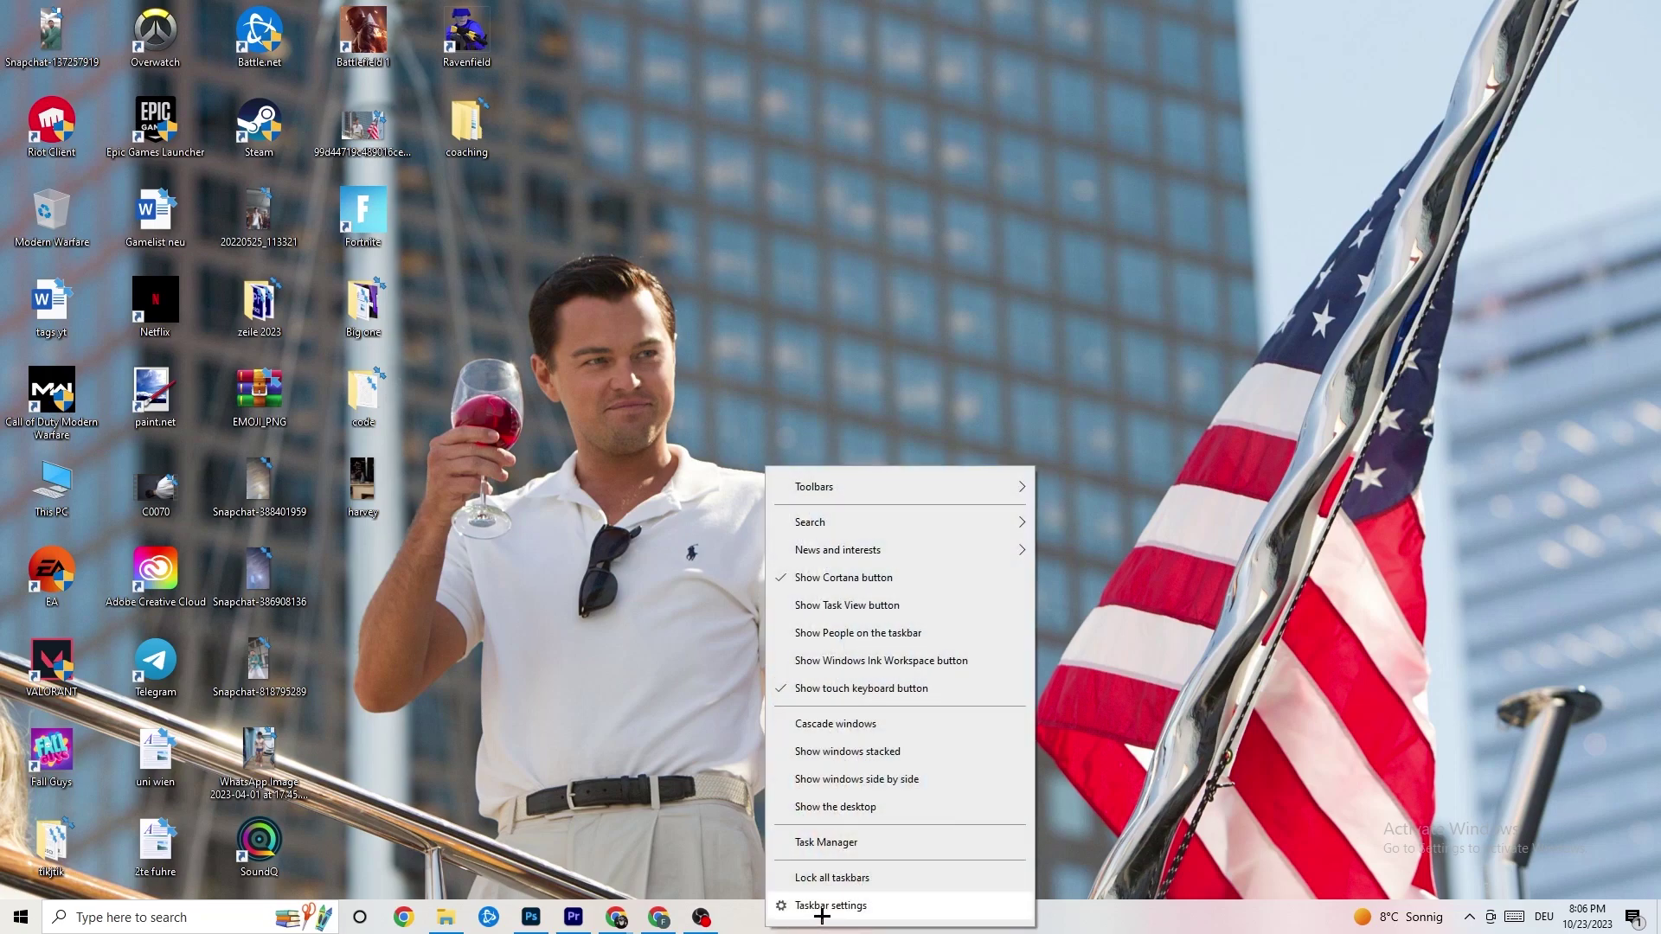
{"action": "left_click", "coordinate": [848, 845]}
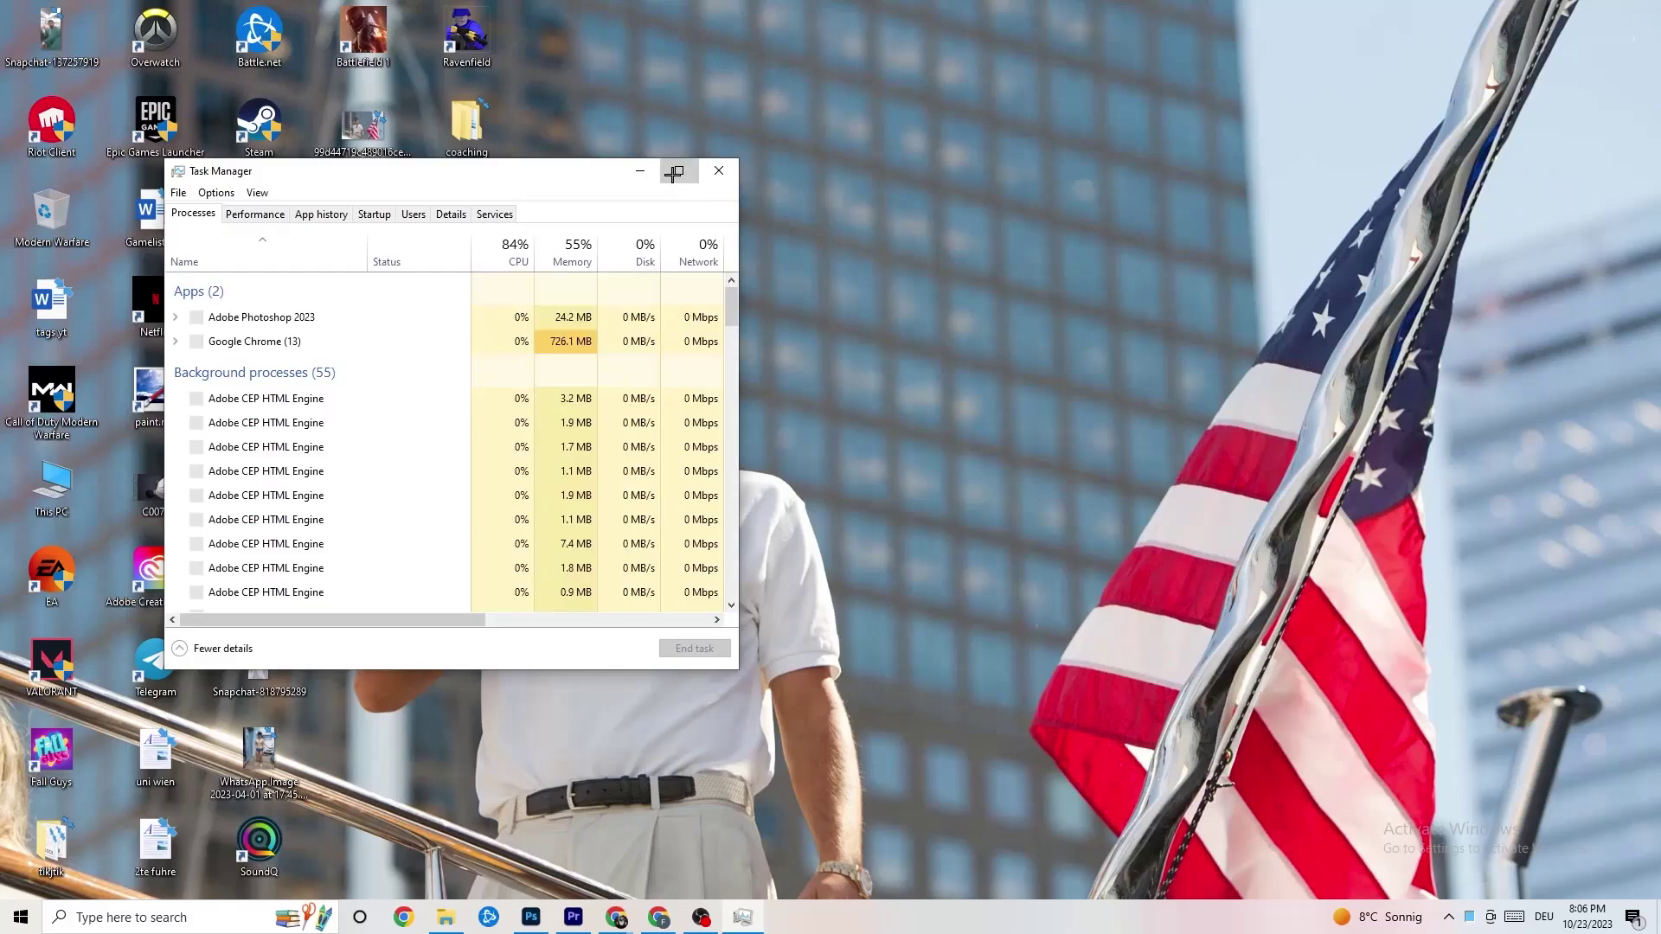
{"action": "double_click", "coordinate": [672, 171]}
{"action": "left_click_drag", "start_coordinate": [697, 13], "coordinate": [716, 76]}
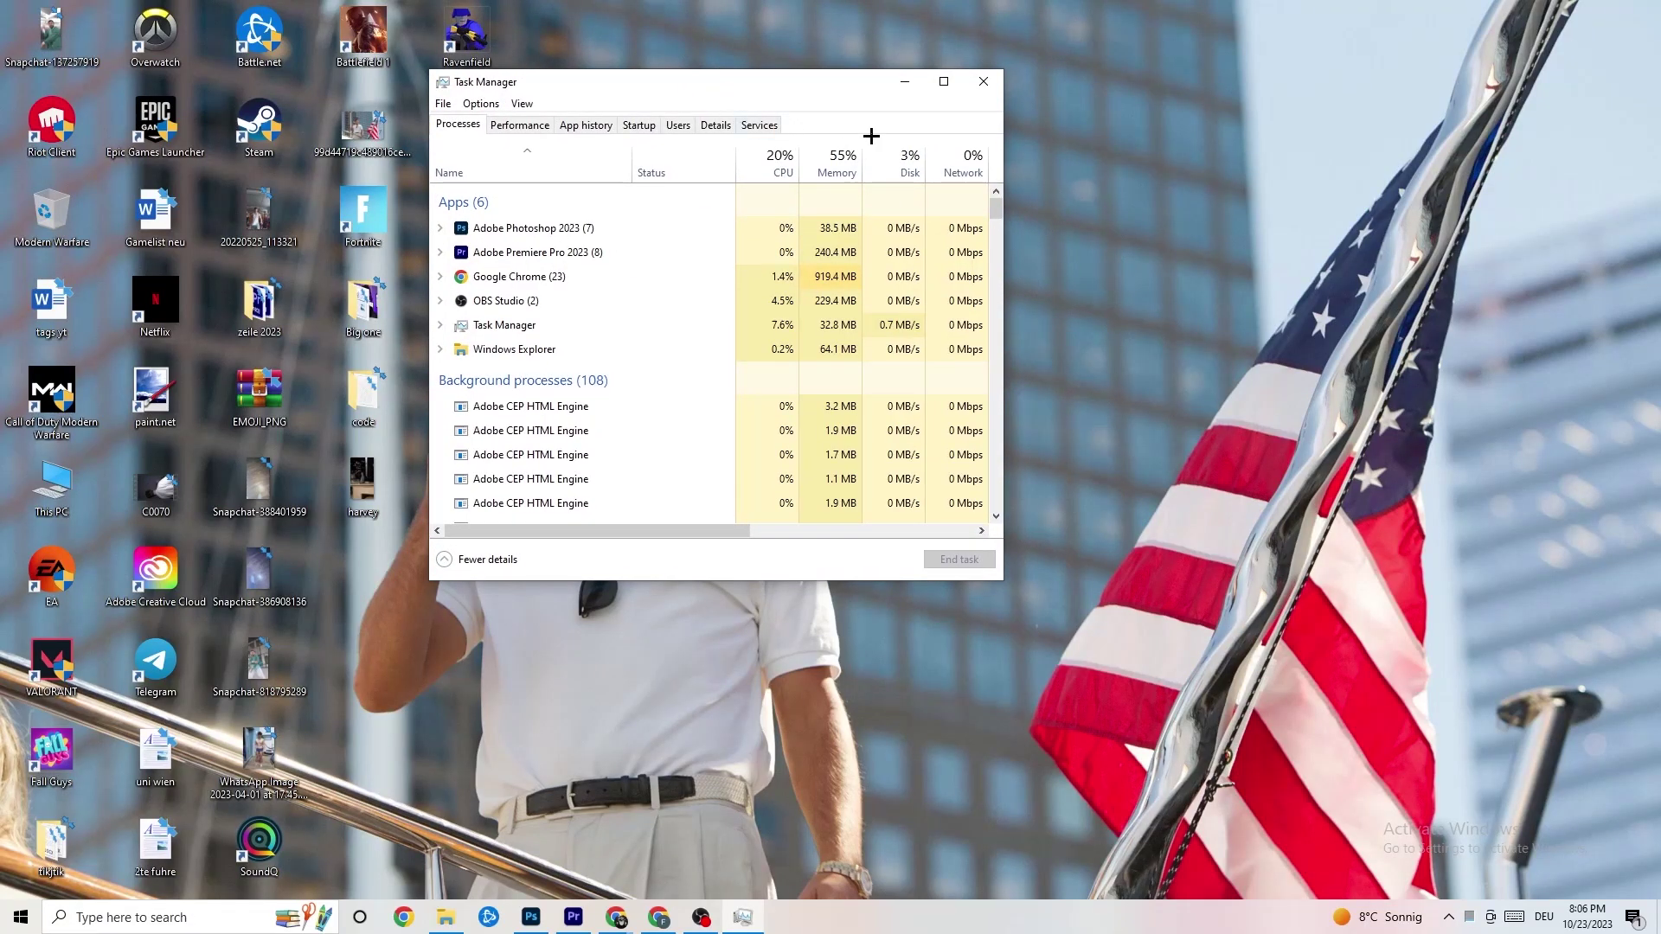
{"action": "left_click", "coordinate": [944, 80]}
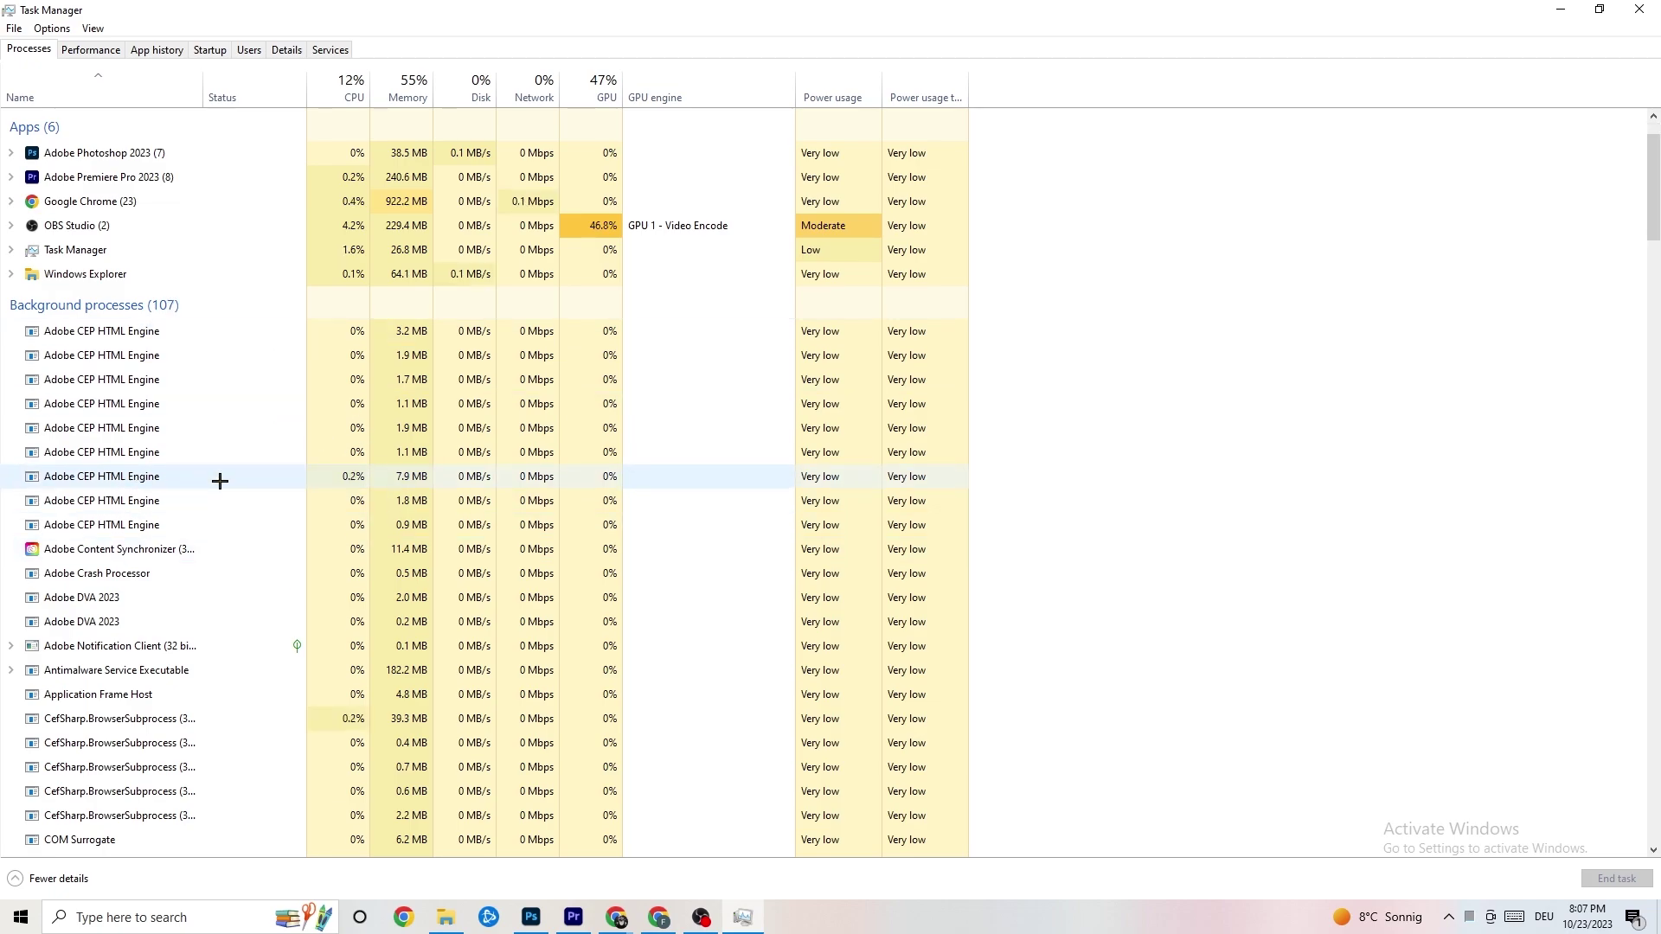
Look through the running processes and end the Adobe Photoshop 2023 task
{"action": "scroll", "coordinate": [219, 478], "scroll_direction": "down", "scroll_amount": 13}
{"action": "scroll", "coordinate": [440, 427], "scroll_direction": "down", "scroll_amount": 4}
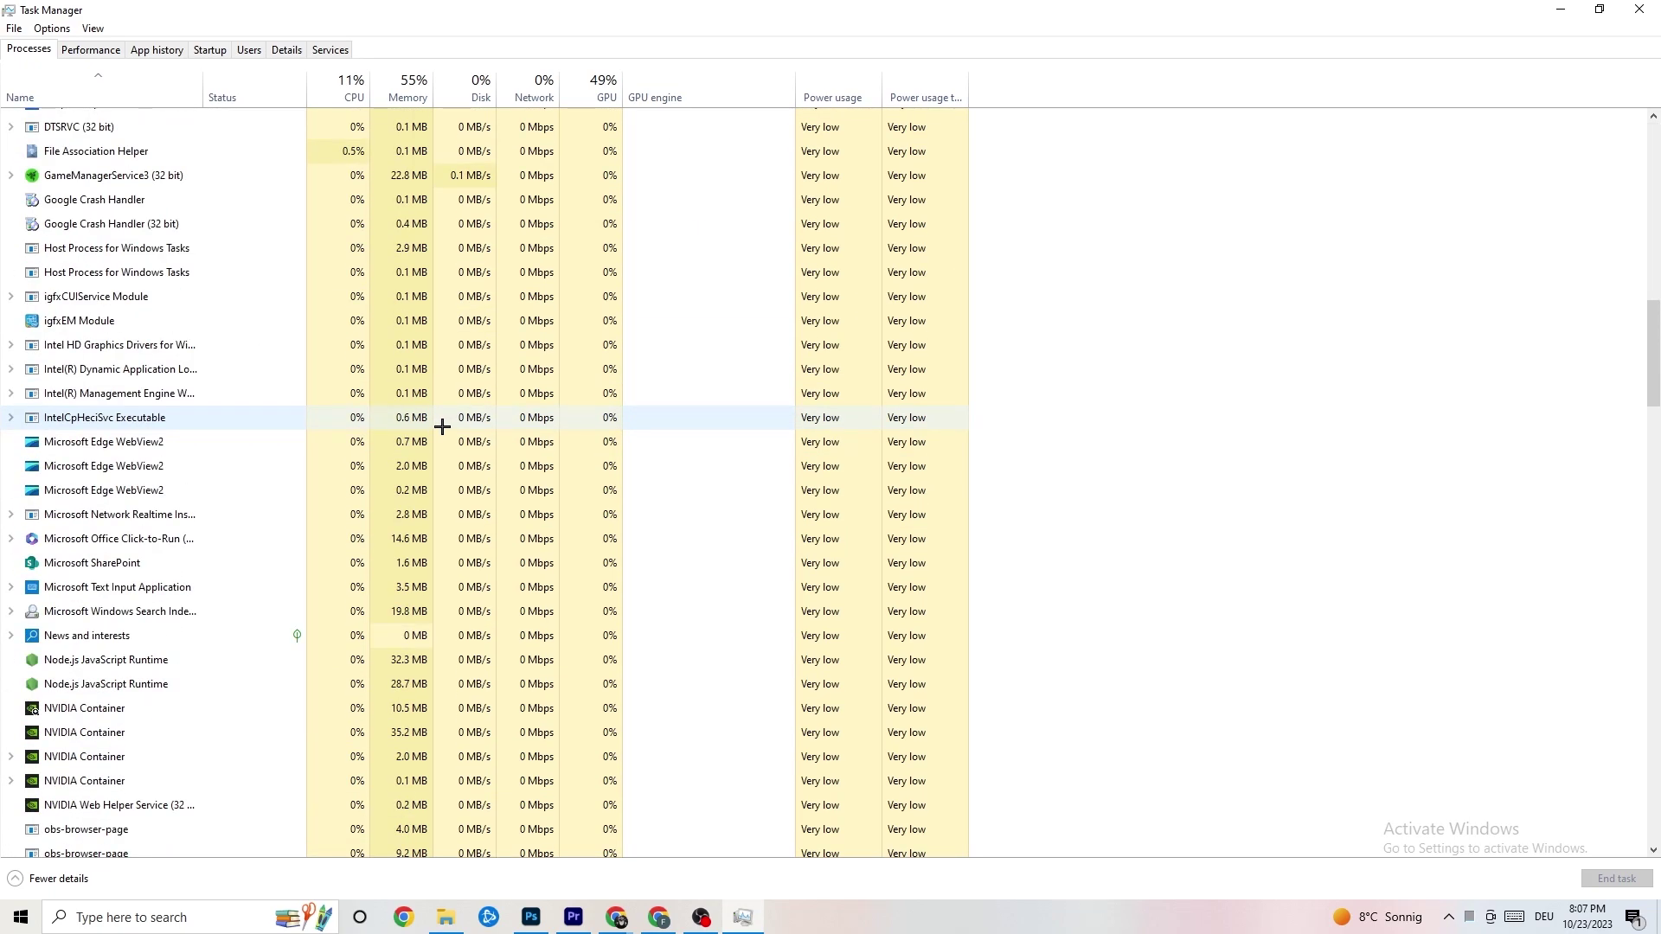
{"action": "scroll", "coordinate": [450, 426], "scroll_direction": "up", "scroll_amount": 15}
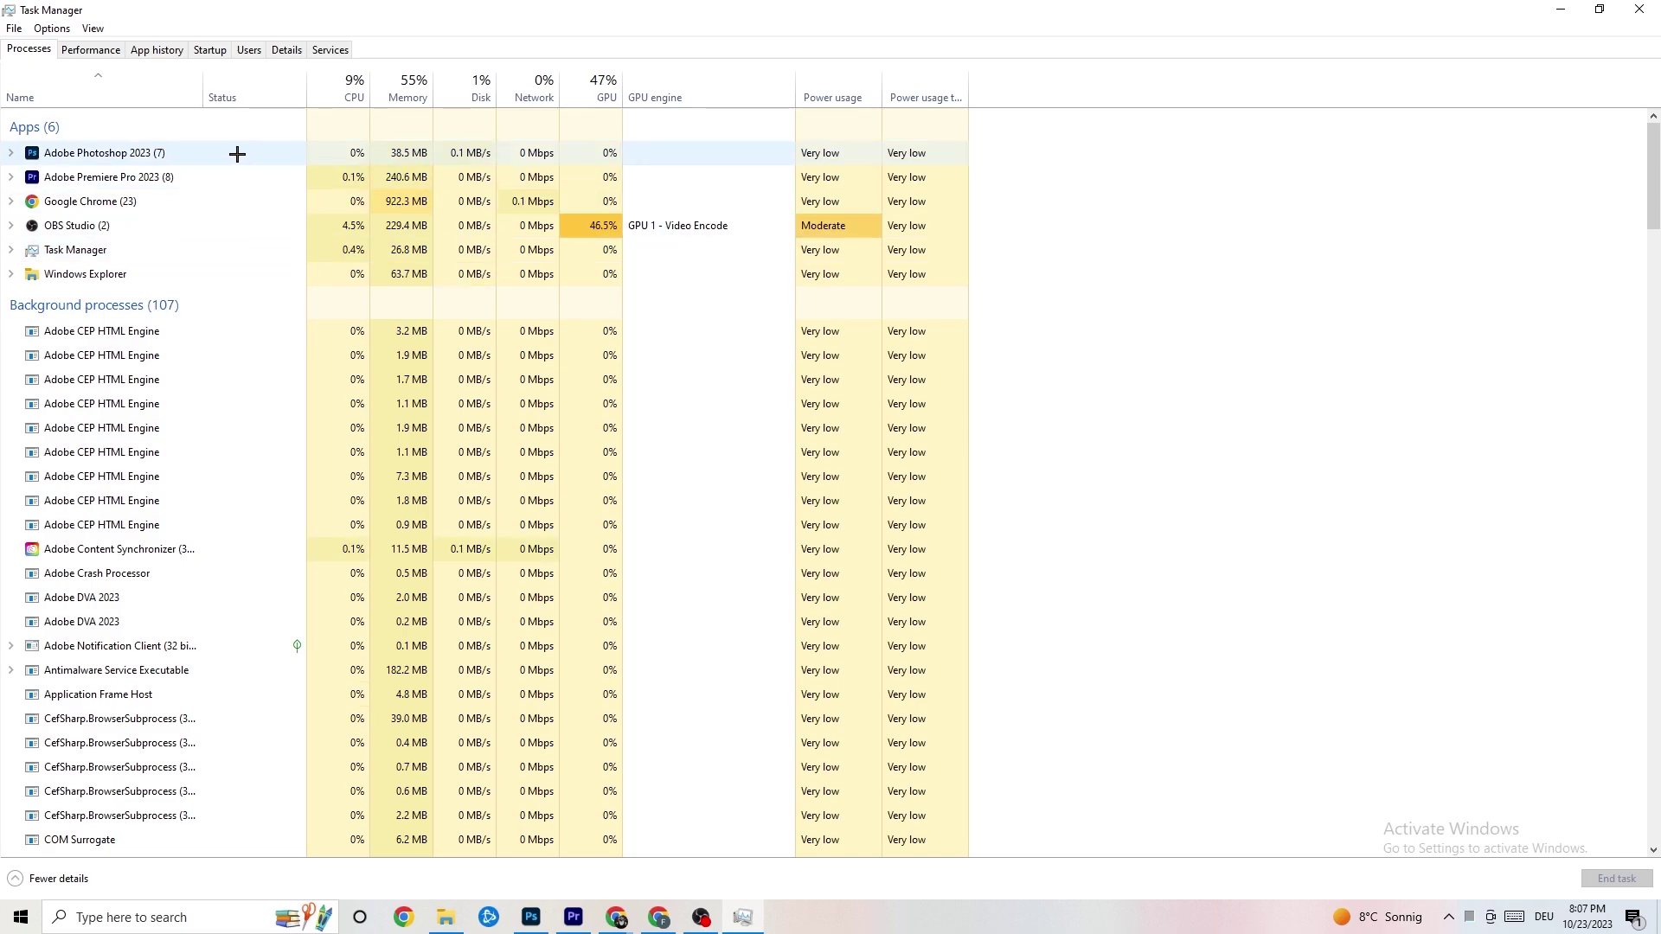
{"action": "right_click", "coordinate": [426, 155]}
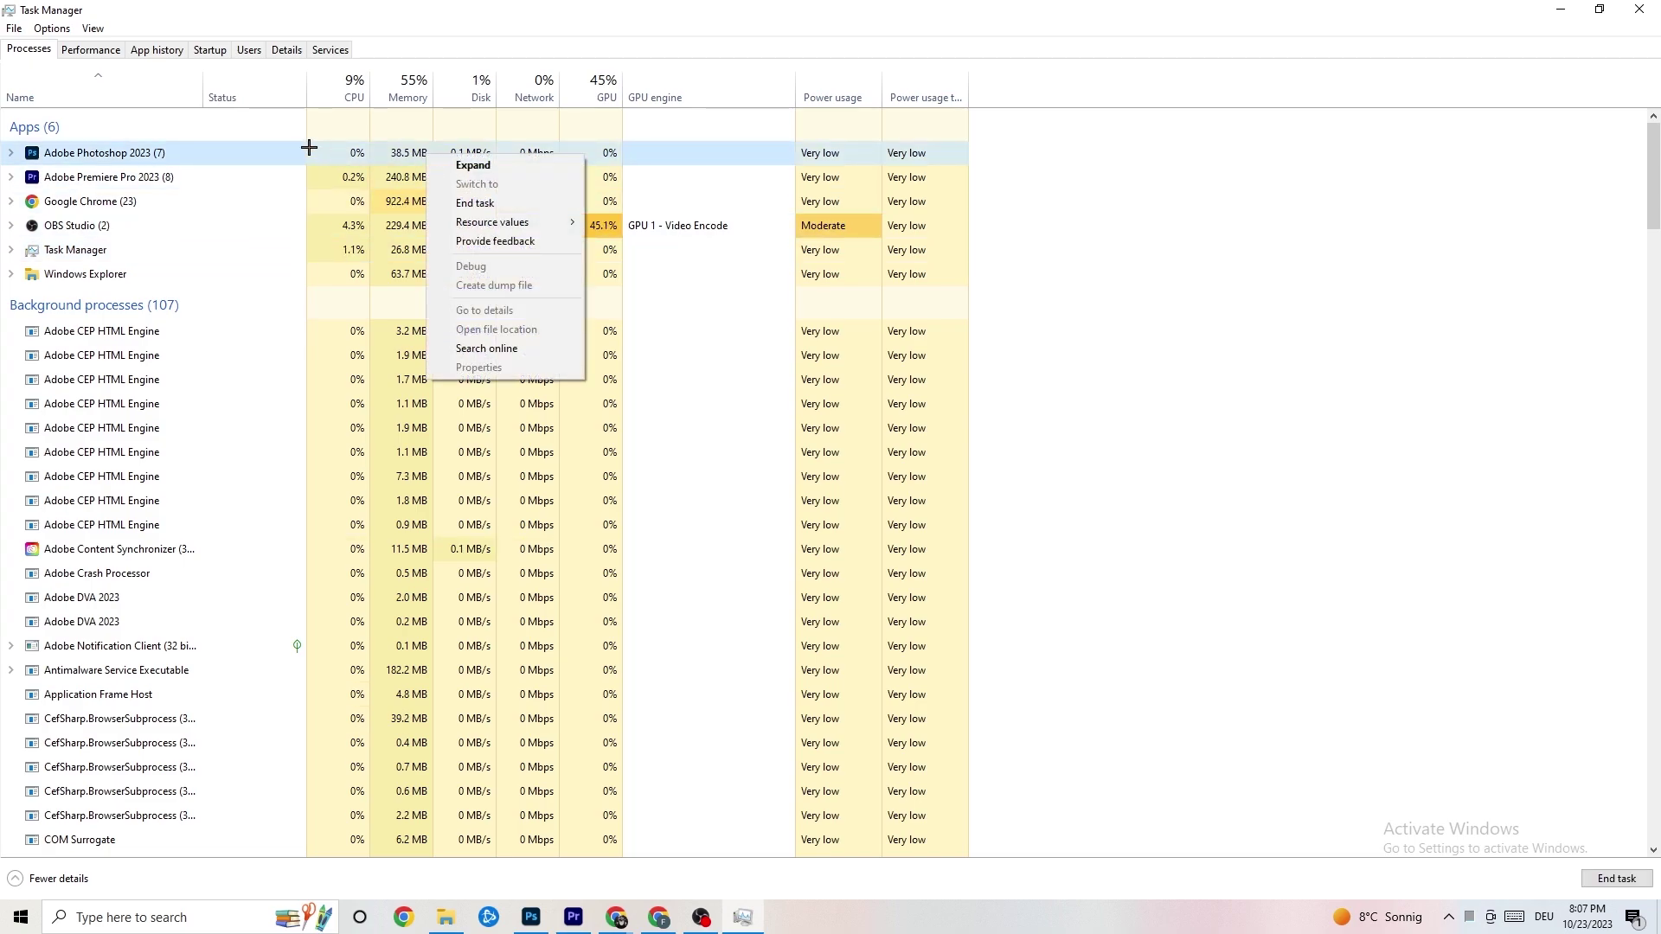
{"action": "right_click", "coordinate": [229, 160]}
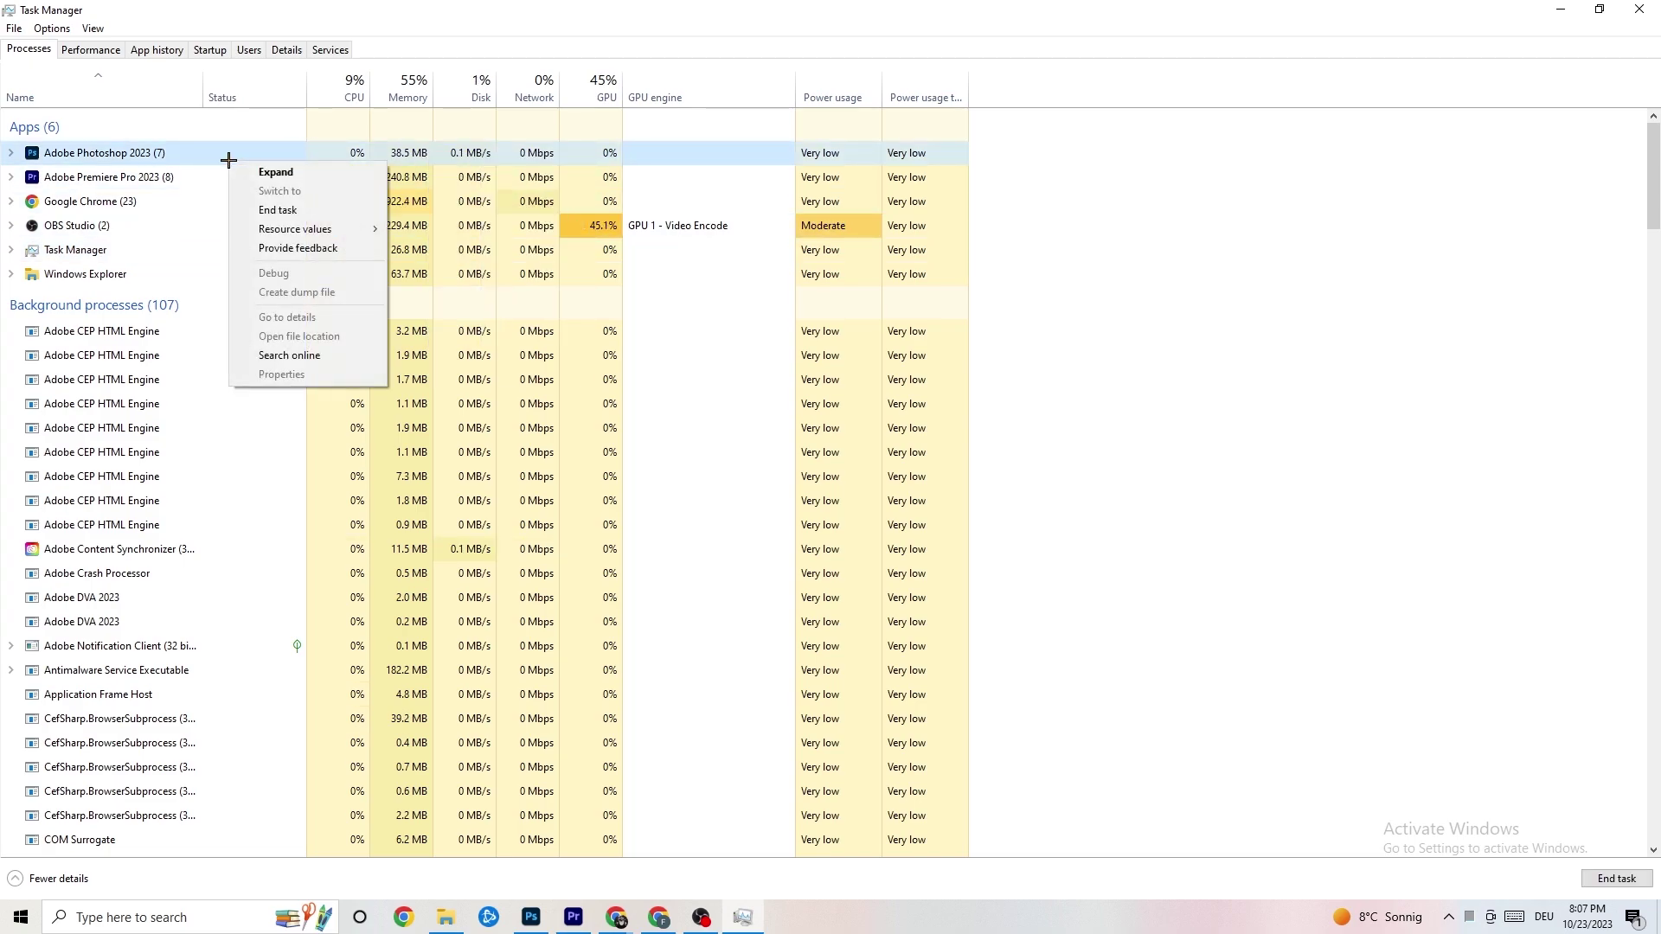
{"action": "left_click", "coordinate": [328, 209]}
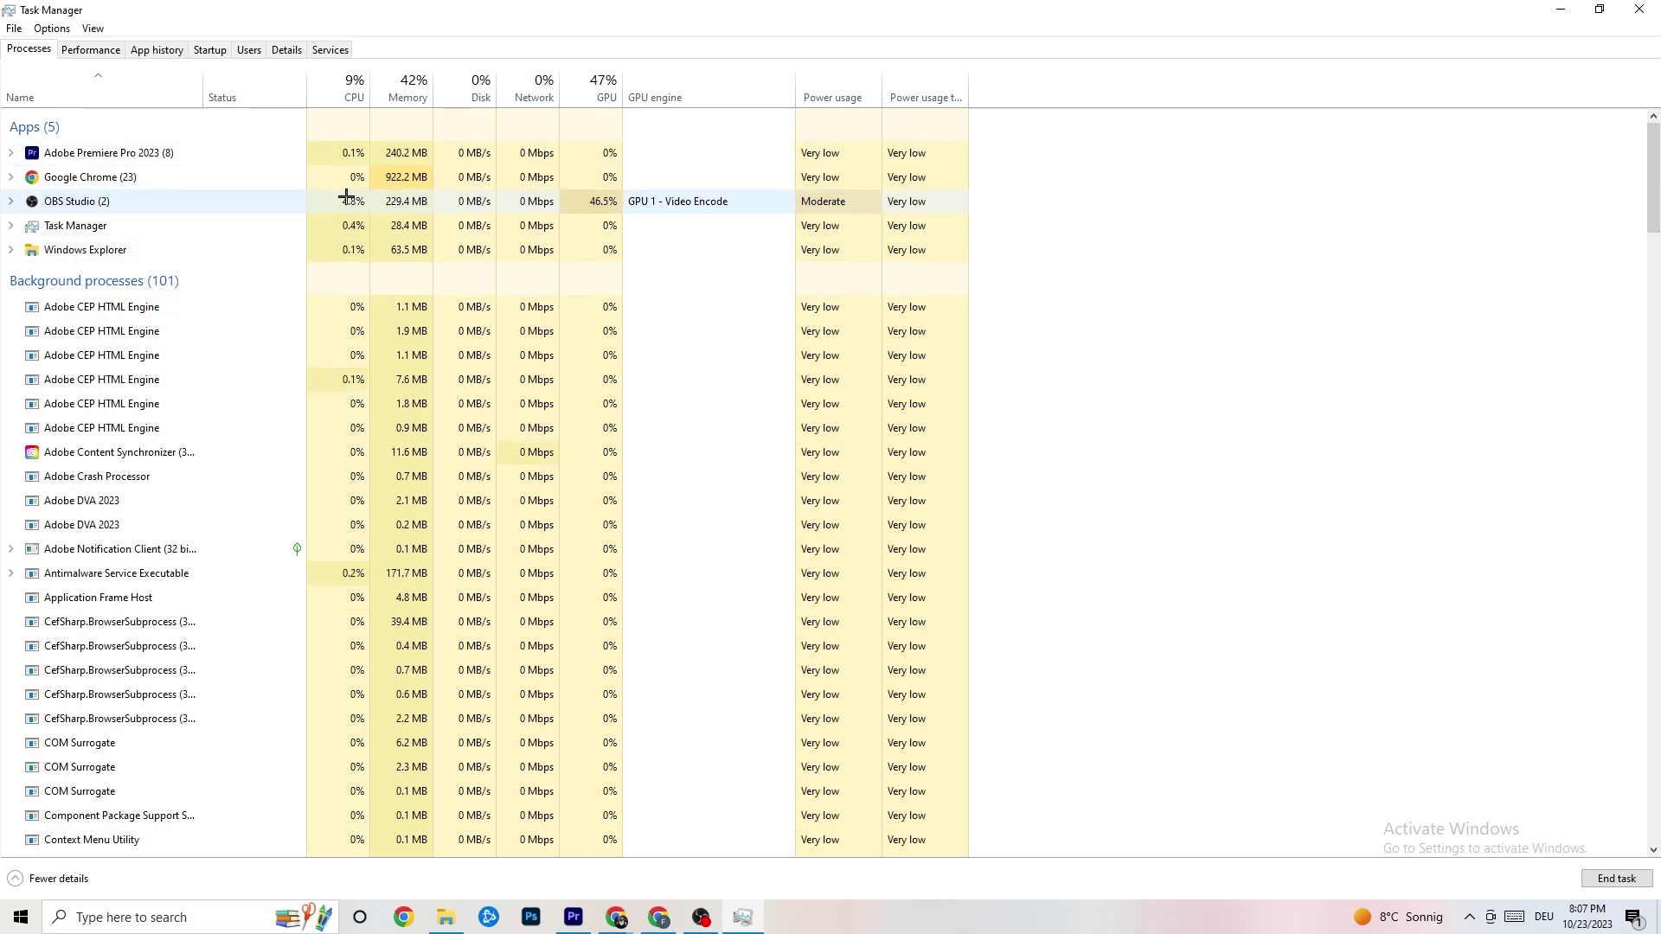
Look through Task Manager's Performance, App history, Startup, Users and Details views, then return to the process overview
{"action": "left_click_drag", "start_coordinate": [831, 10], "coordinate": [574, 3]}
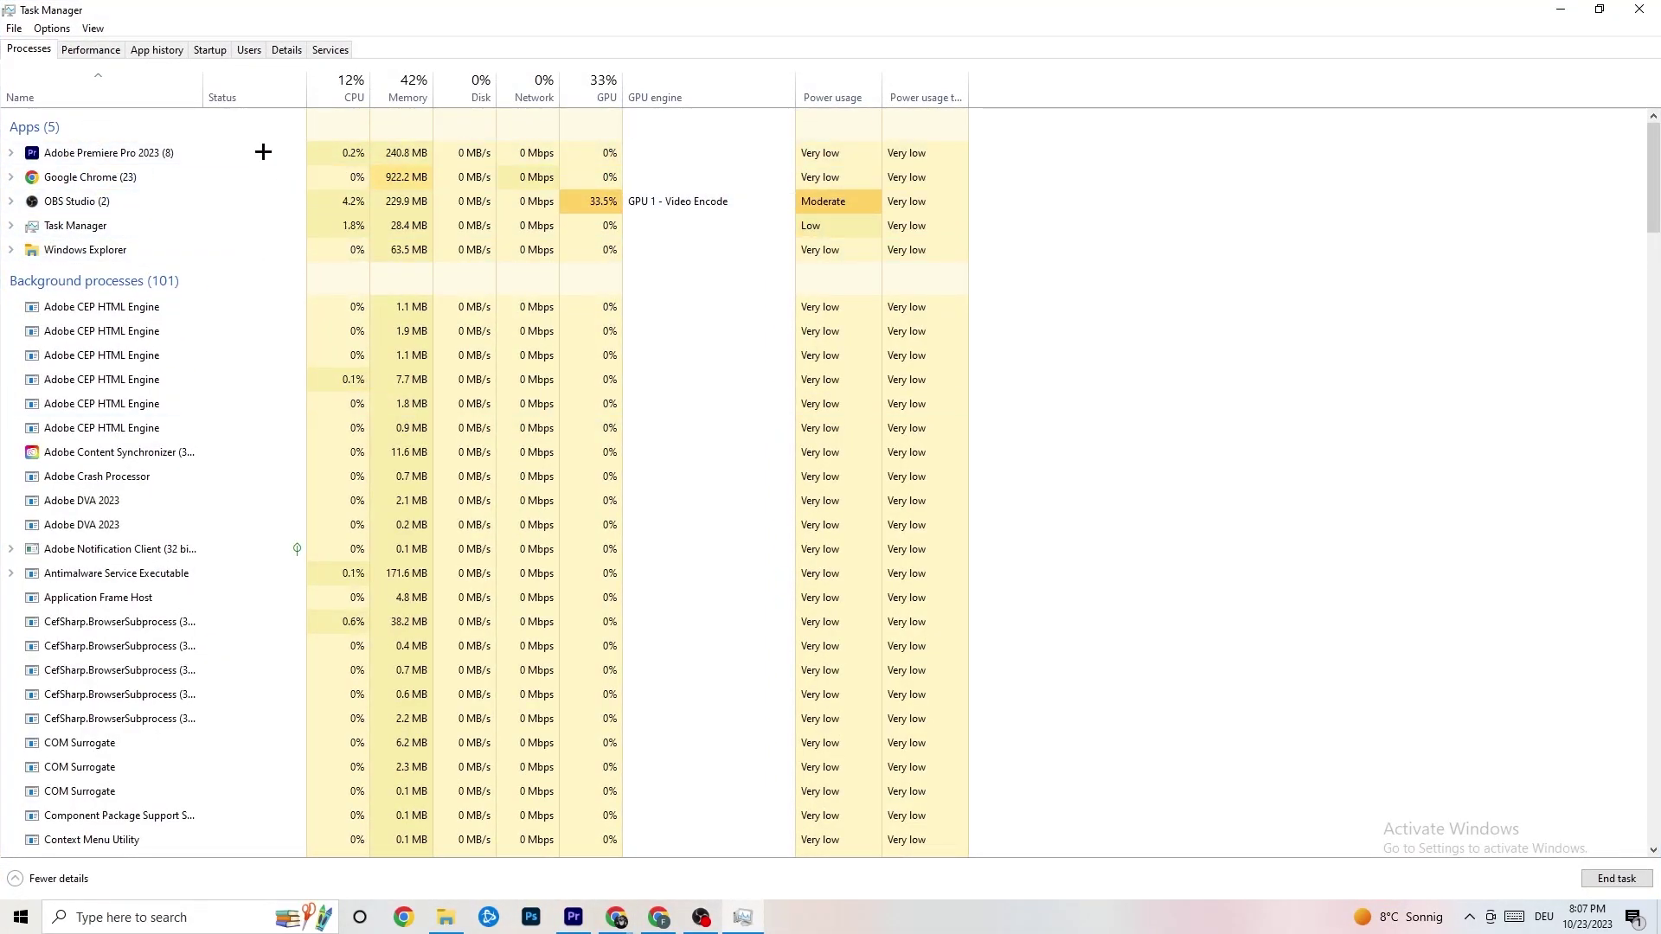
{"action": "right_click", "coordinate": [165, 148]}
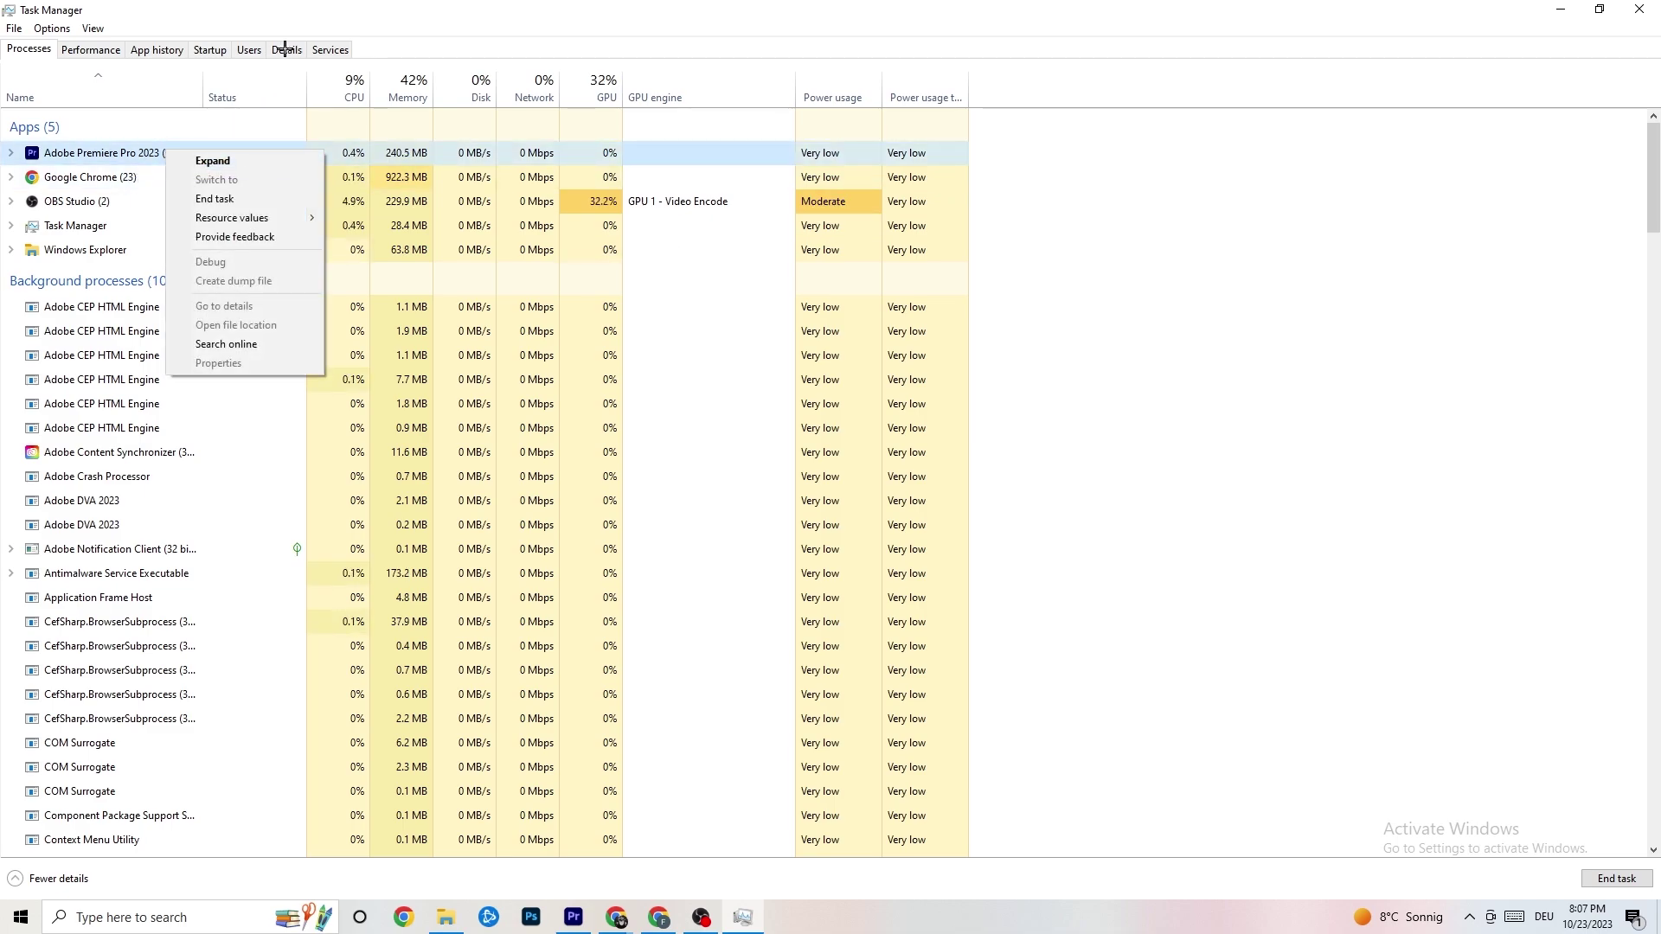
{"action": "left_click", "coordinate": [102, 47]}
{"action": "left_click", "coordinate": [164, 49]}
{"action": "left_click", "coordinate": [212, 49]}
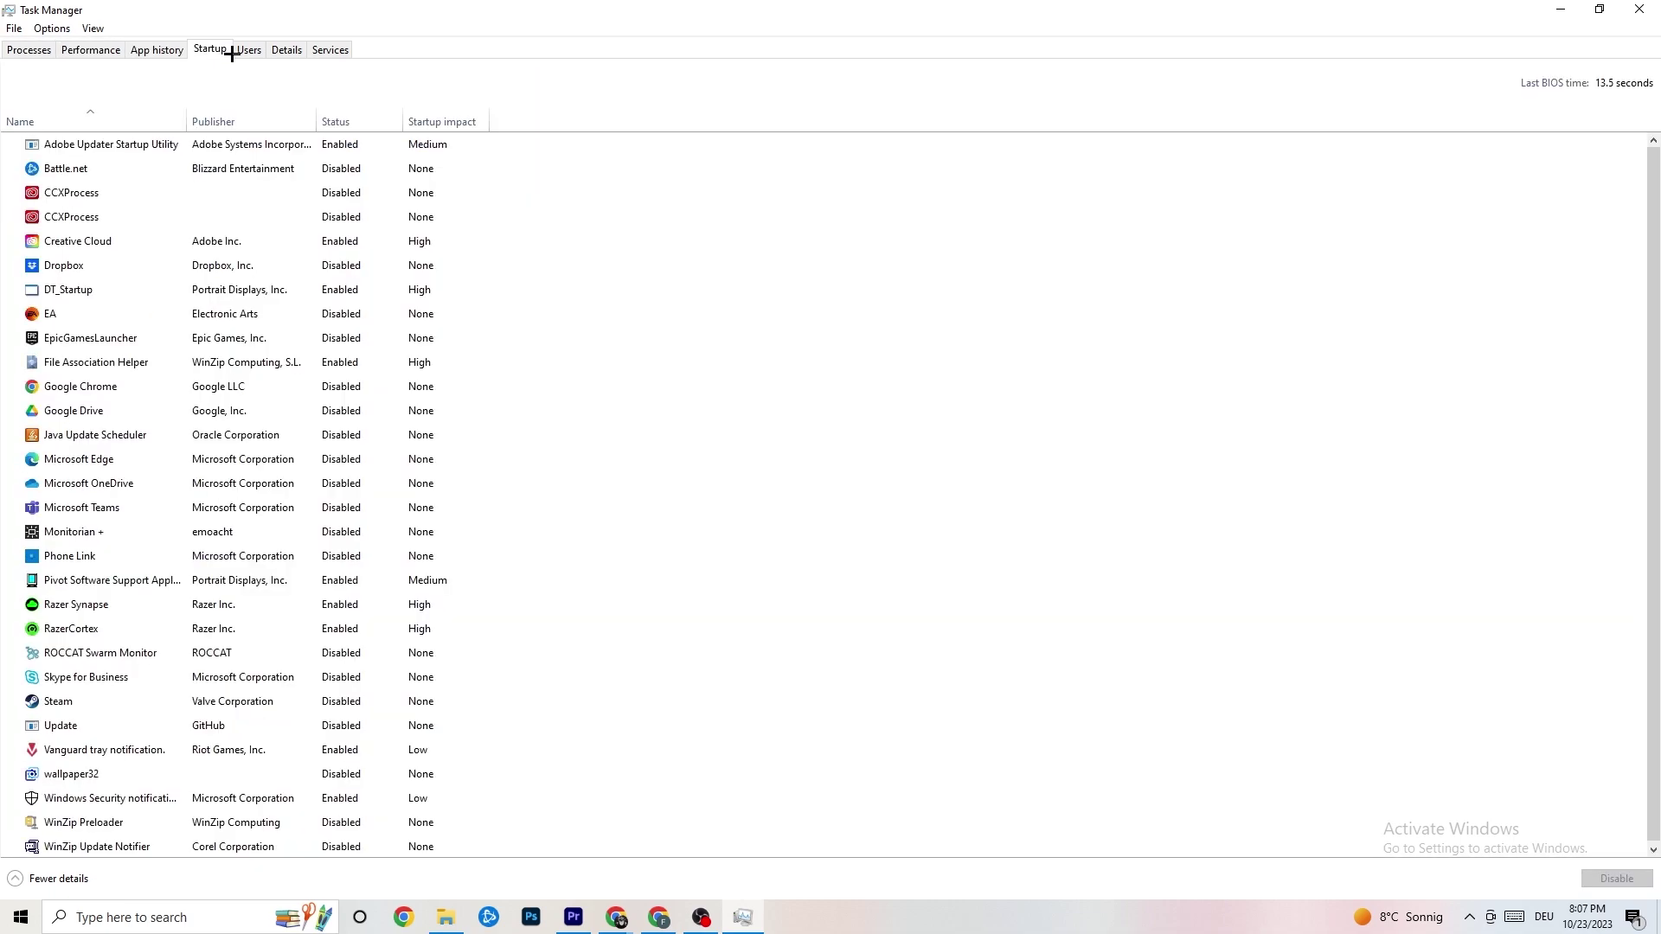
{"action": "left_click", "coordinate": [249, 51]}
{"action": "left_click", "coordinate": [287, 52]}
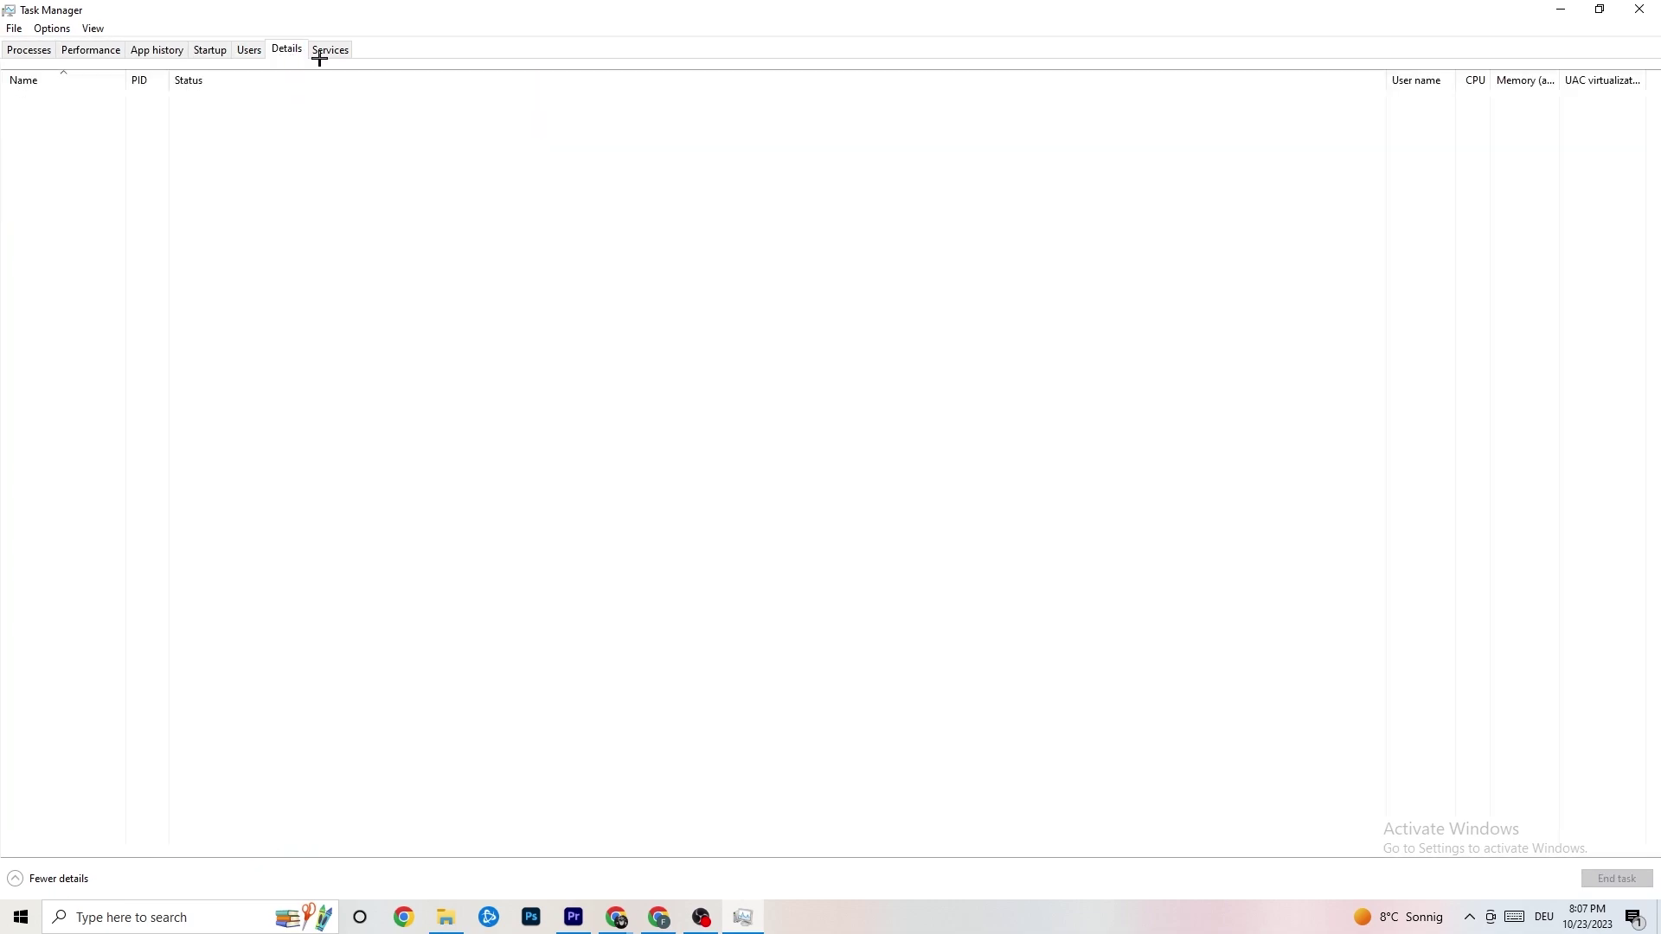
{"action": "left_click", "coordinate": [26, 49]}
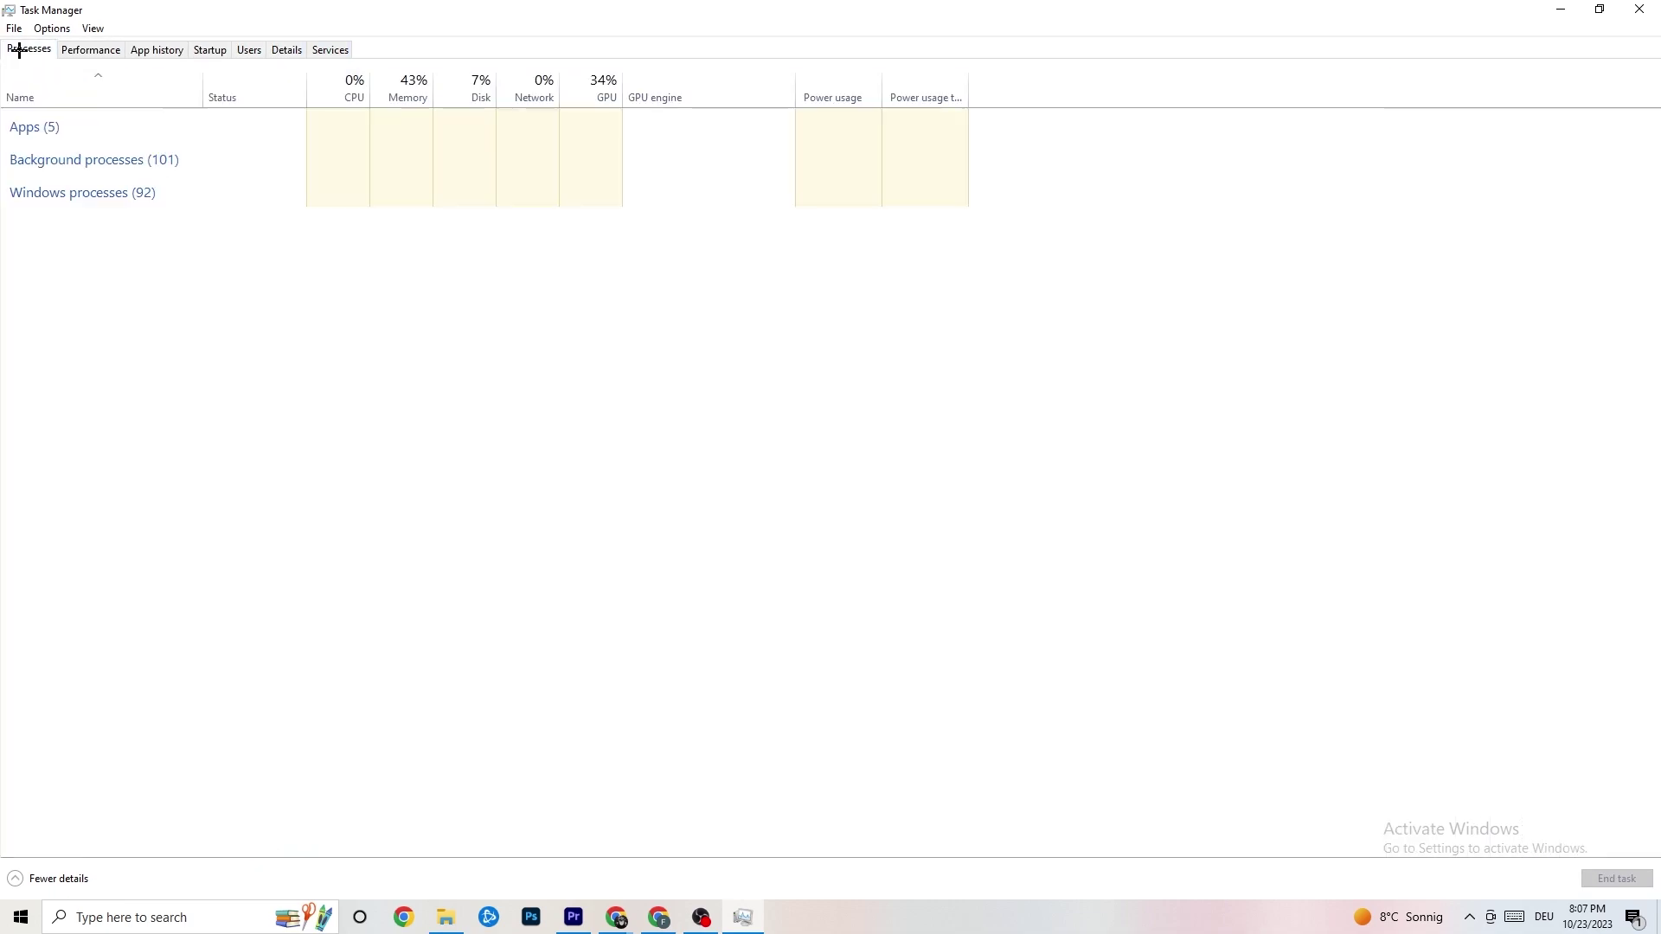
View the priority options for the Adobe Premiere Pro process in the detailed process list, then dismiss them
{"action": "left_click", "coordinate": [286, 50]}
{"action": "right_click", "coordinate": [138, 135]}
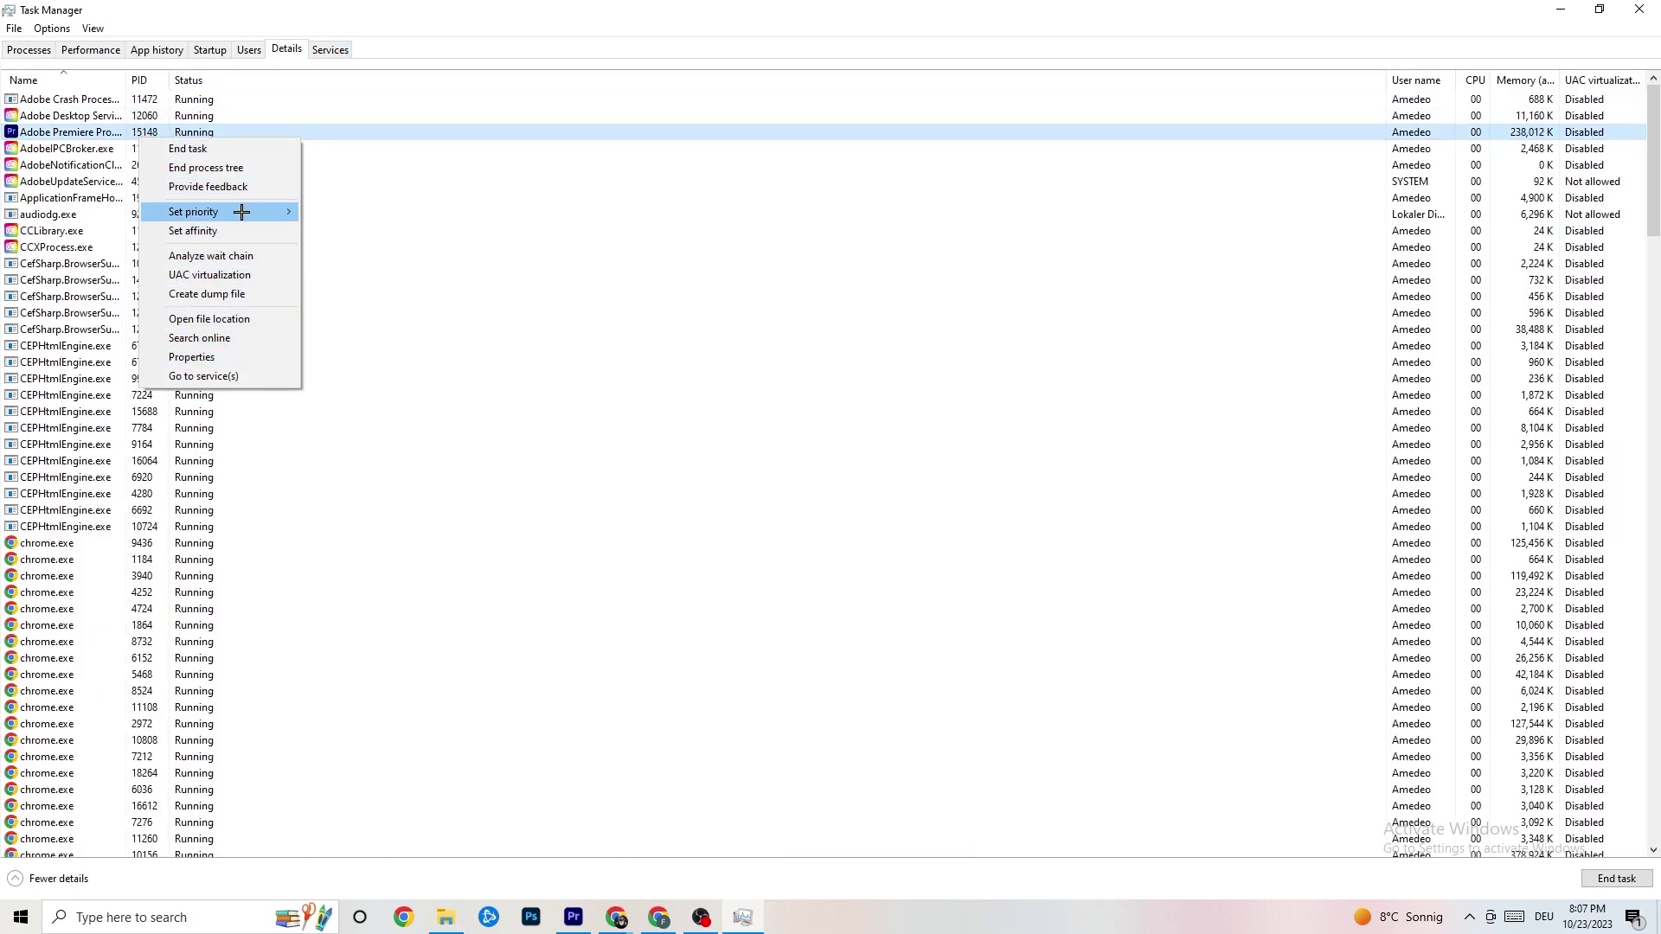
{"action": "left_click", "coordinate": [45, 52]}
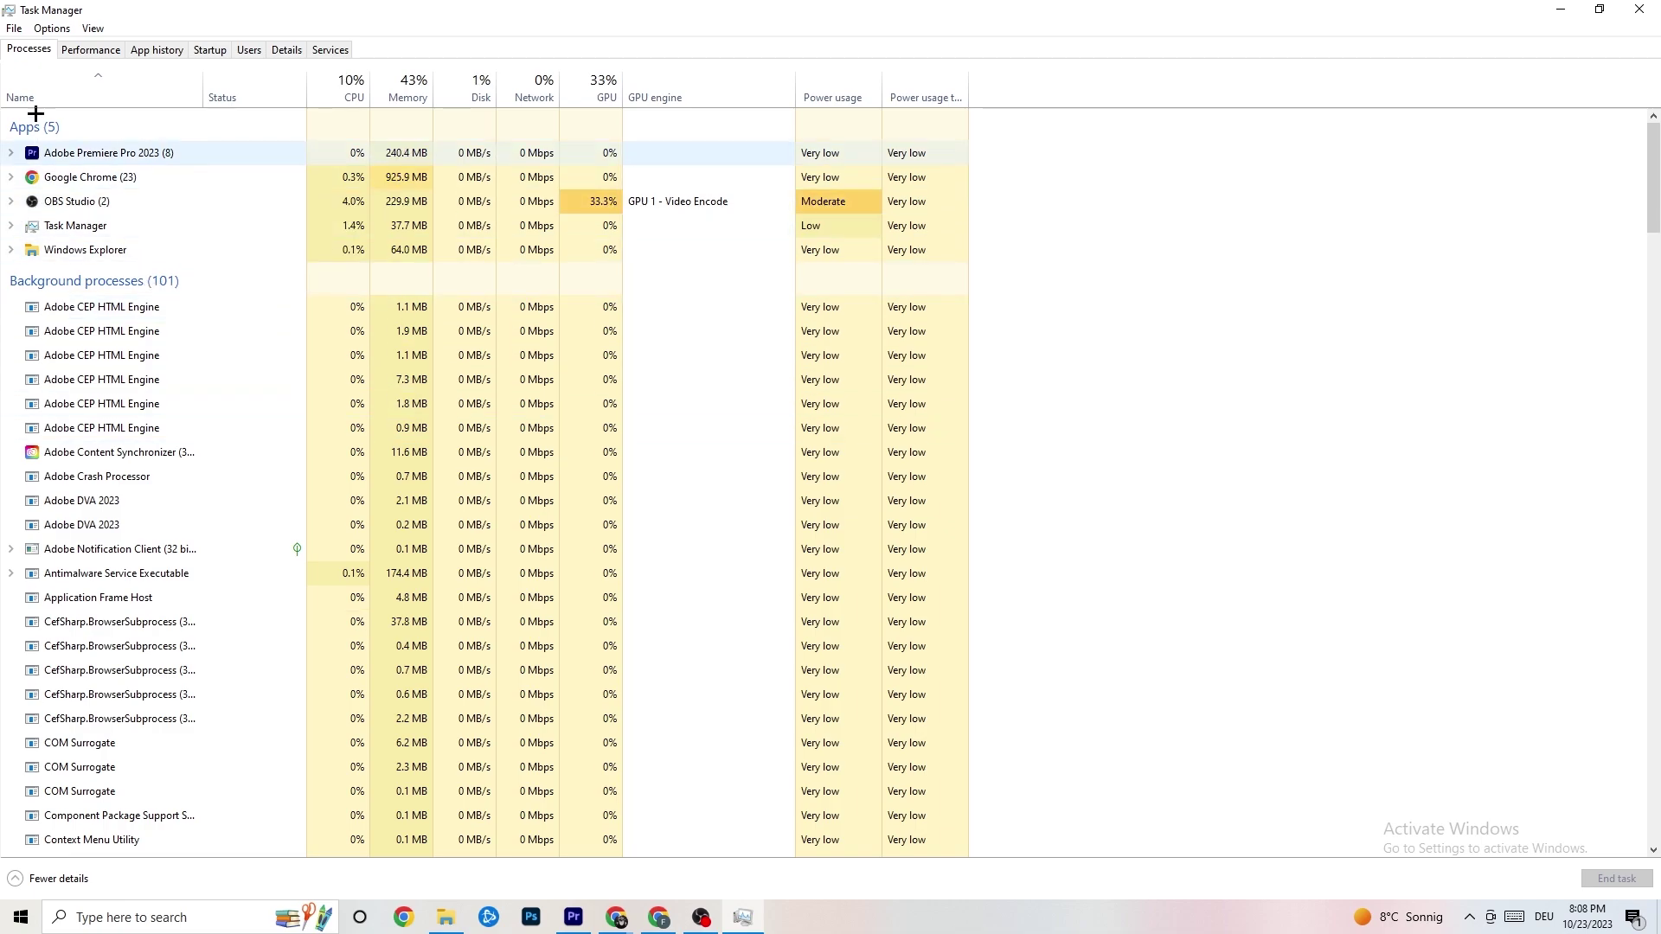
{"action": "left_click", "coordinate": [292, 45]}
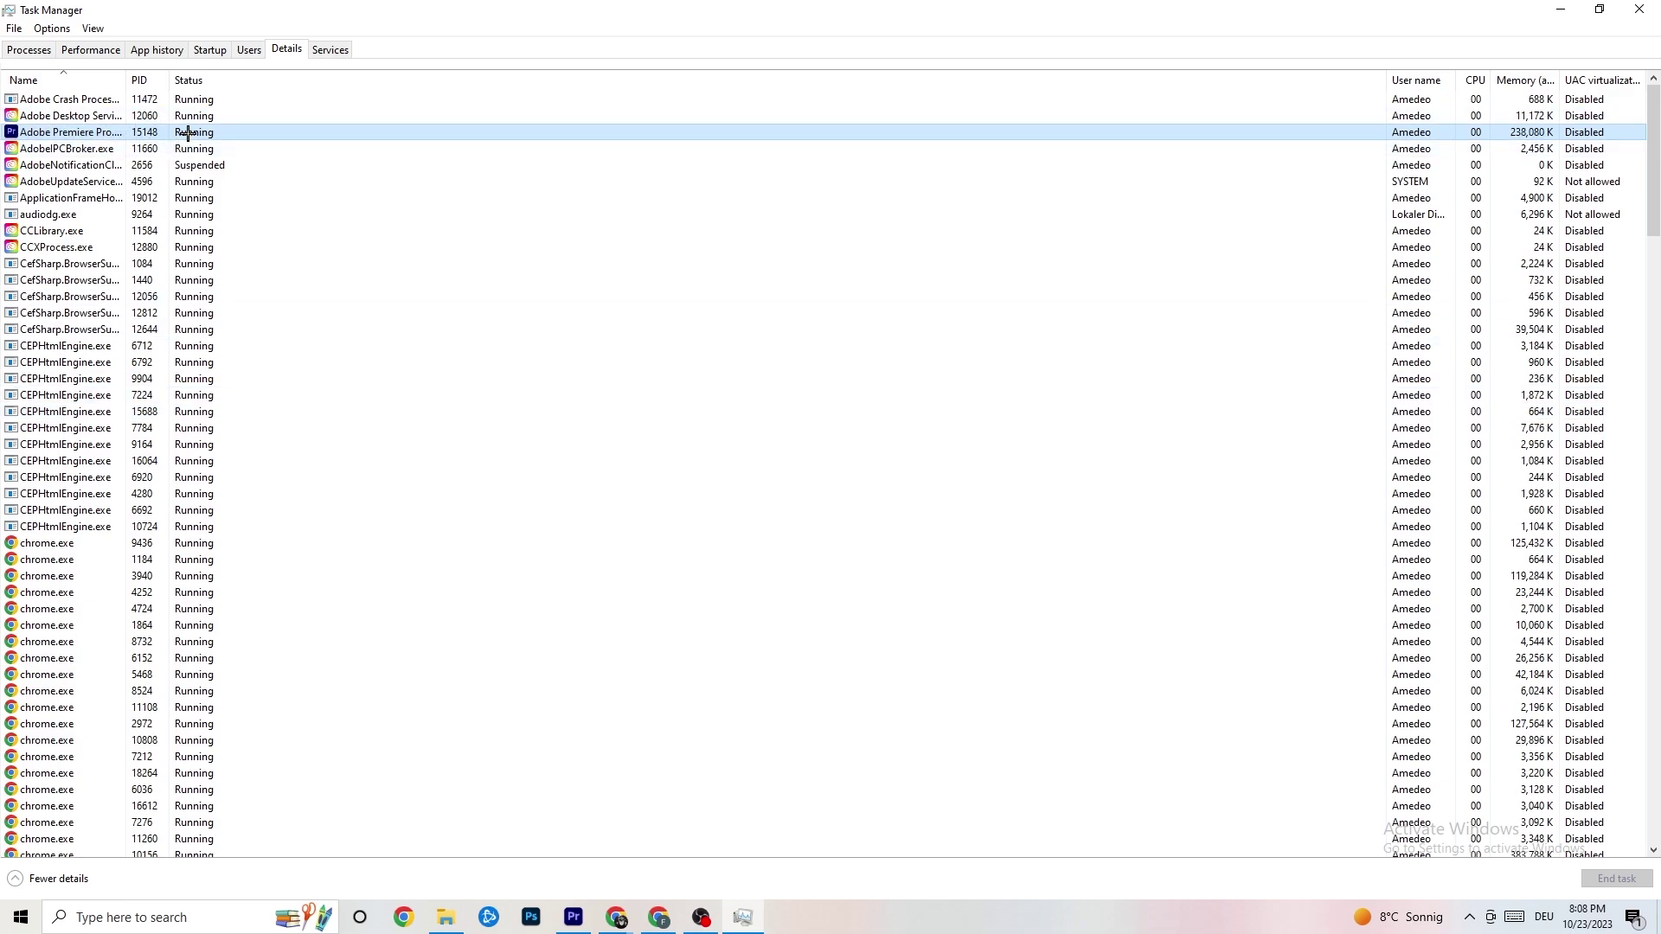
{"action": "right_click", "coordinate": [188, 134]}
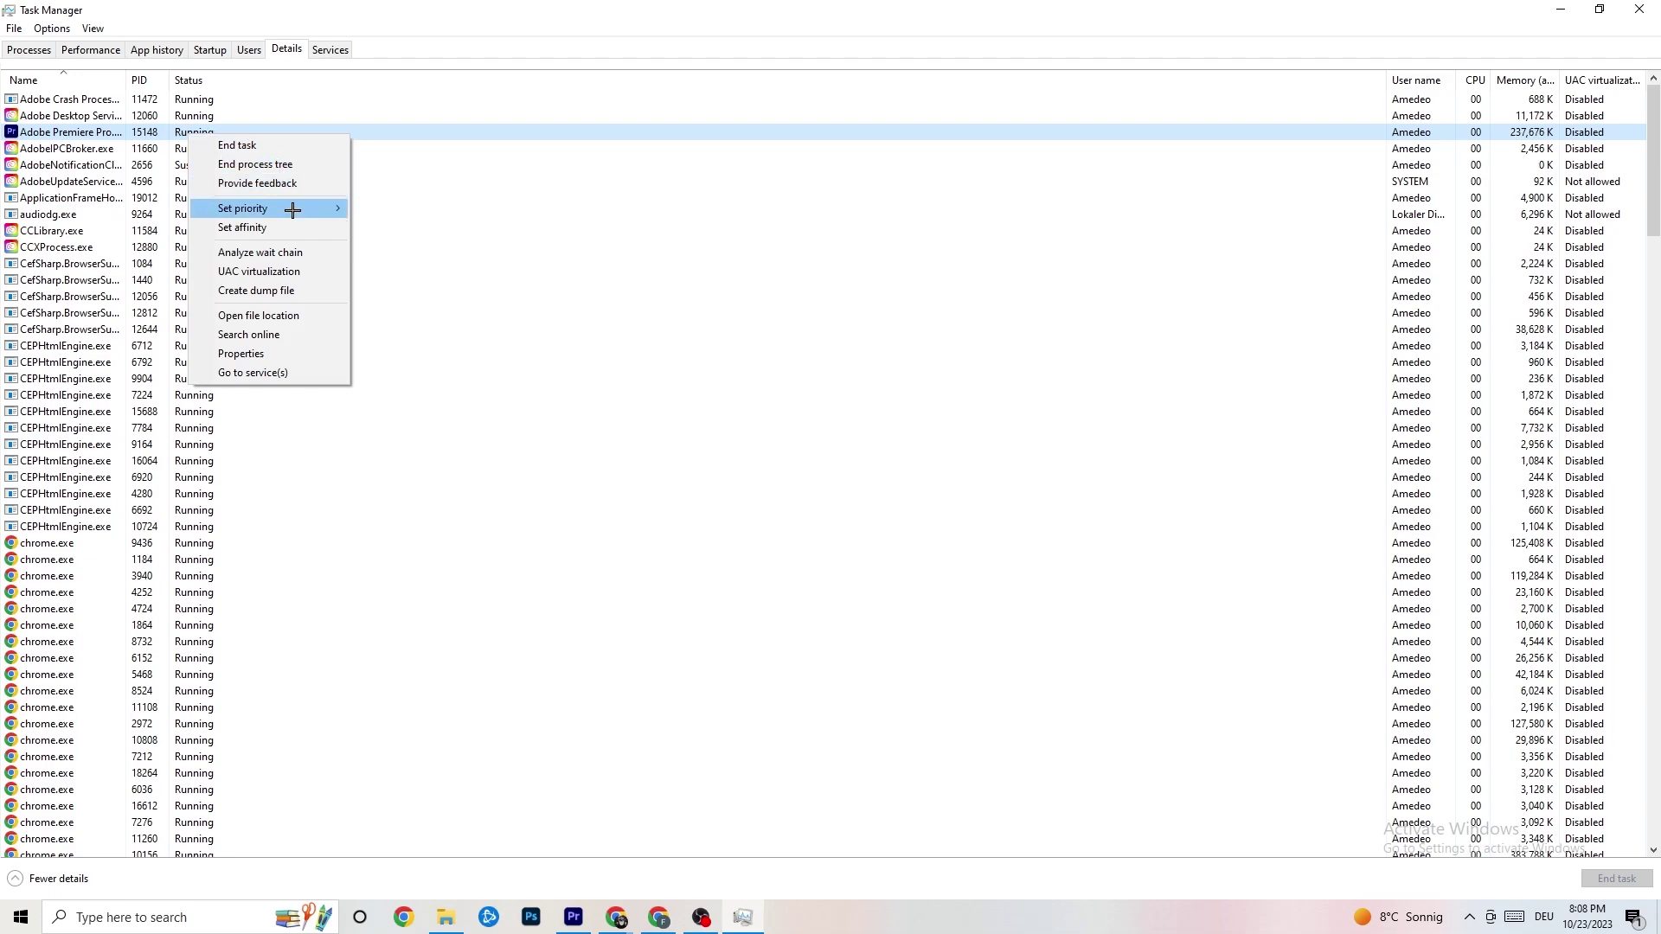
{"action": "mouse_move", "coordinate": [293, 209]}
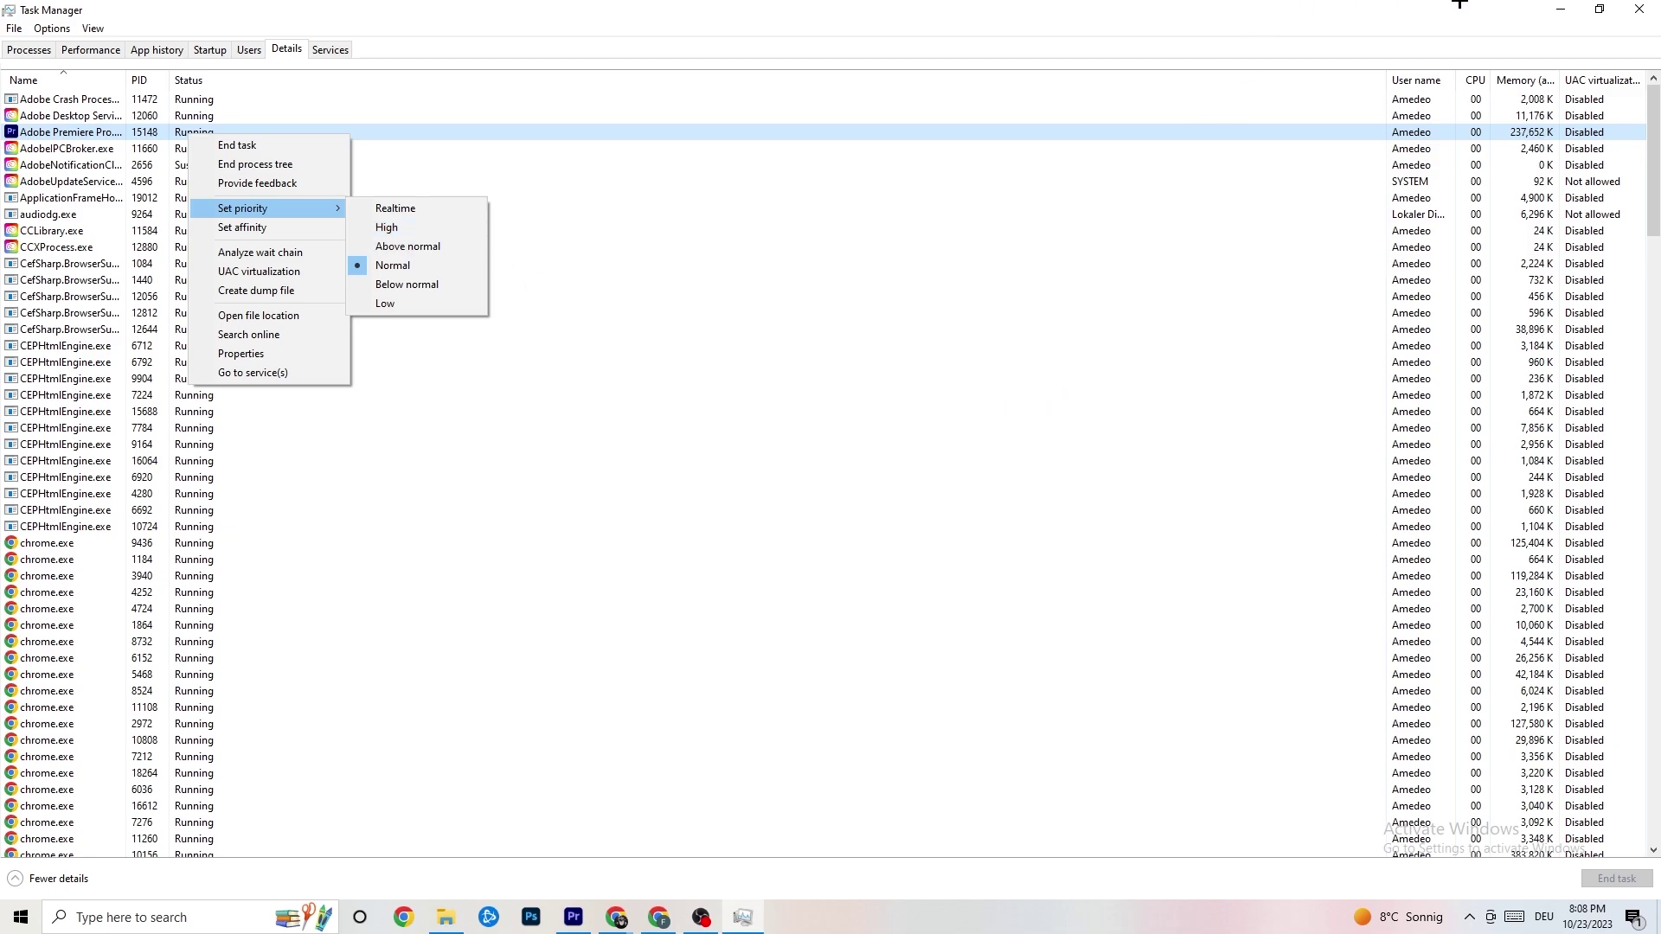
{"action": "left_click", "coordinate": [395, 100]}
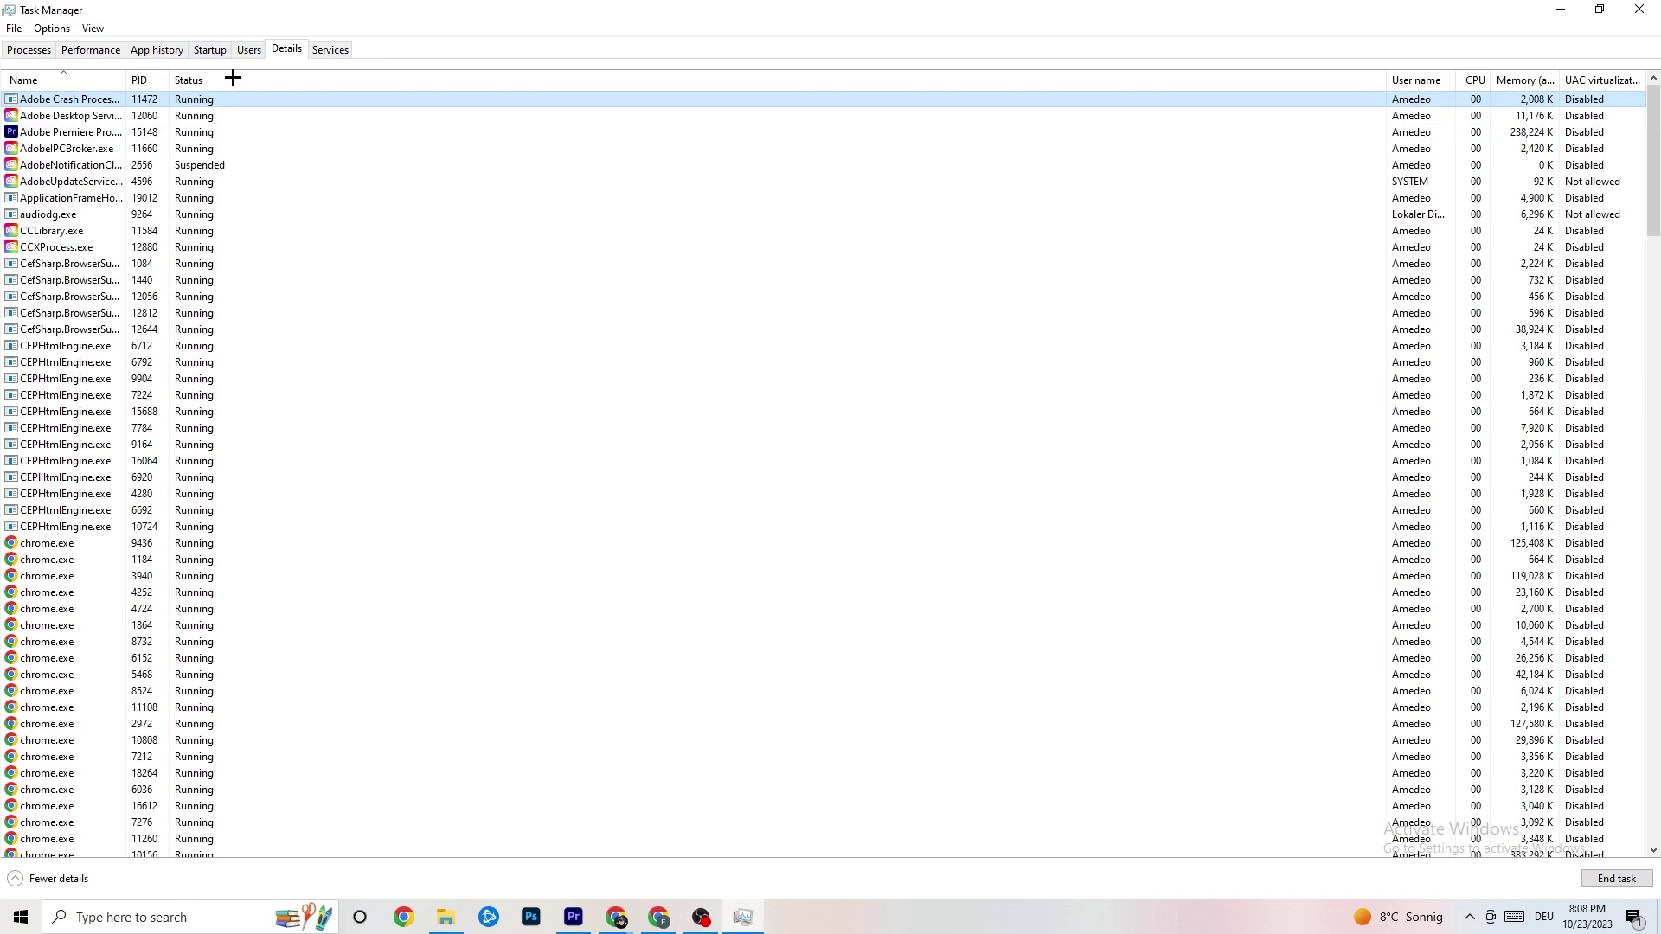
Review the startup programs in Task Manager, view the options for Adobe Updater Startup Utility, then close Task Manager
{"action": "left_click", "coordinate": [215, 55]}
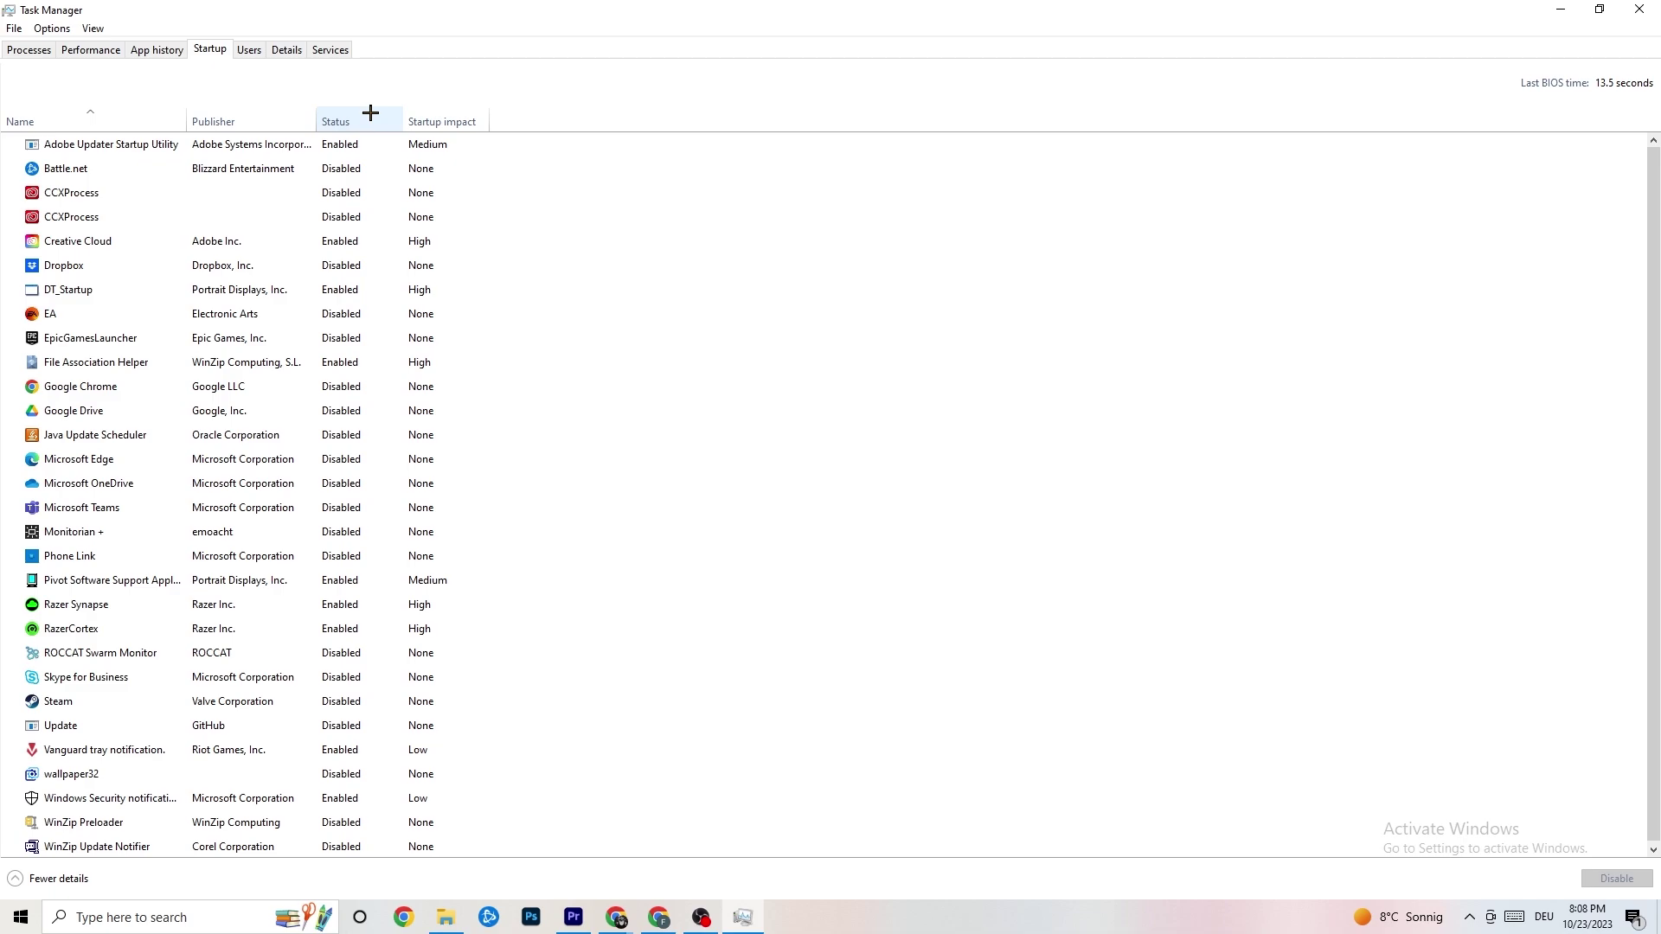
{"action": "left_click", "coordinate": [351, 152]}
{"action": "right_click", "coordinate": [357, 152]}
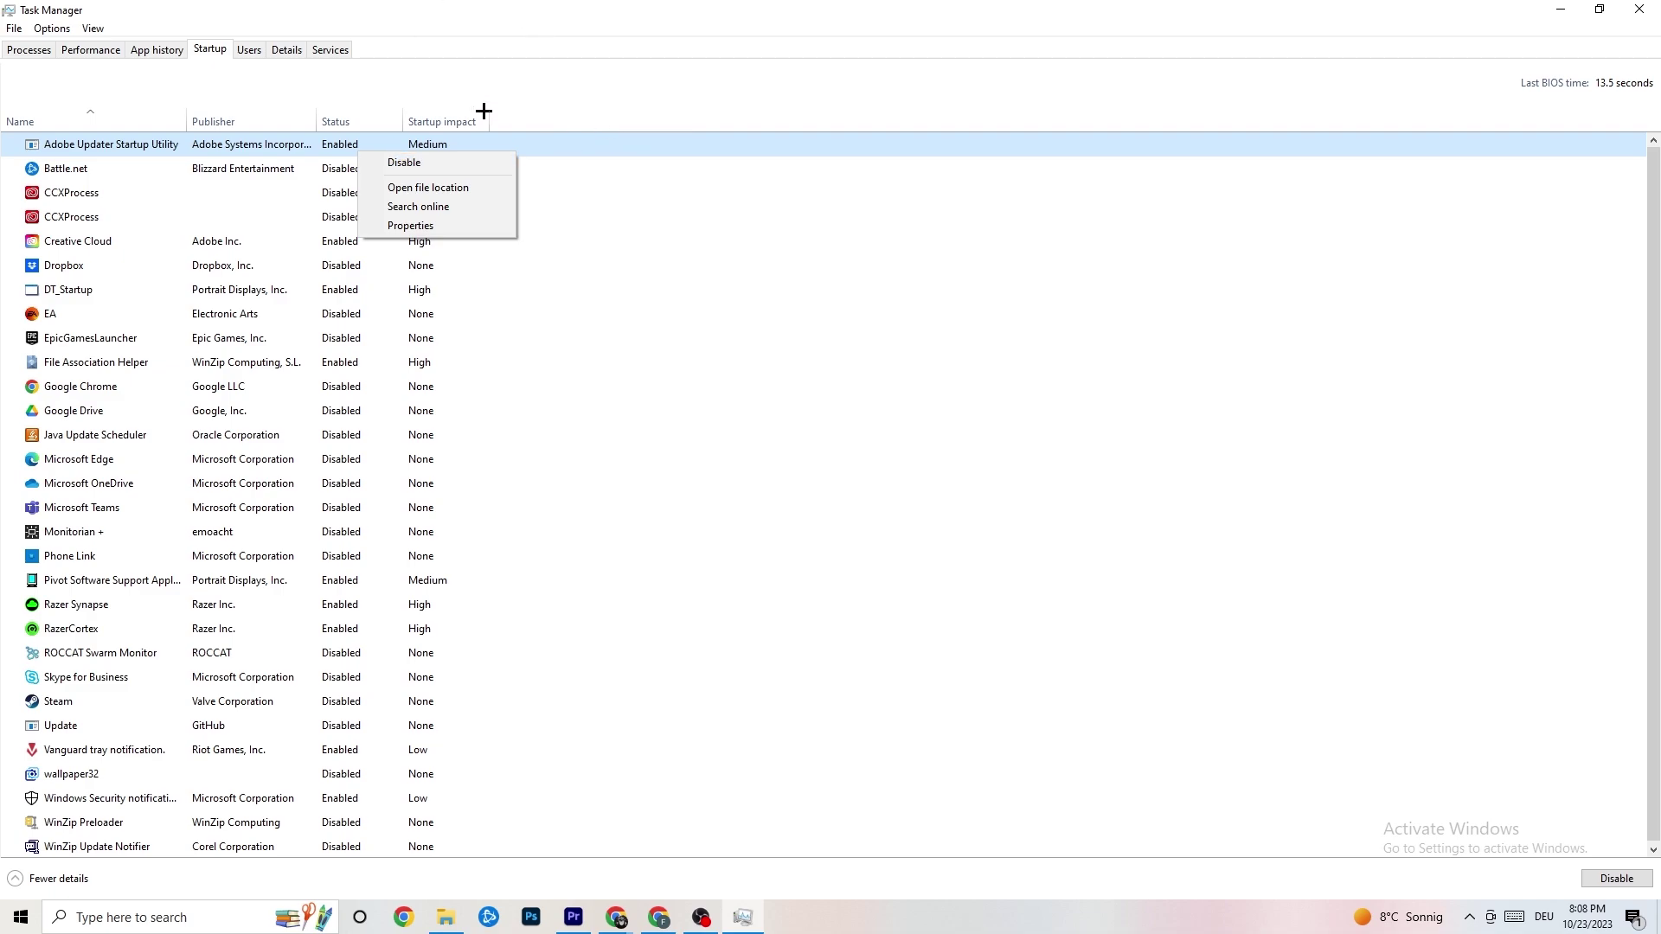
{"action": "left_click", "coordinate": [622, 3]}
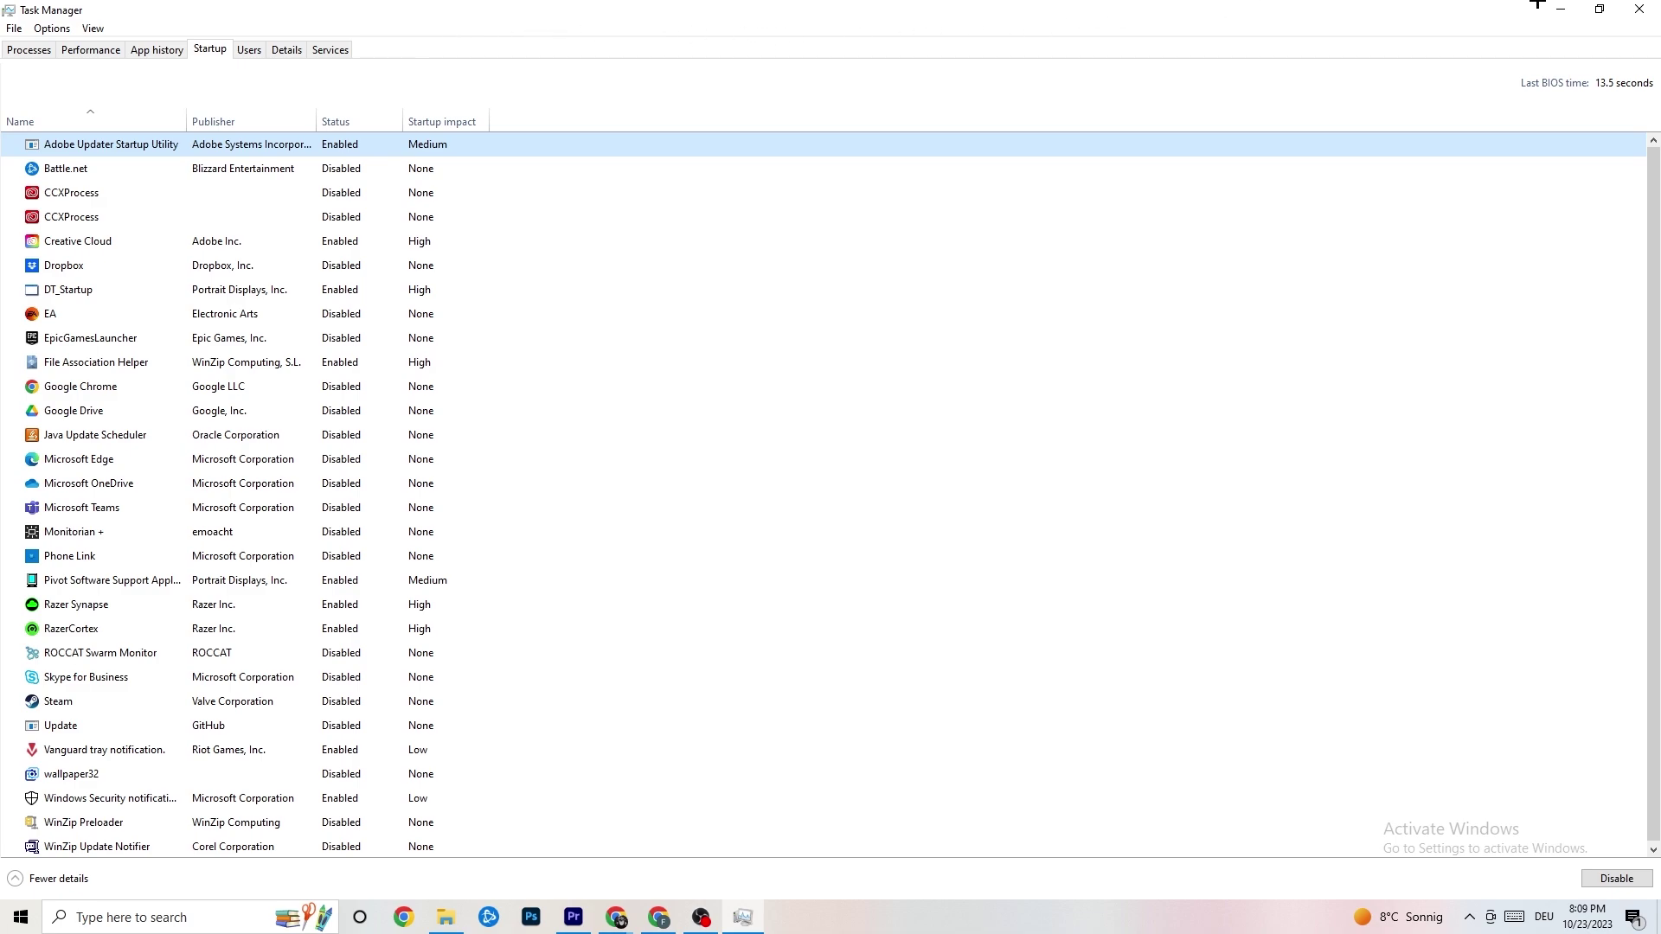
{"action": "left_click", "coordinate": [1639, 9]}
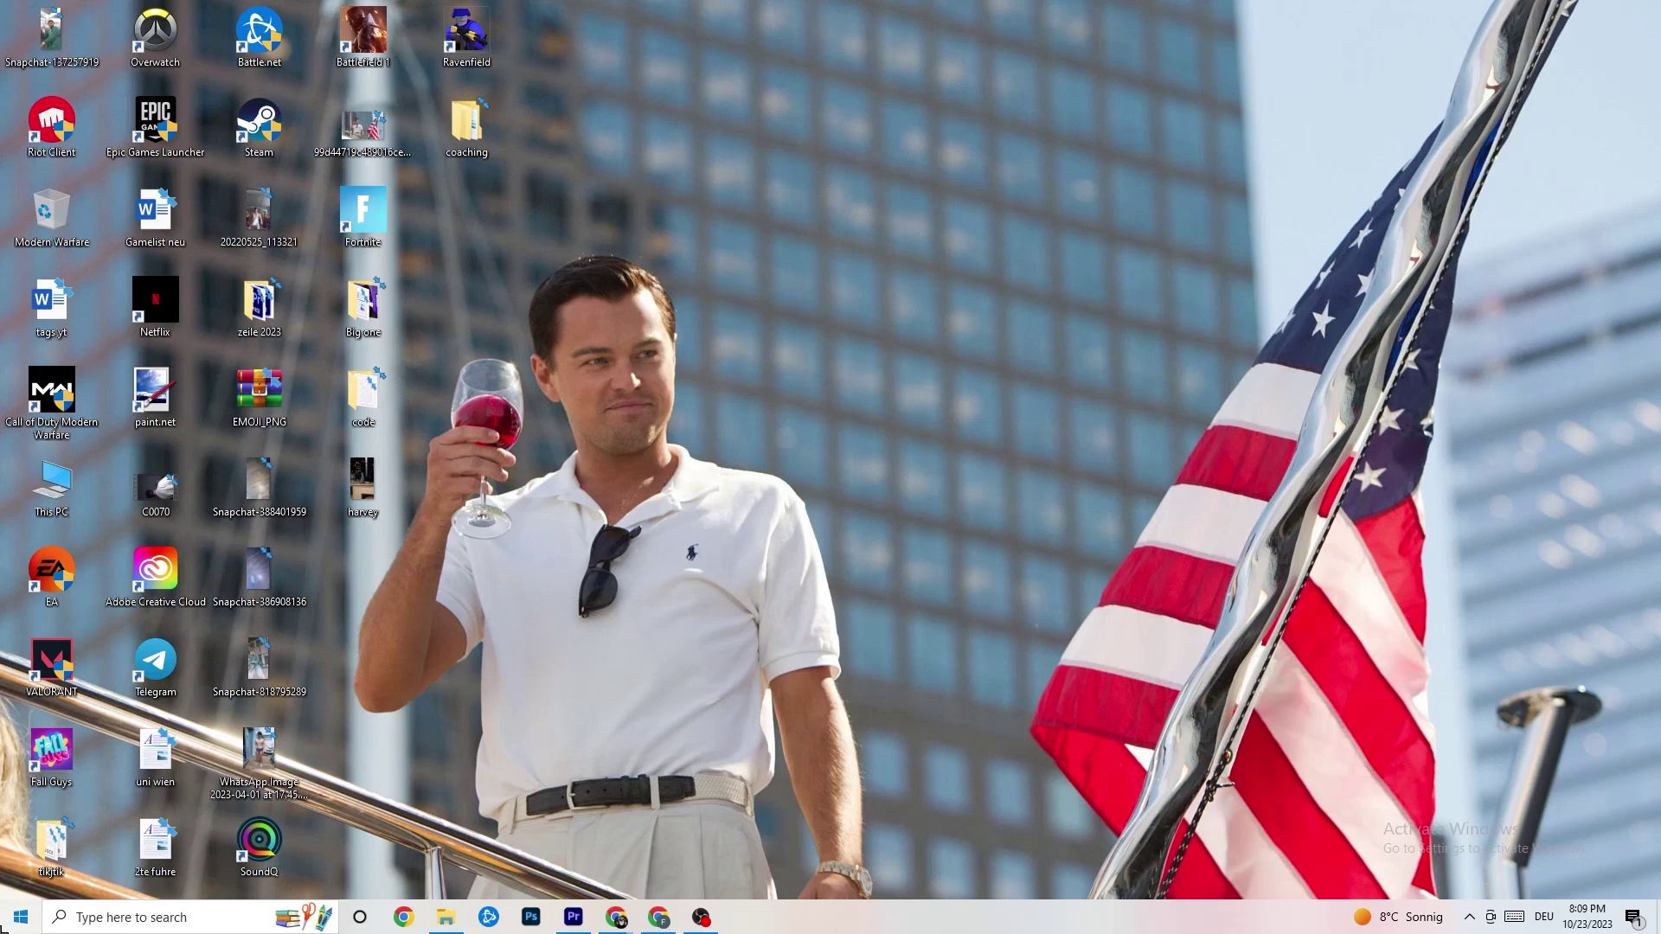
Open the Windows System display settings and review the scaling and display resolution options
{"action": "left_click", "coordinate": [20, 916]}
{"action": "left_click", "coordinate": [22, 837]}
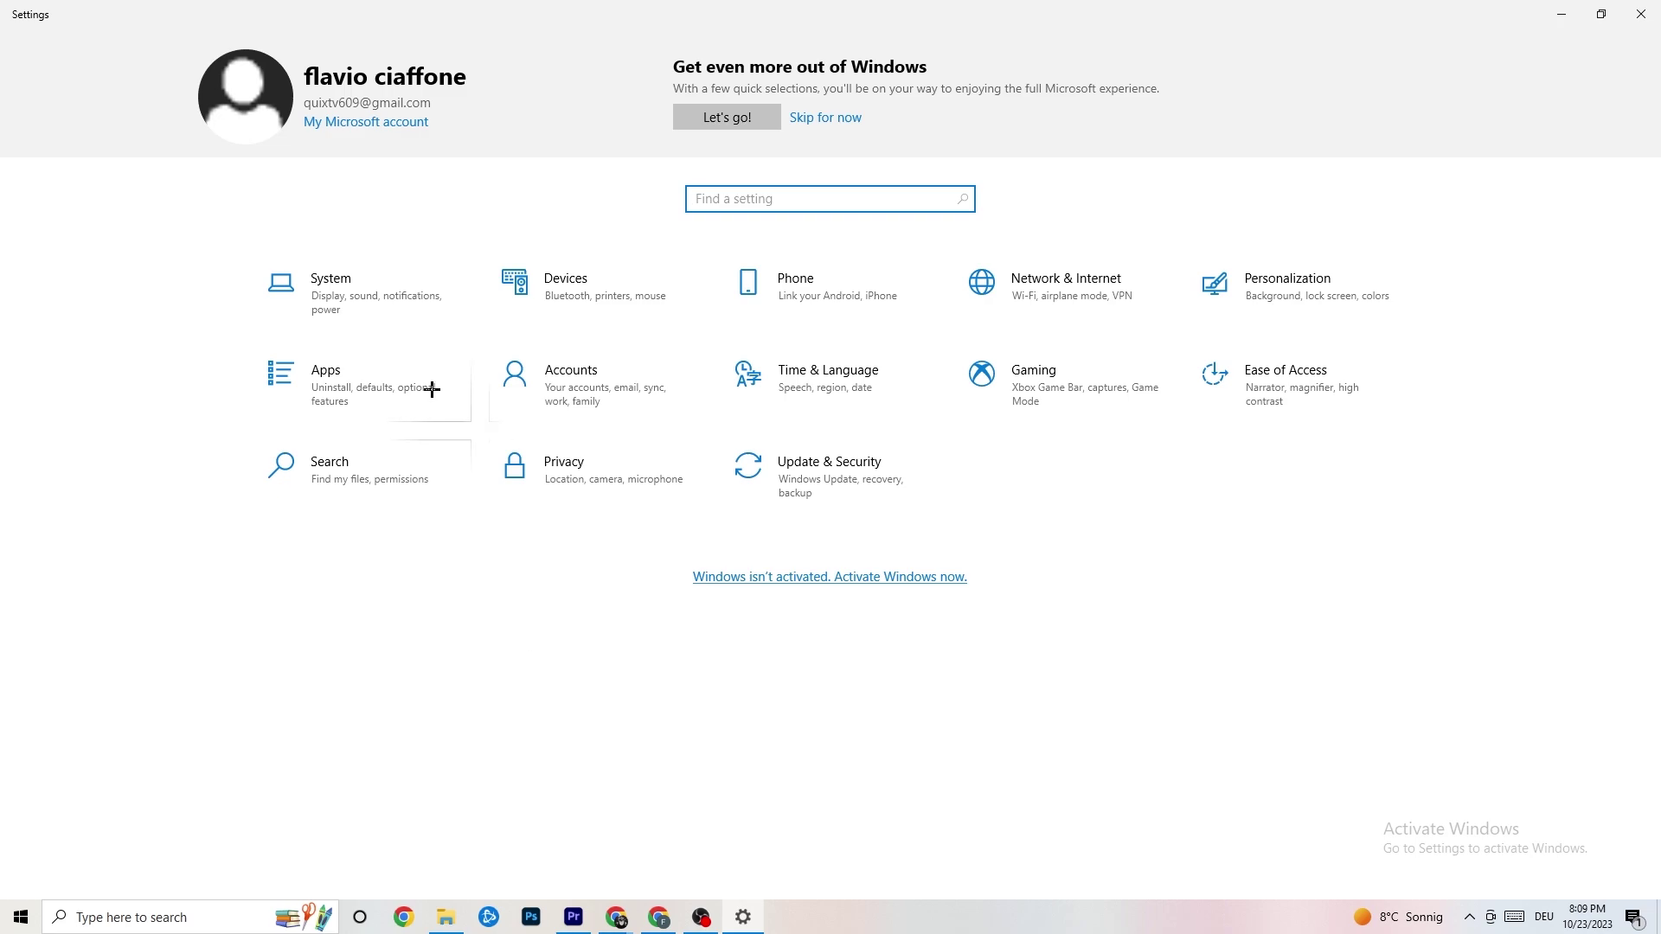
{"action": "left_click", "coordinate": [390, 297]}
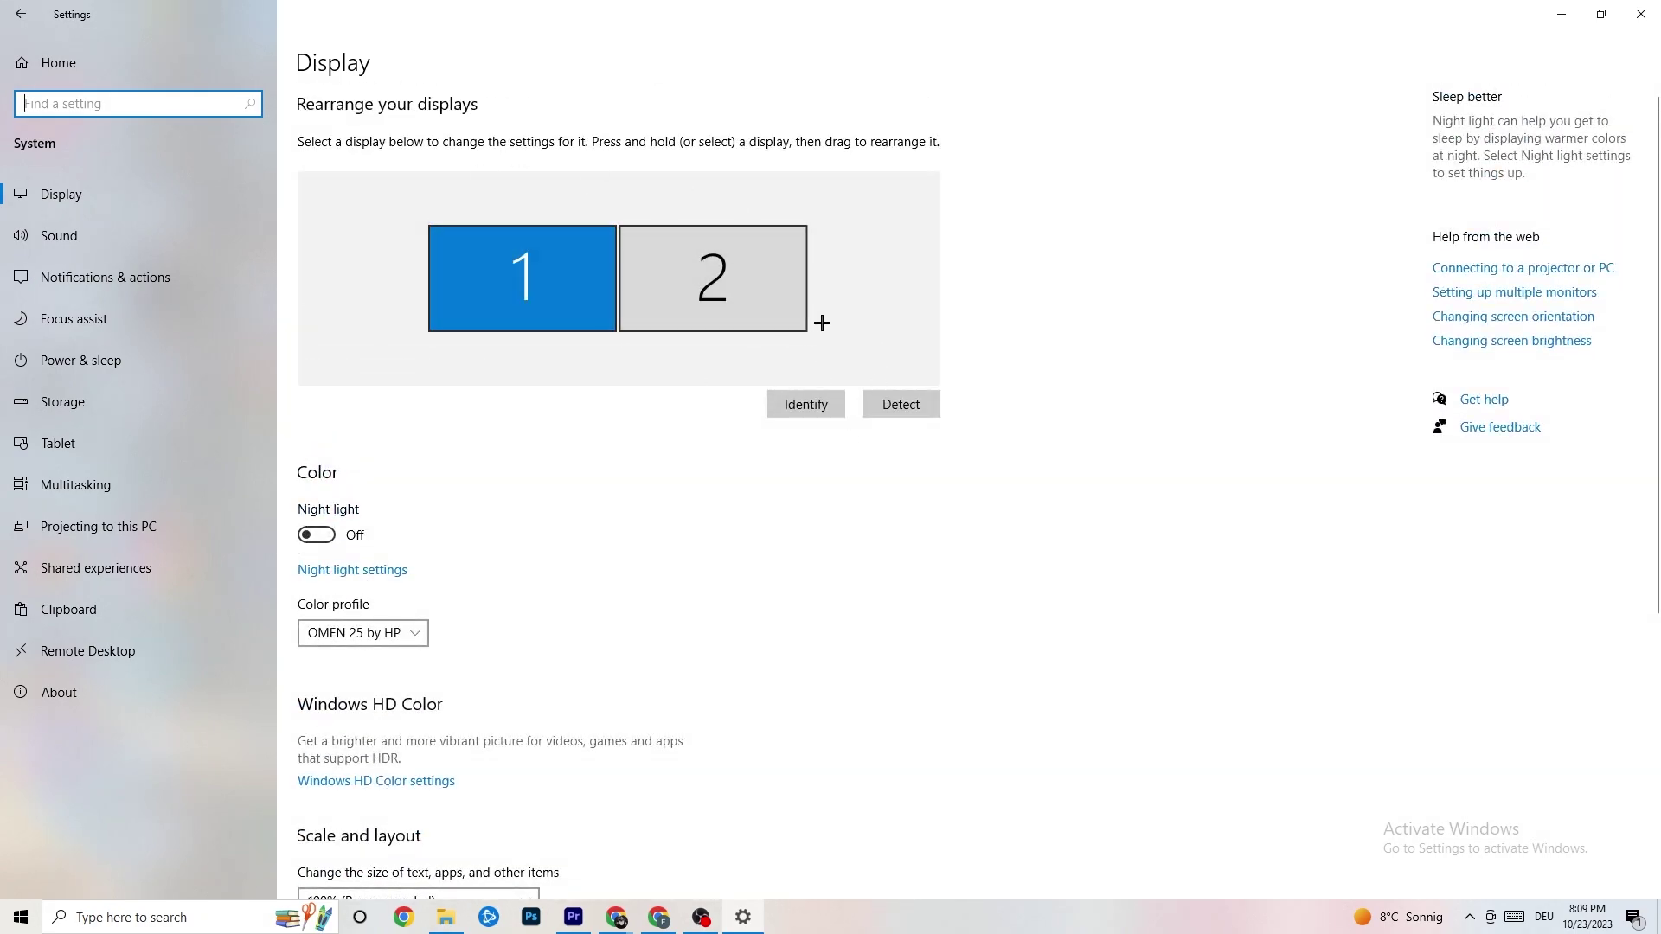
{"action": "scroll", "coordinate": [667, 374], "scroll_direction": "down", "scroll_amount": 5}
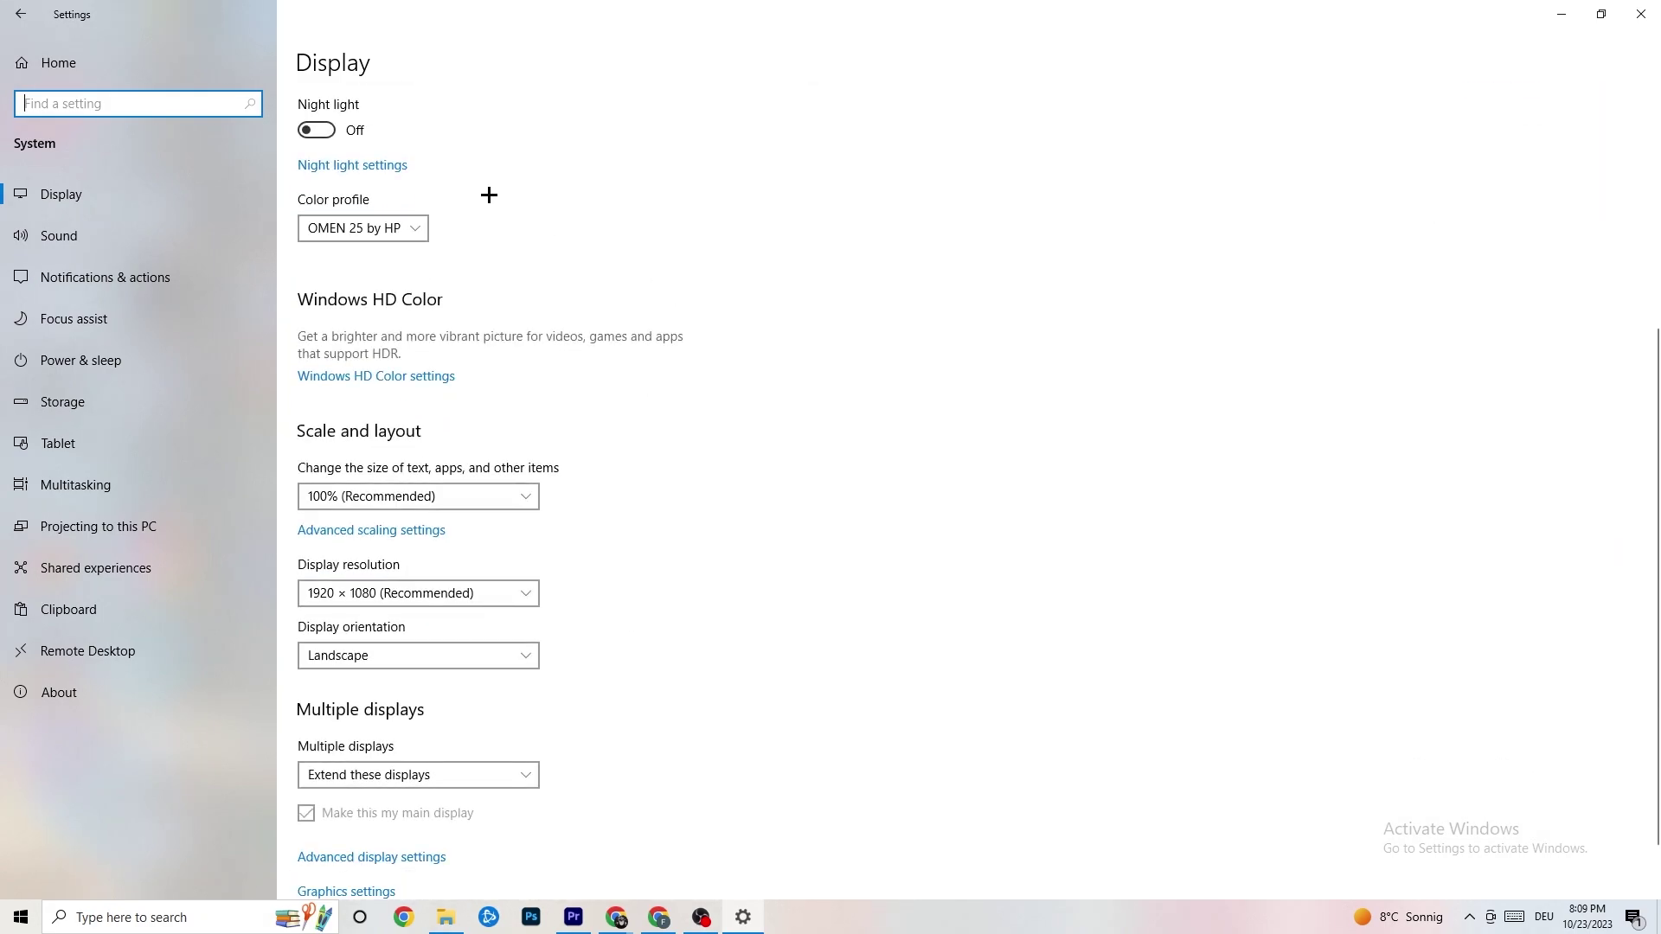
{"action": "left_click", "coordinate": [524, 496]}
{"action": "left_click", "coordinate": [468, 495]}
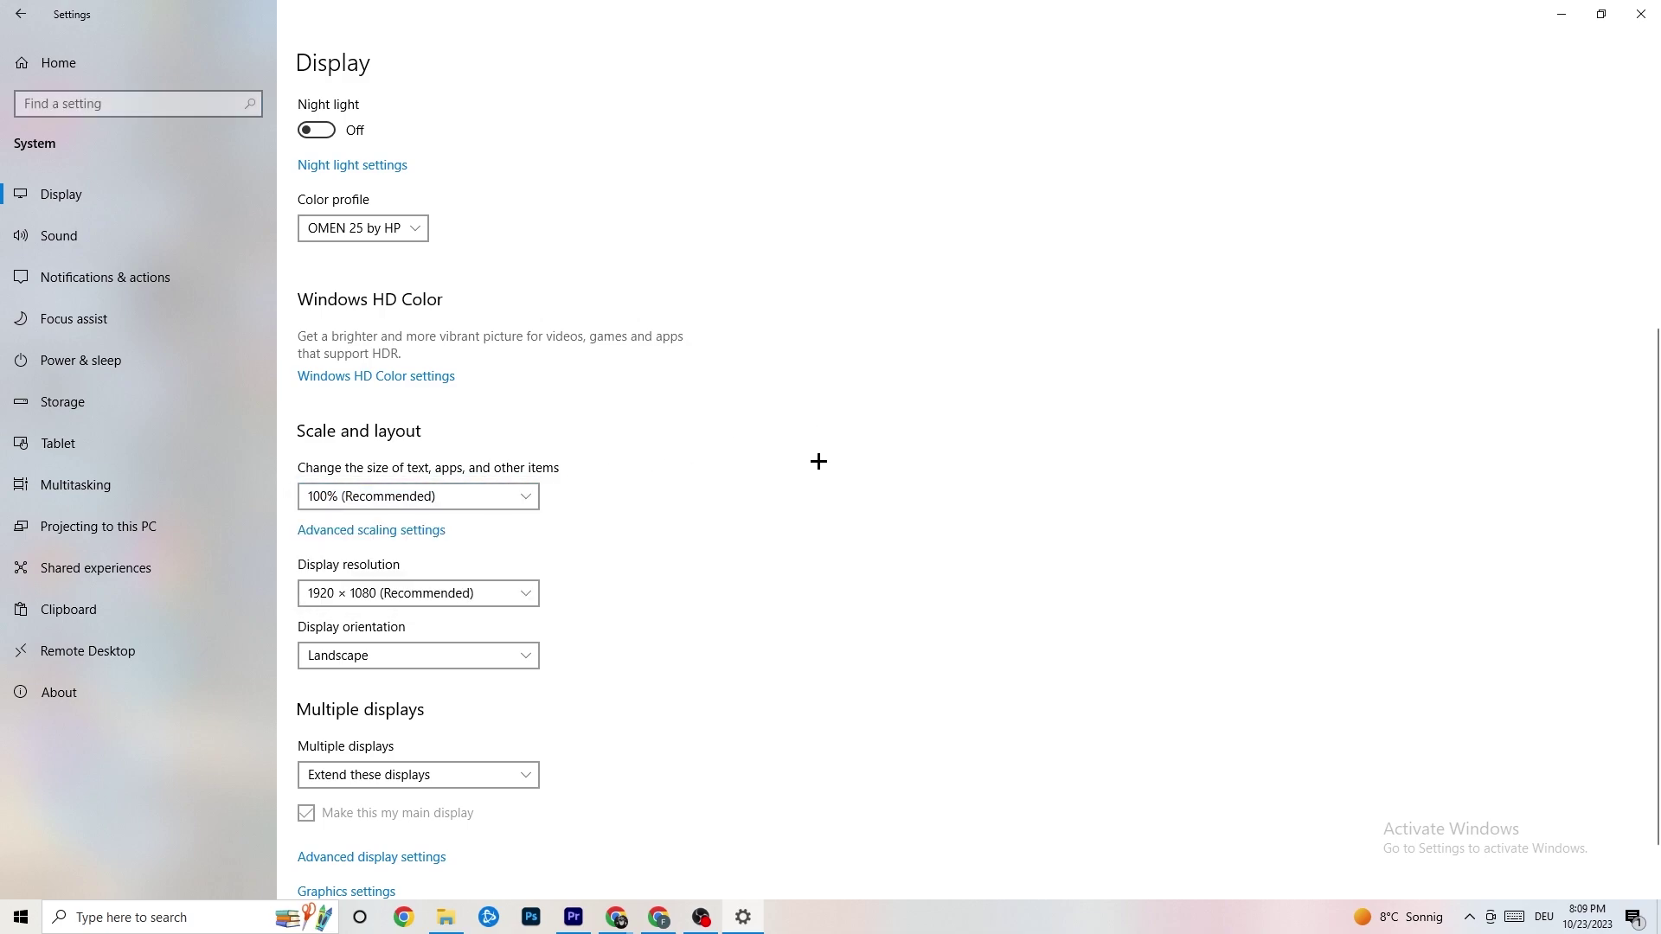
{"action": "left_click", "coordinate": [503, 594]}
{"action": "left_click", "coordinate": [738, 521]}
{"action": "scroll", "coordinate": [713, 504], "scroll_direction": "down", "scroll_amount": 1}
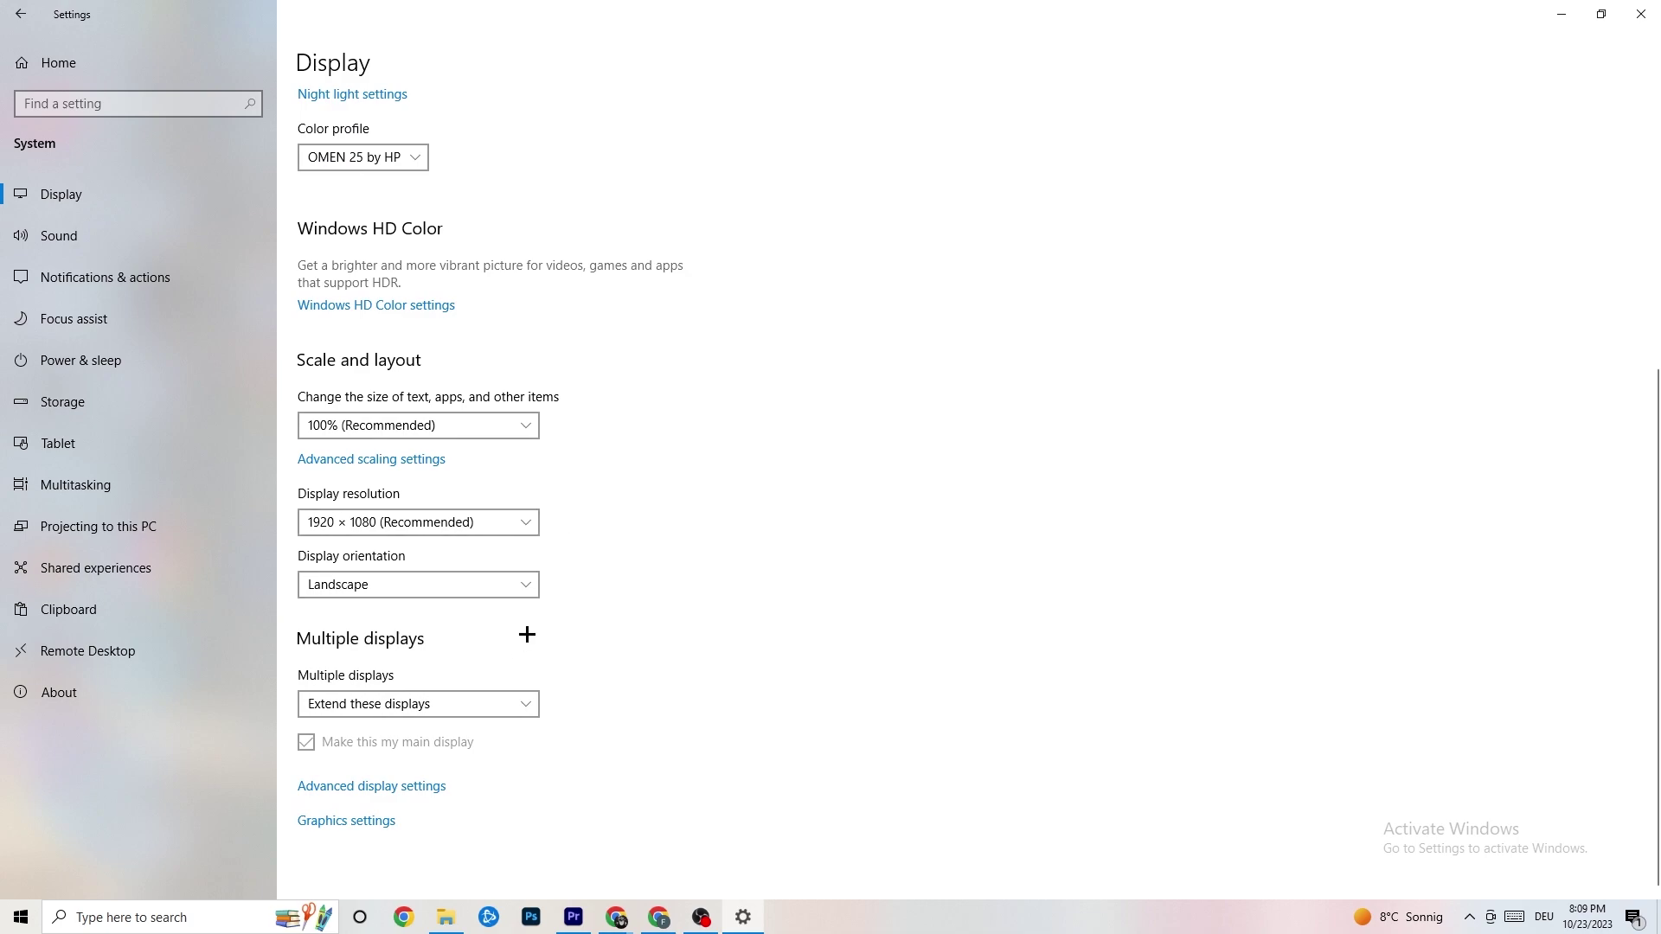
Review the available power plans through the additional Power & sleep settings, then close the Power Options window
{"action": "left_click", "coordinate": [190, 361]}
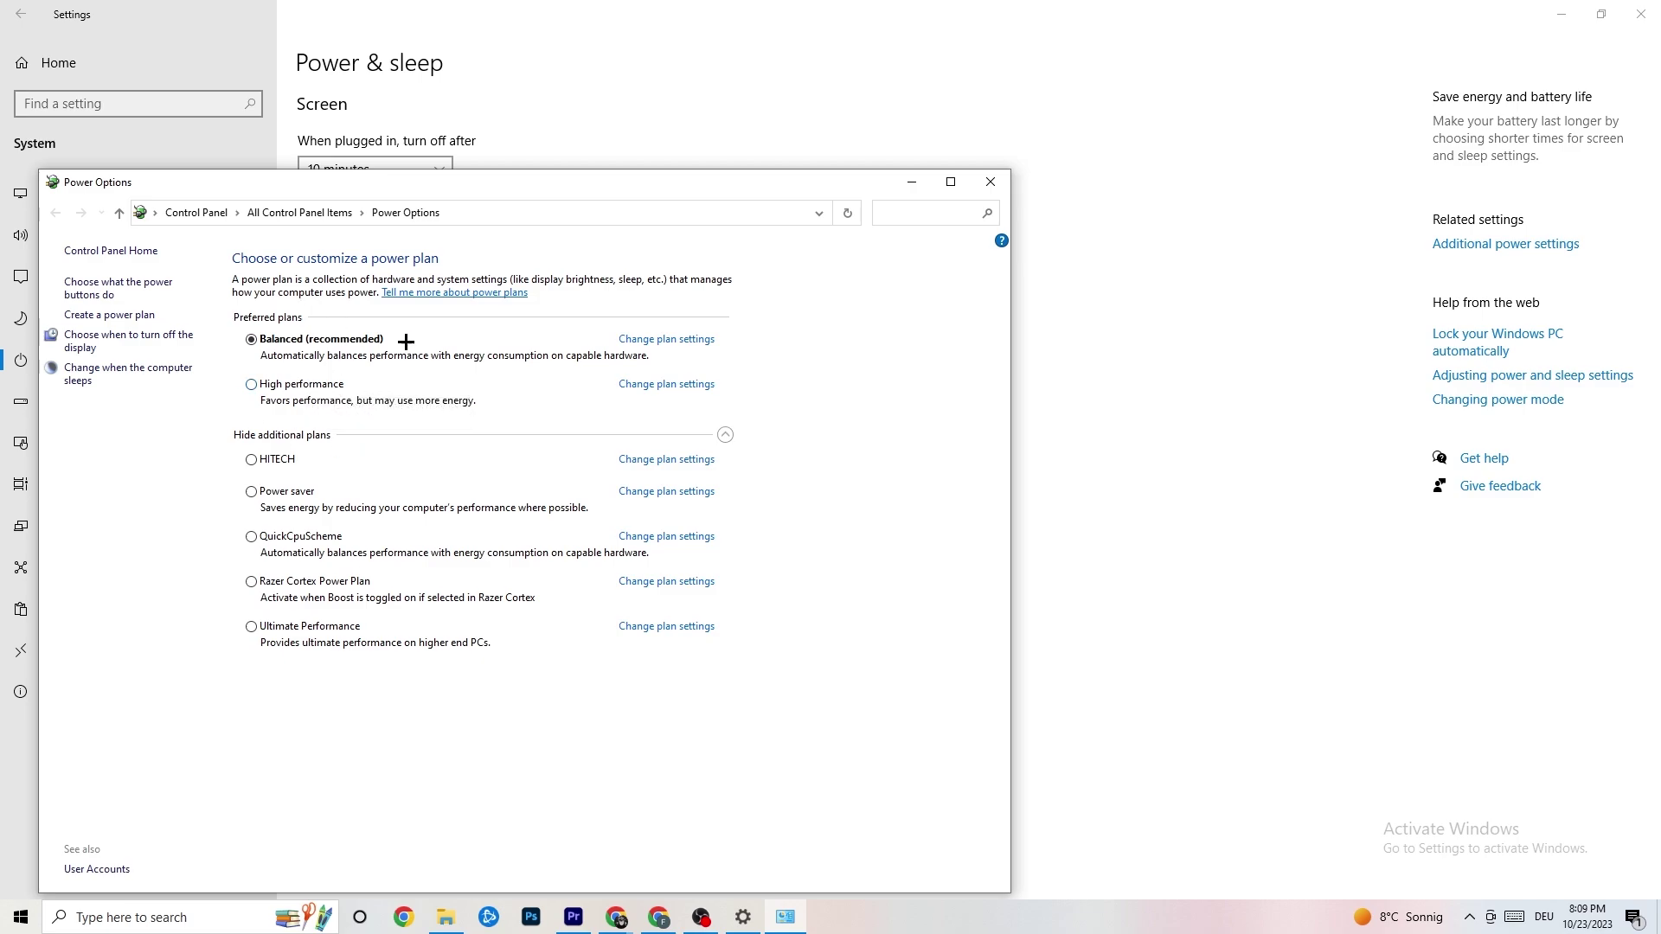
{"action": "left_click", "coordinate": [991, 183]}
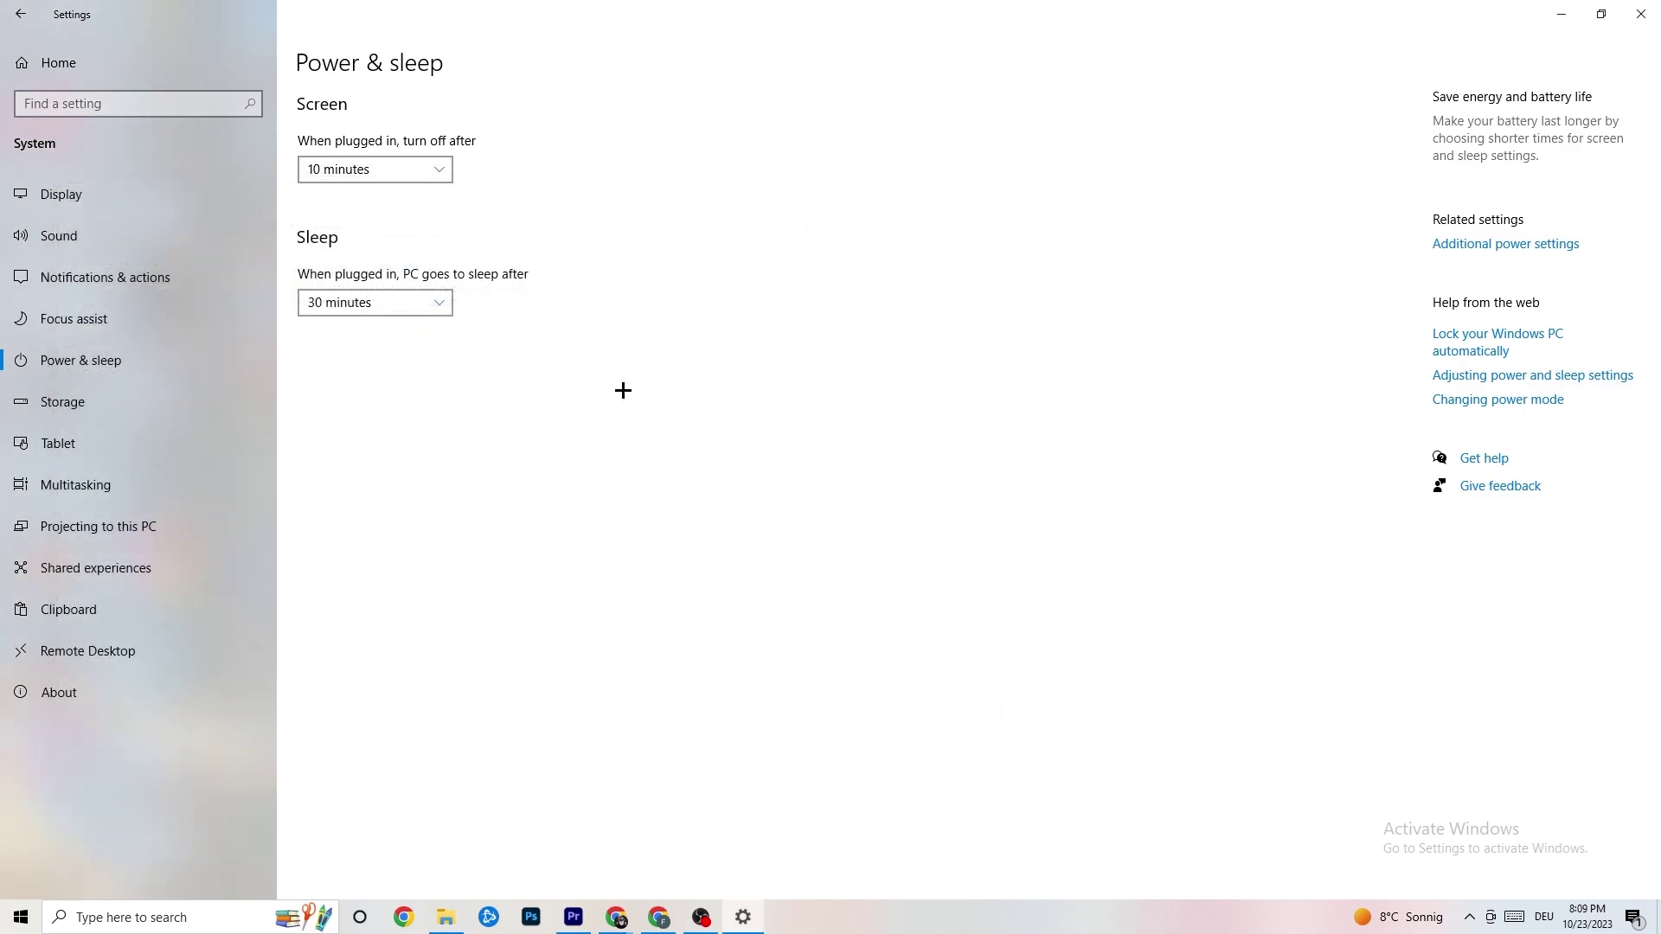
Open the Storage Sense configuration, view how often it can run, then return to the Storage overview
{"action": "left_click", "coordinate": [107, 415]}
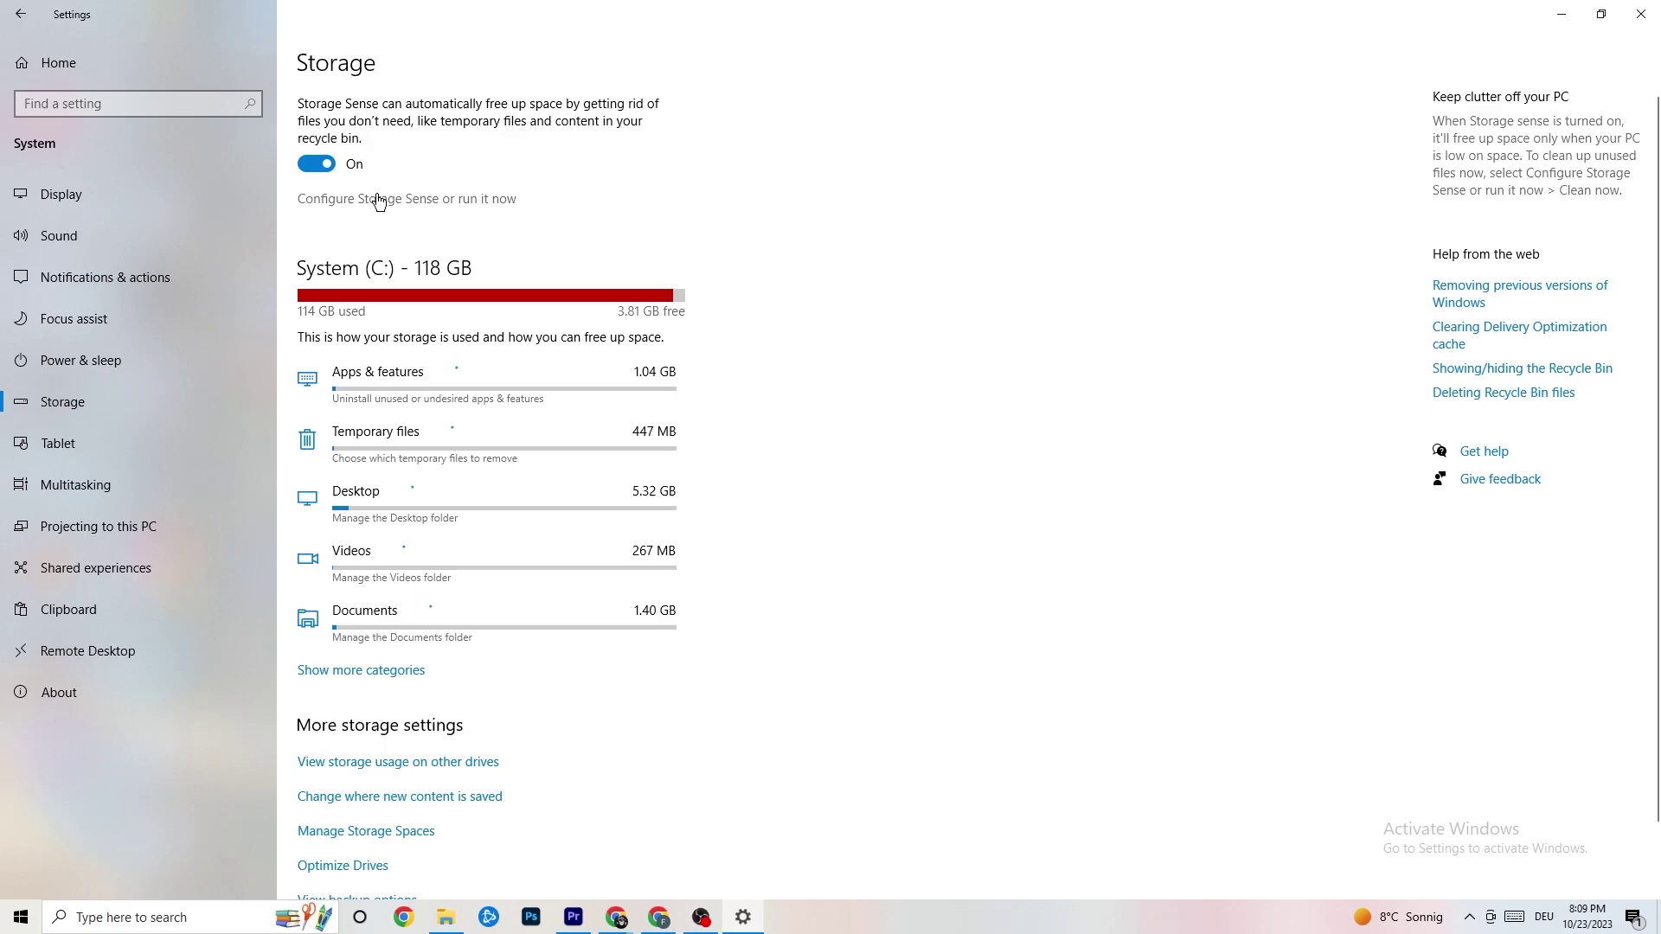
{"action": "left_click", "coordinate": [467, 201]}
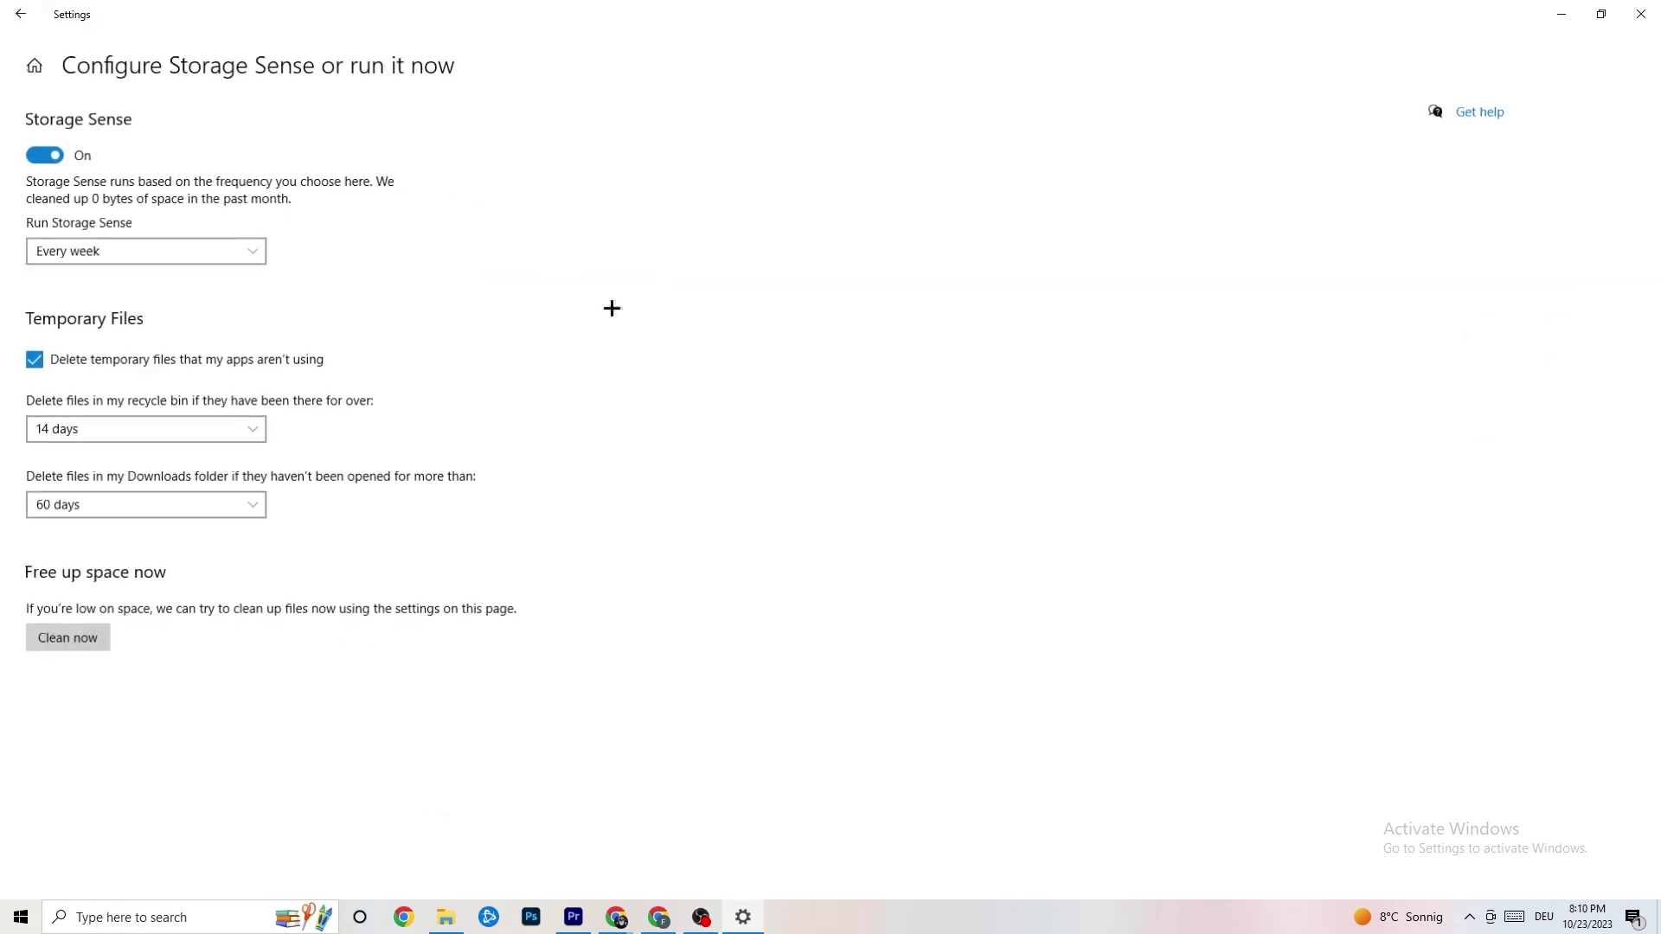
{"action": "left_click", "coordinate": [230, 256]}
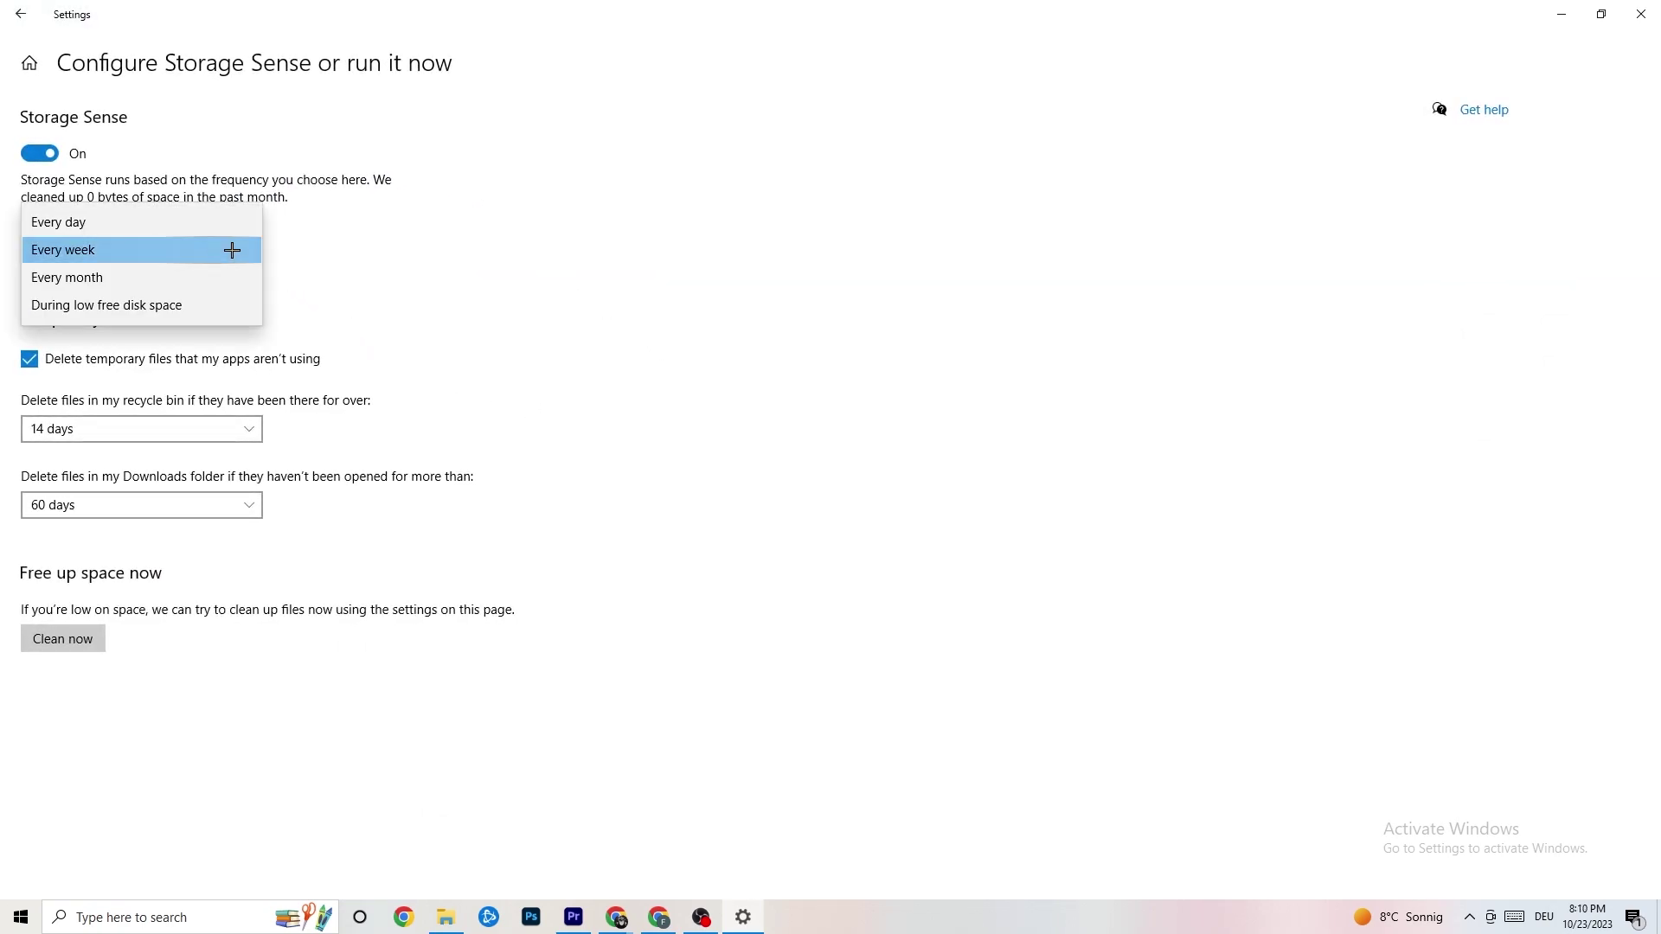
{"action": "left_click", "coordinate": [516, 246]}
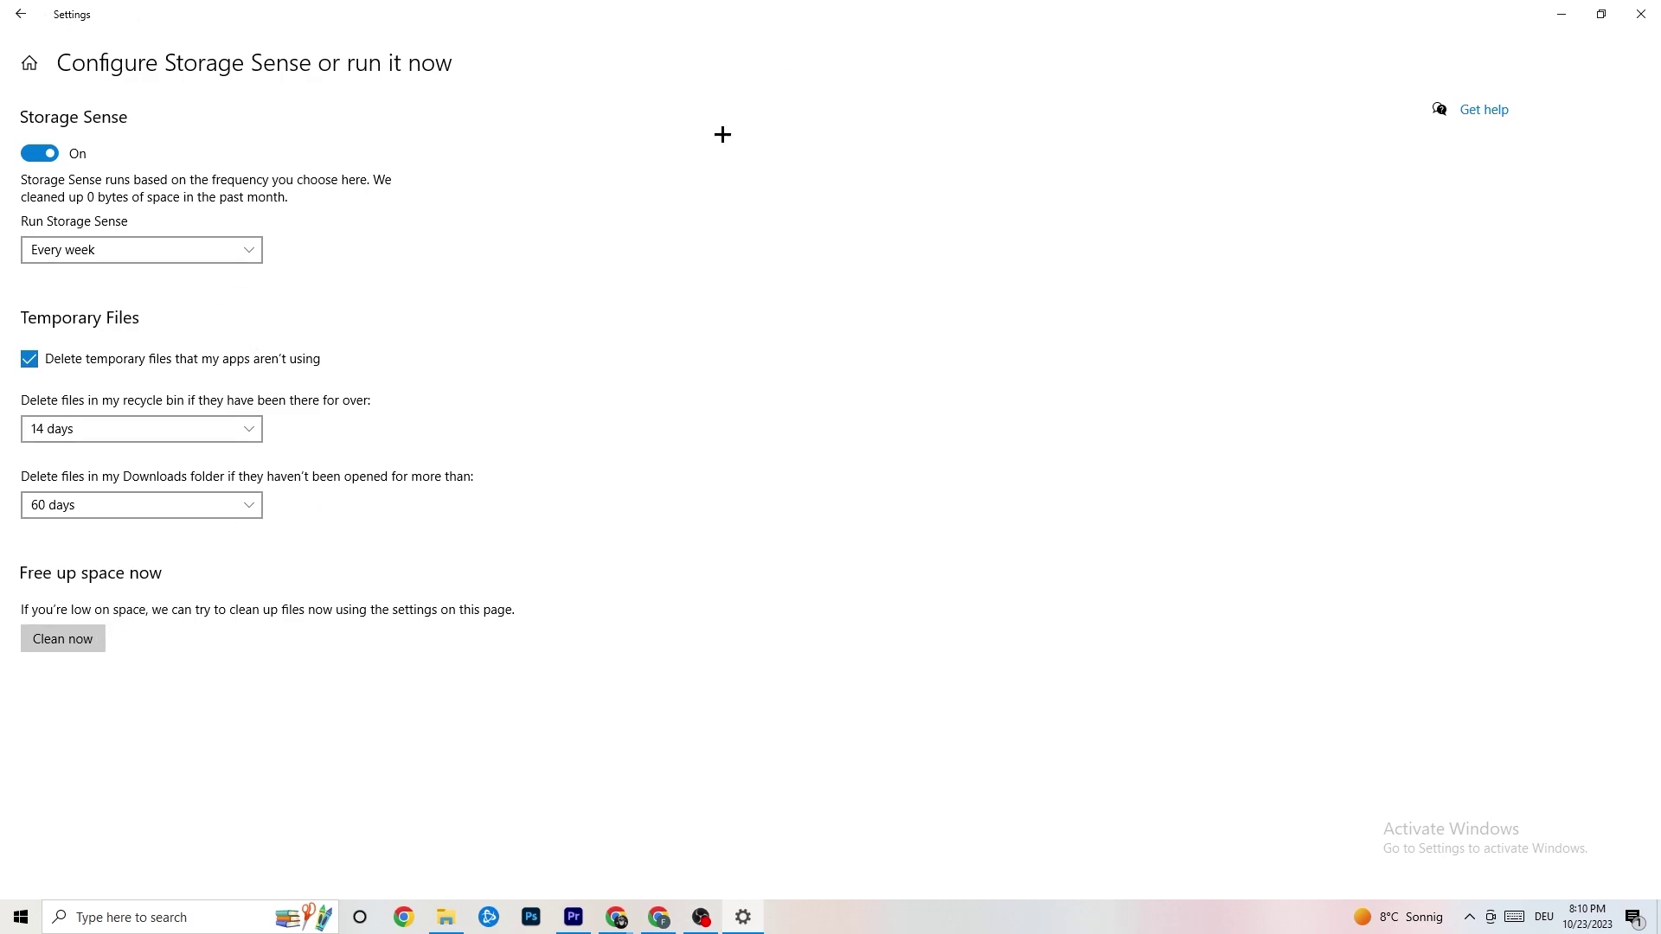
{"action": "left_click", "coordinate": [24, 15]}
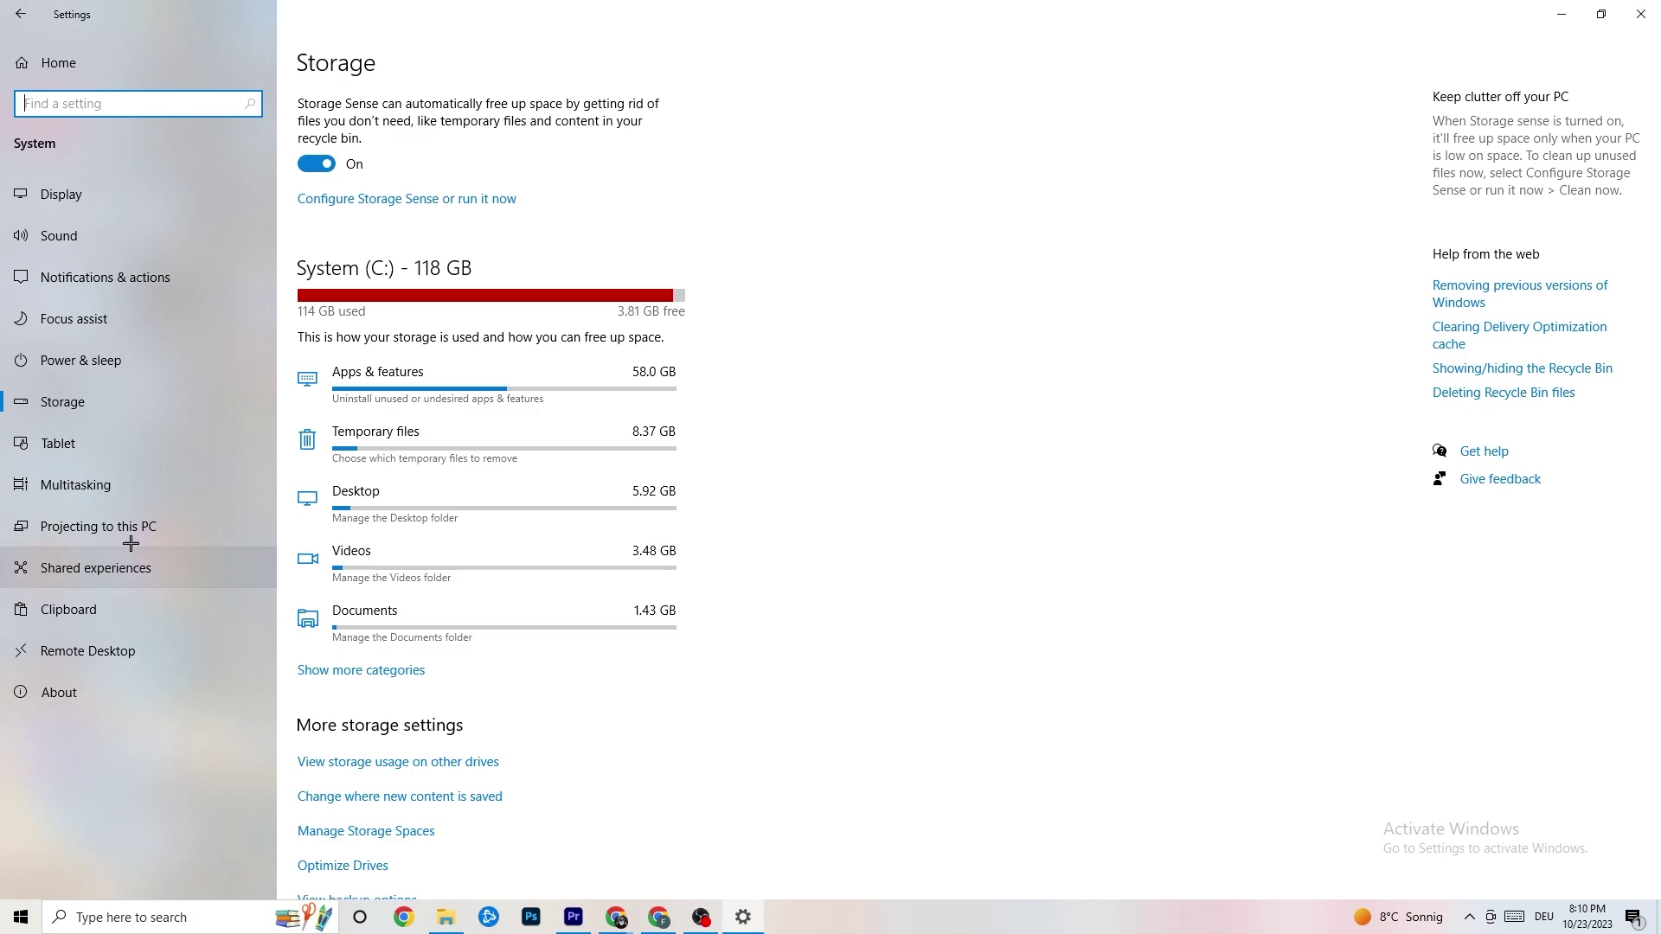
Look through the installed apps list and the default apps in the Apps settings
{"action": "left_click", "coordinate": [4, 7]}
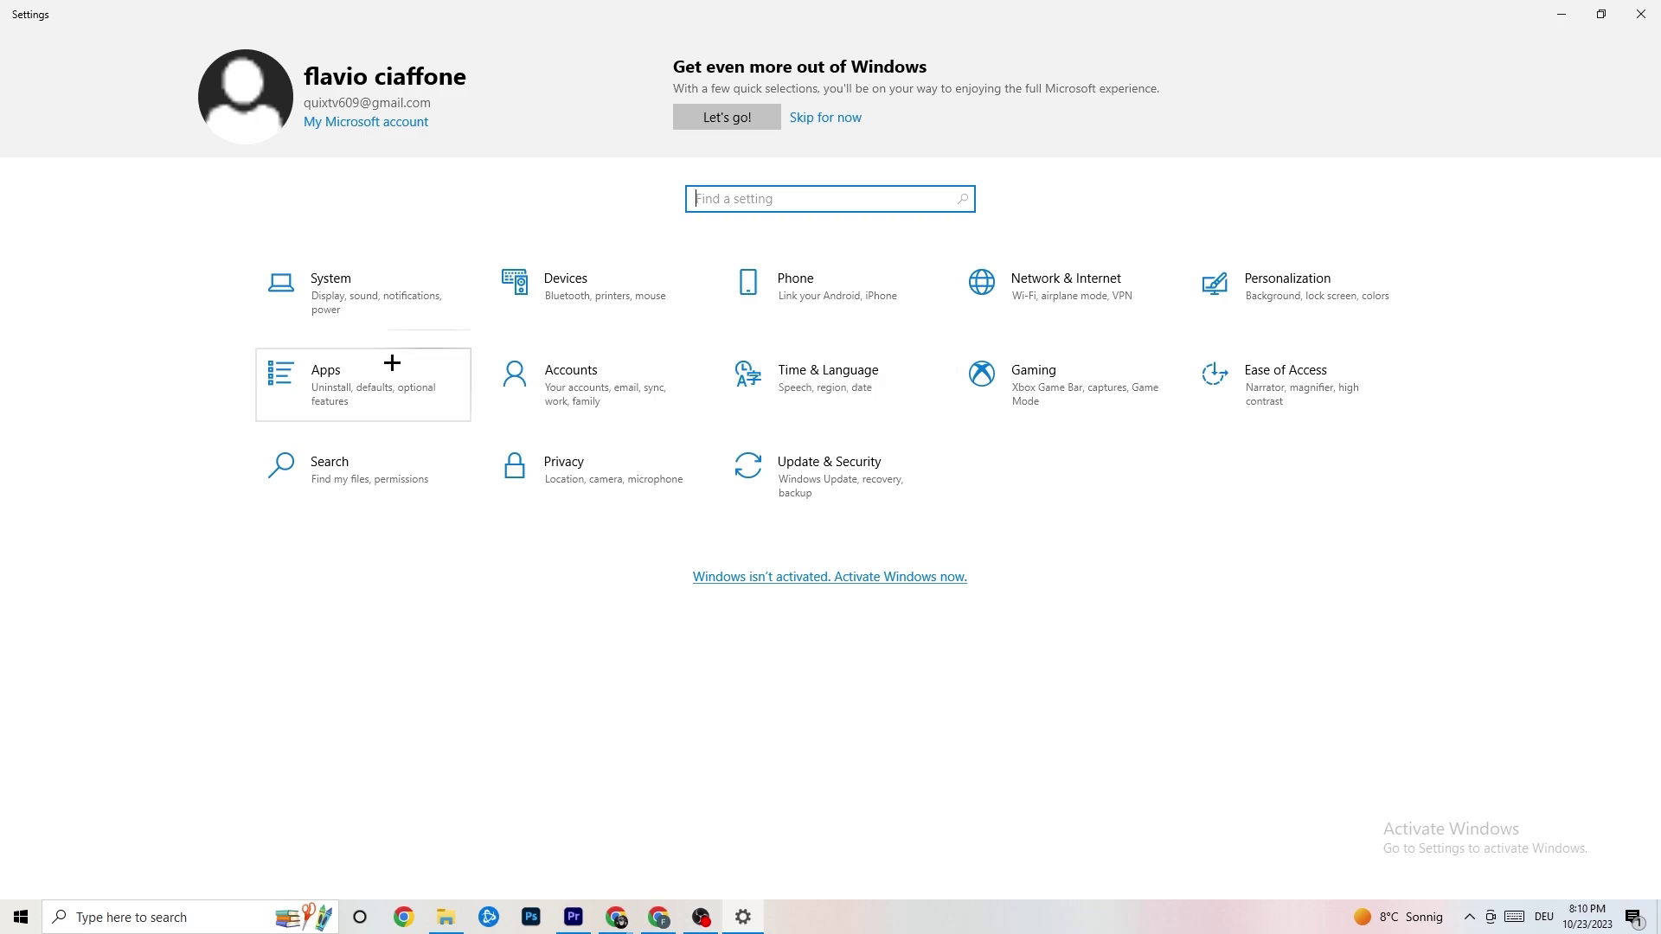
{"action": "left_click", "coordinate": [369, 381]}
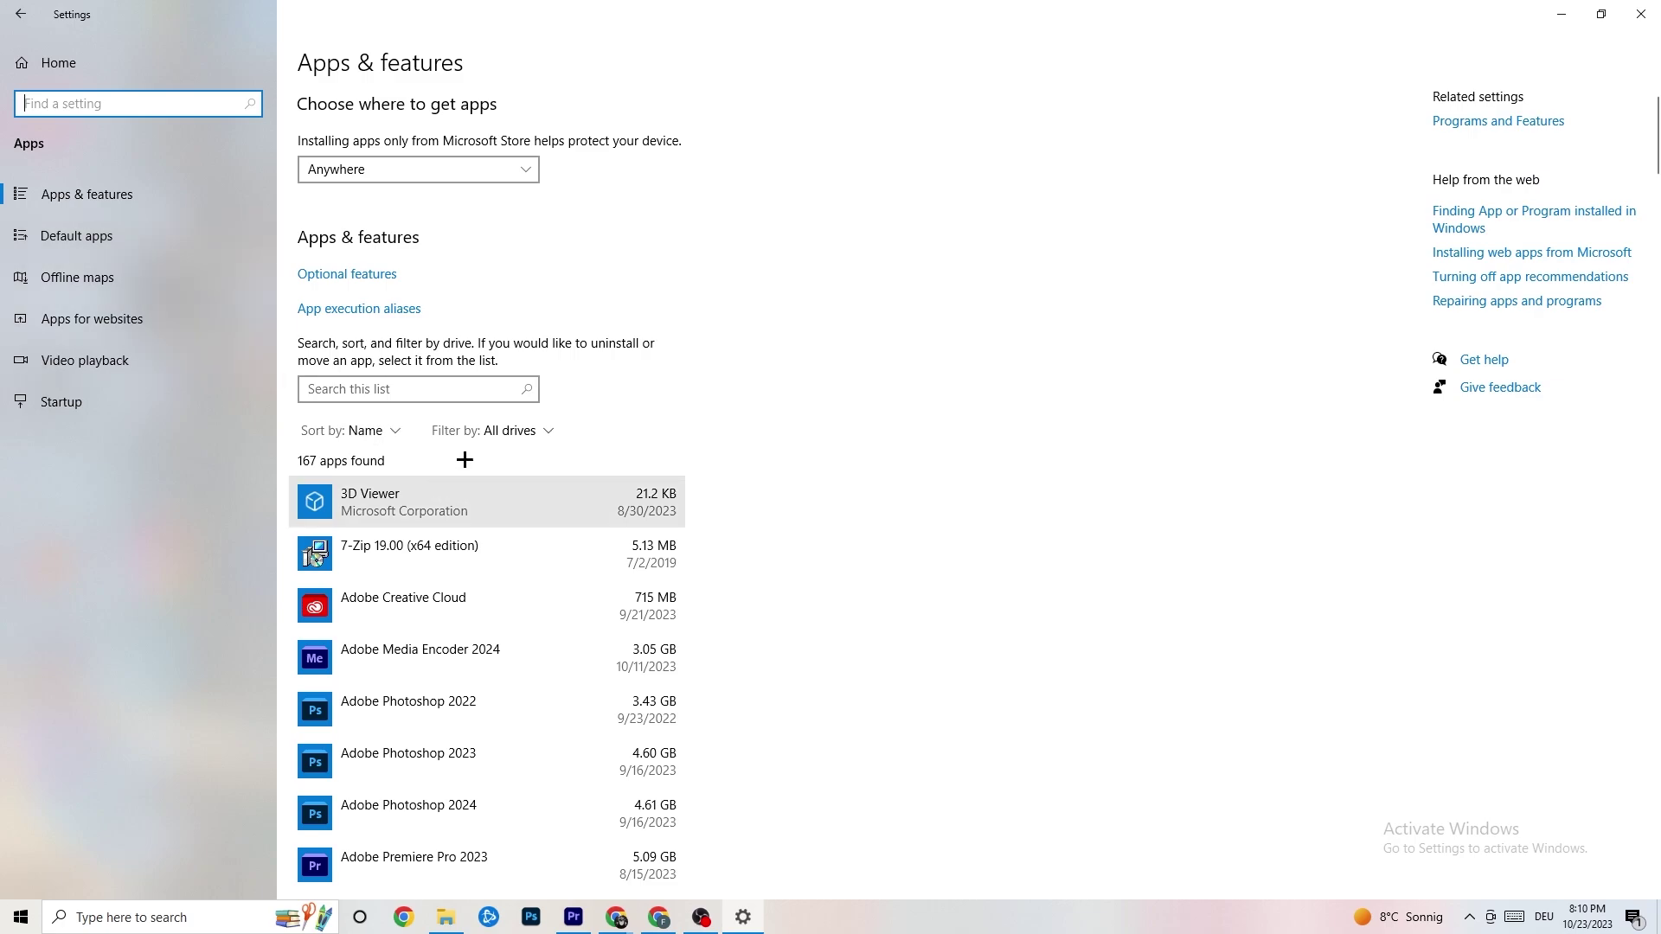
{"action": "left_click", "coordinate": [130, 238]}
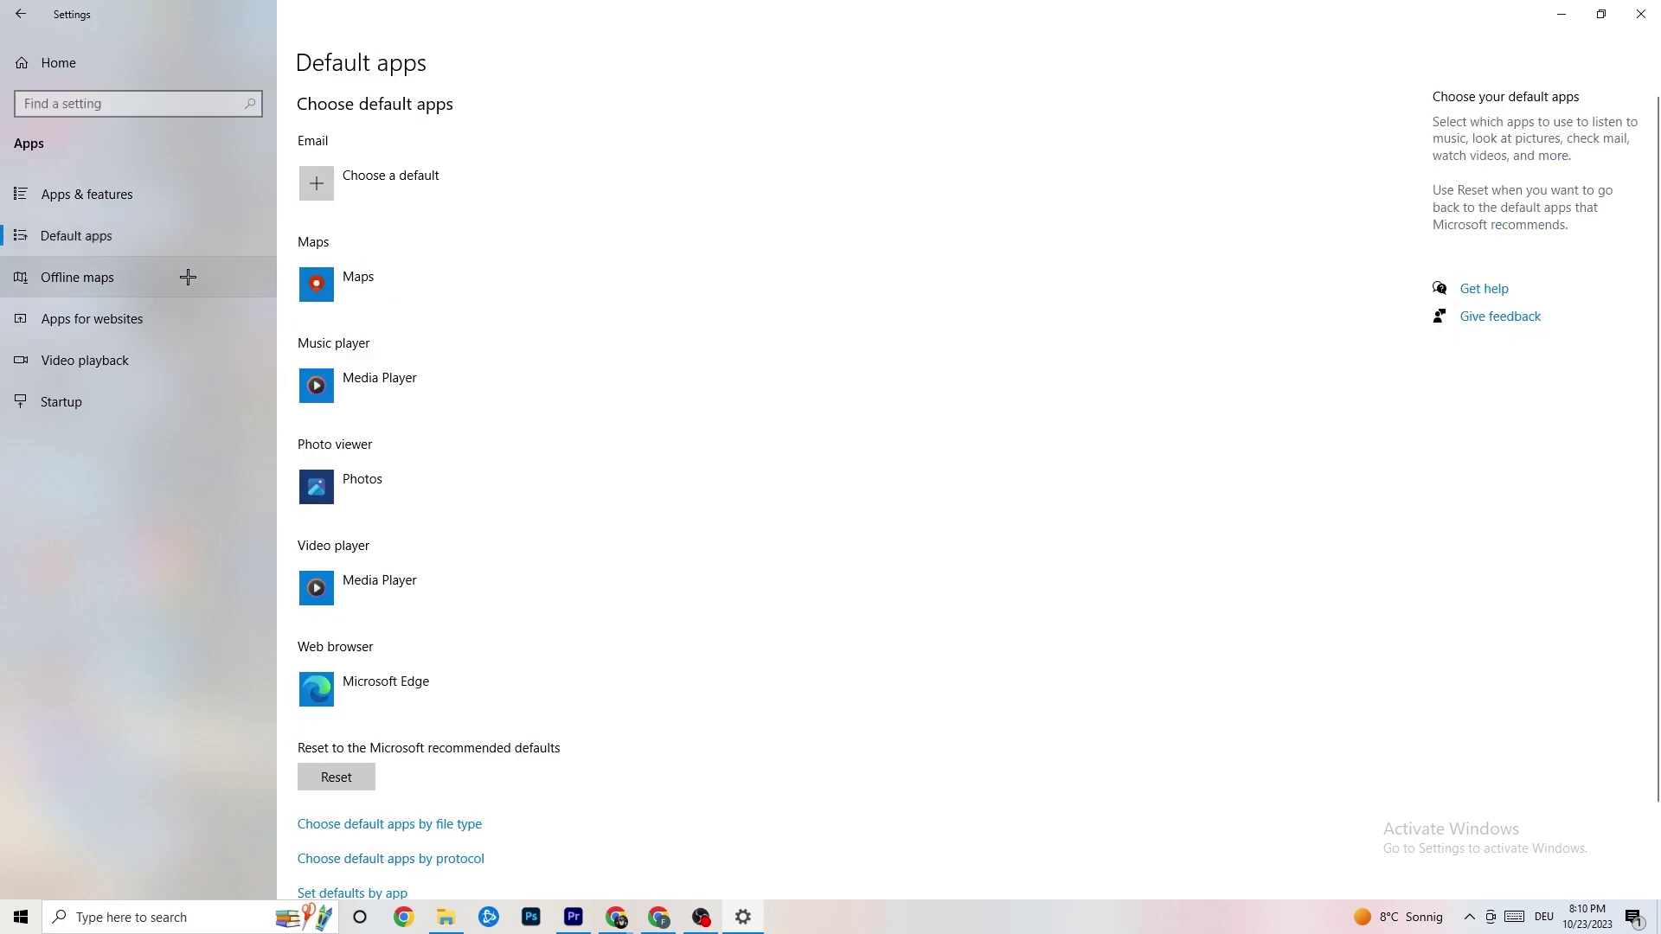
{"action": "left_click", "coordinate": [152, 201]}
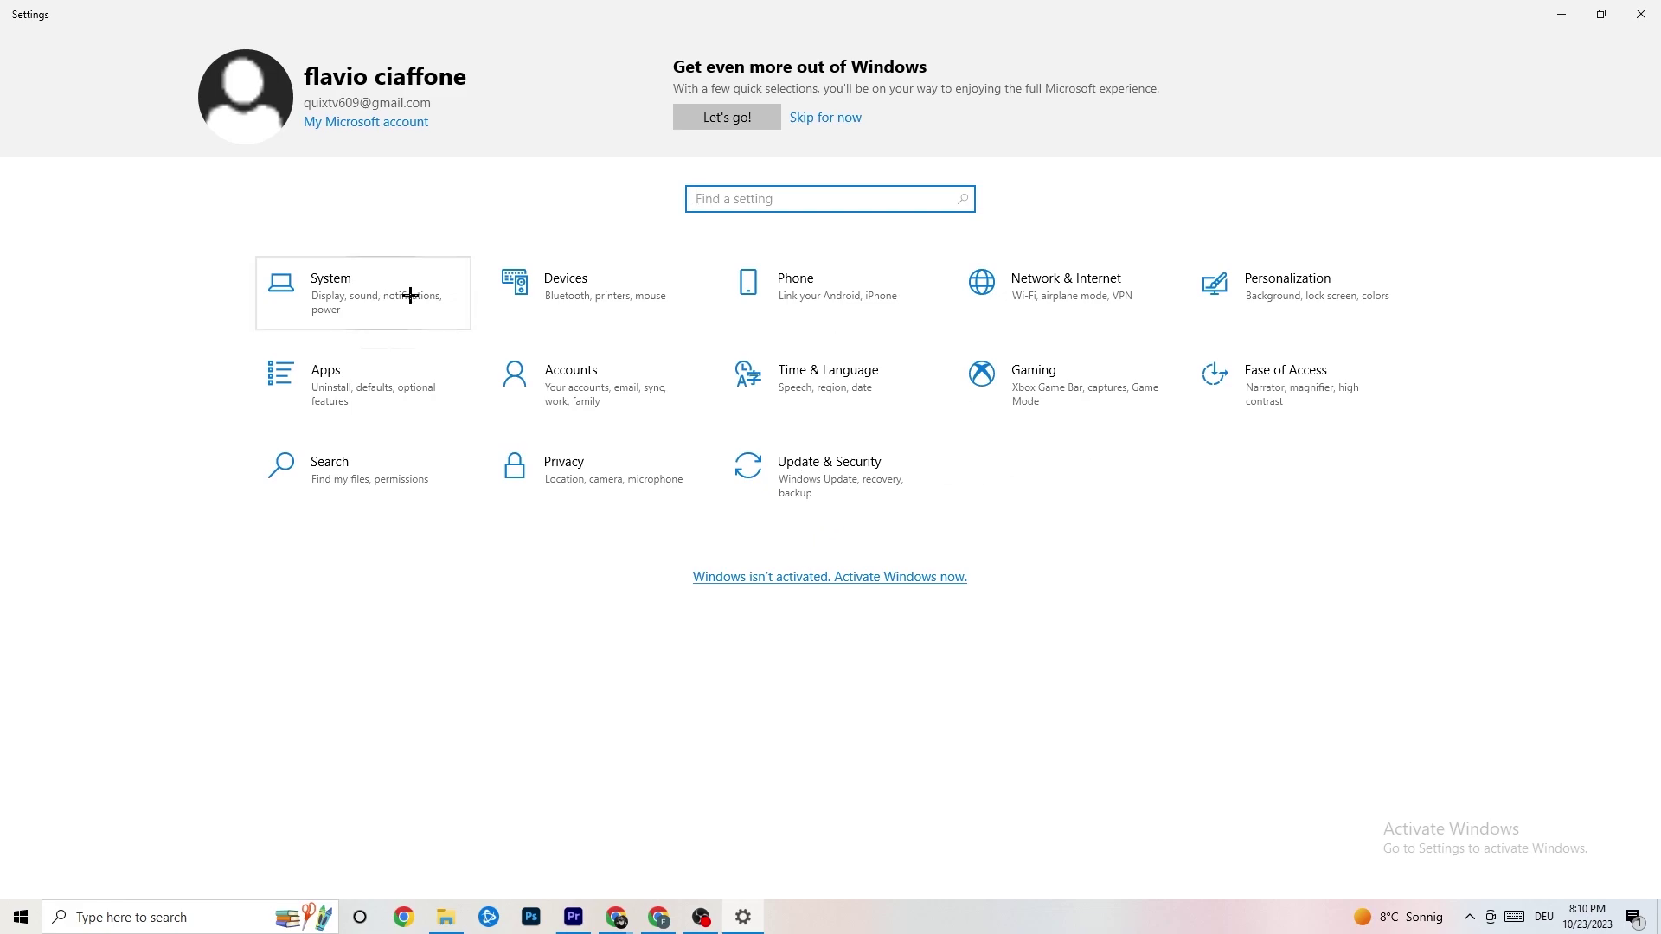
Check the Xbox Game Bar, Captures and Game Mode settings under Gaming, then open Update & Security
{"action": "left_click", "coordinate": [1063, 411]}
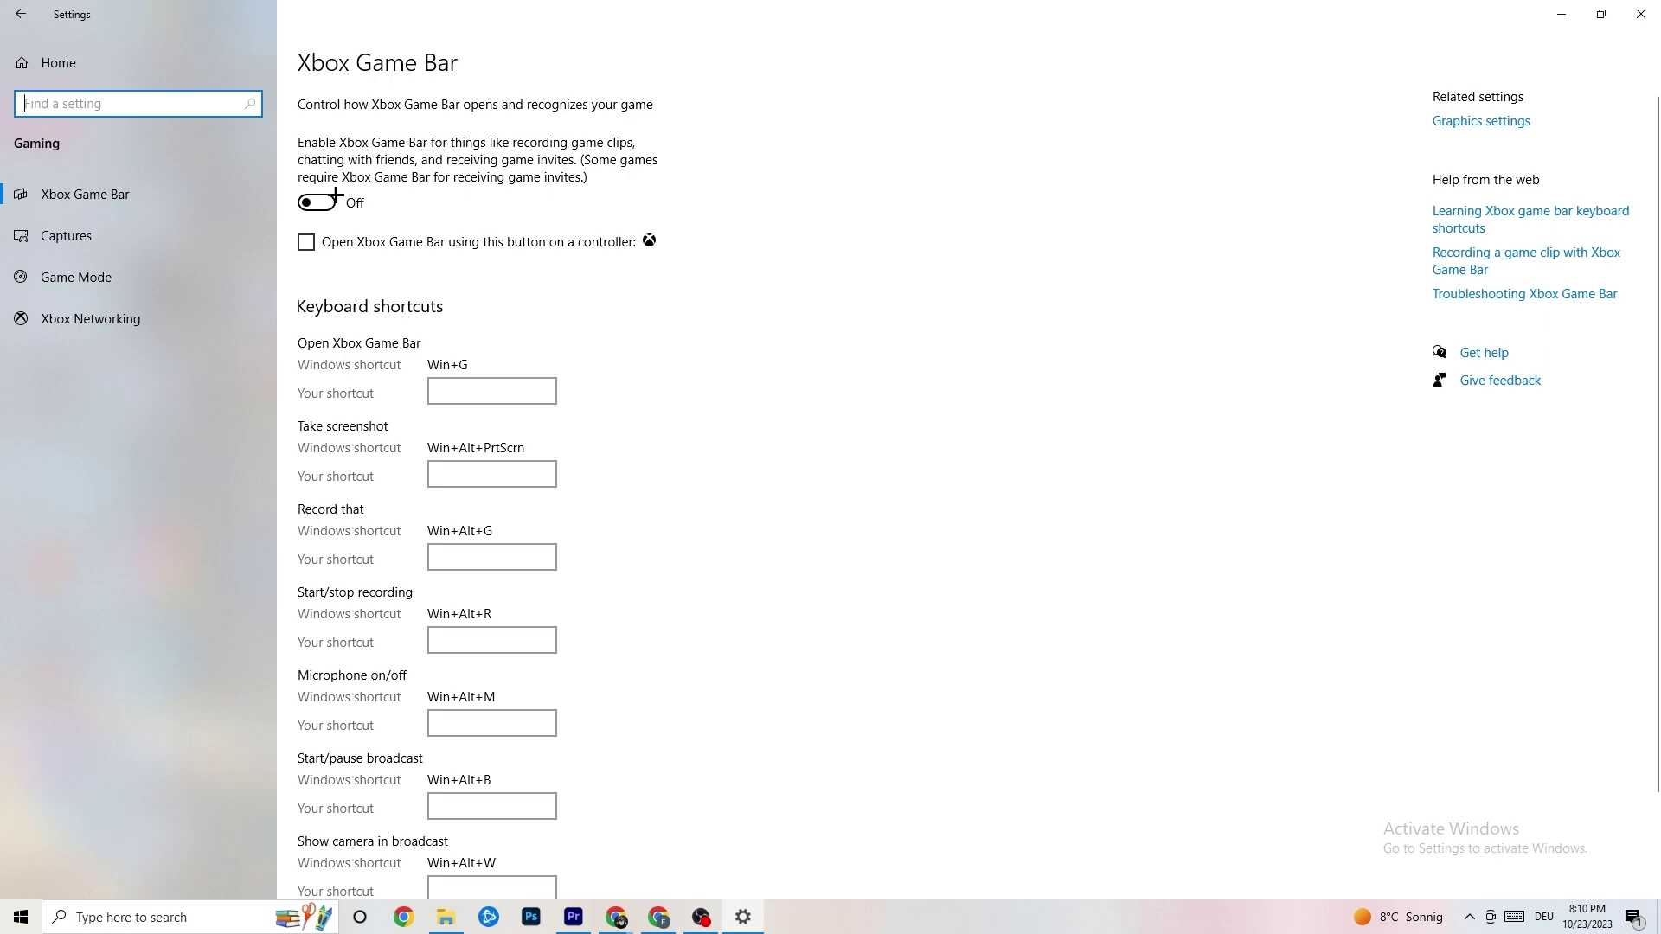
{"action": "left_click", "coordinate": [161, 234]}
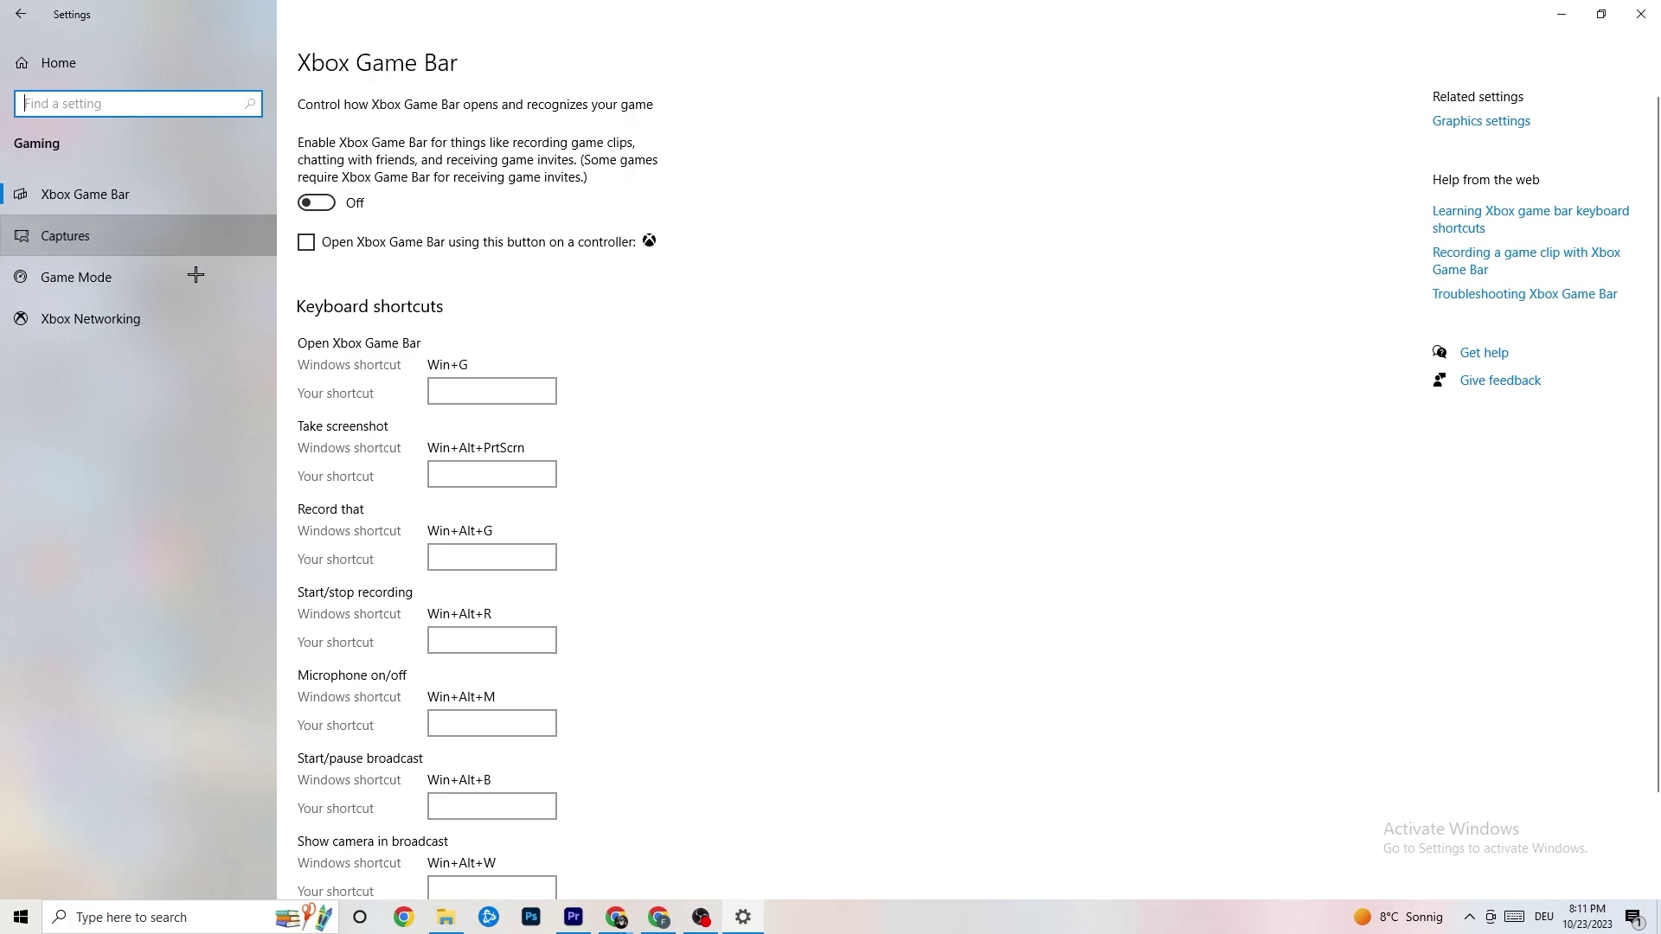
{"action": "scroll", "coordinate": [578, 369], "scroll_direction": "down", "scroll_amount": 2}
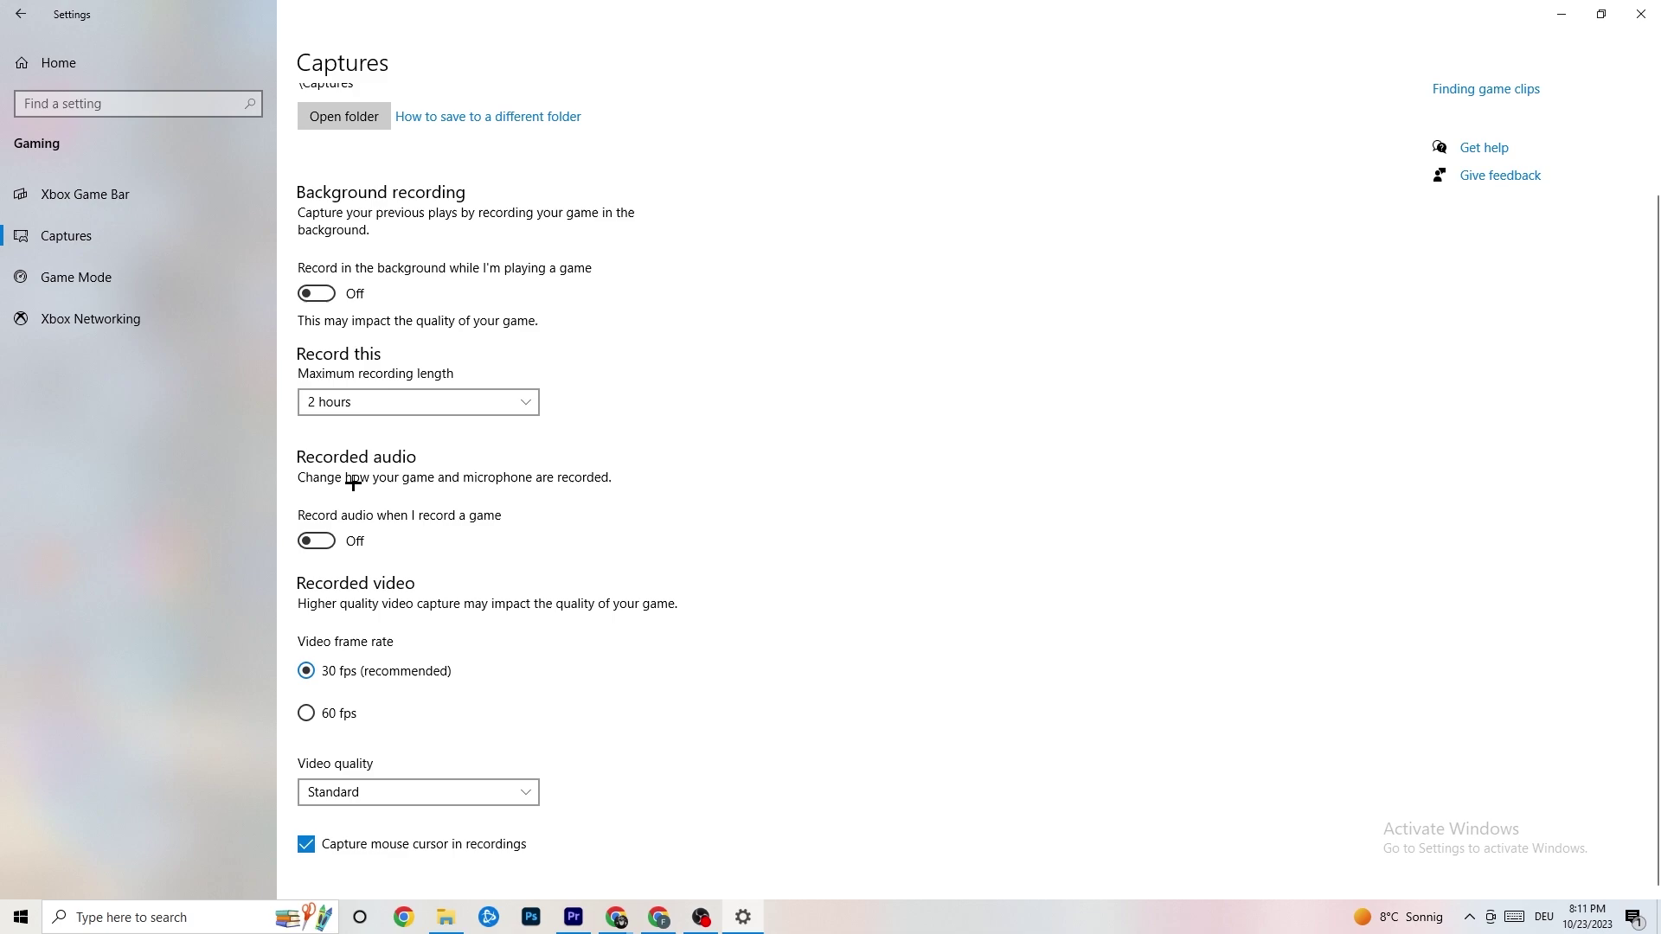
{"action": "left_click", "coordinate": [110, 274]}
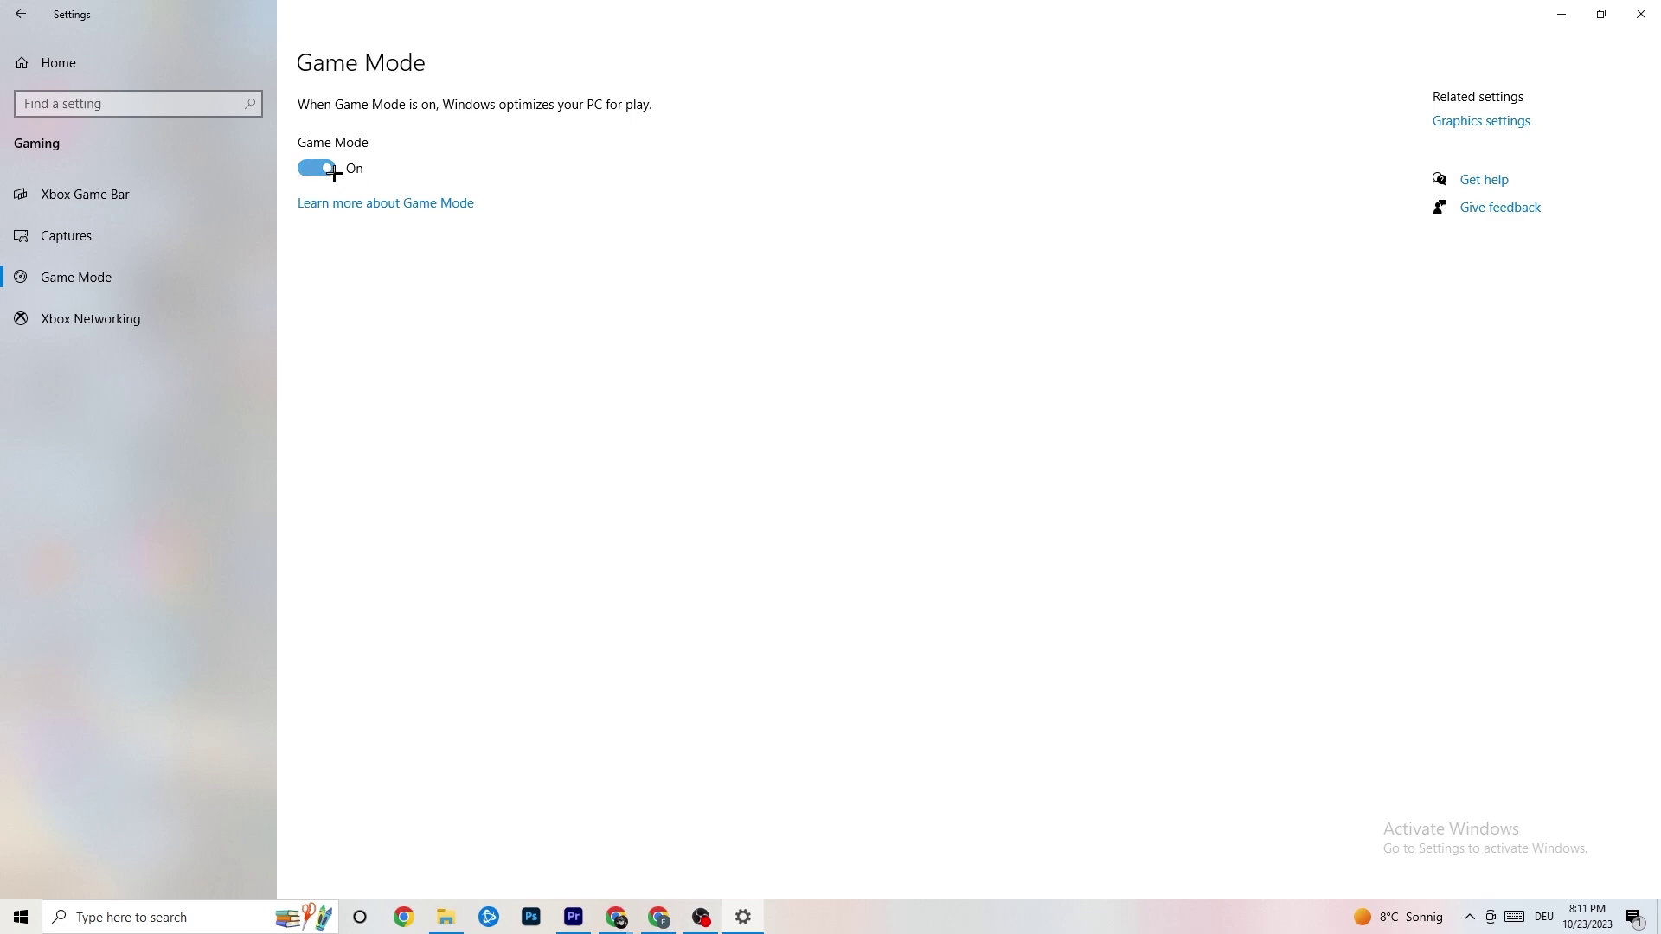
{"action": "left_click", "coordinate": [21, 14]}
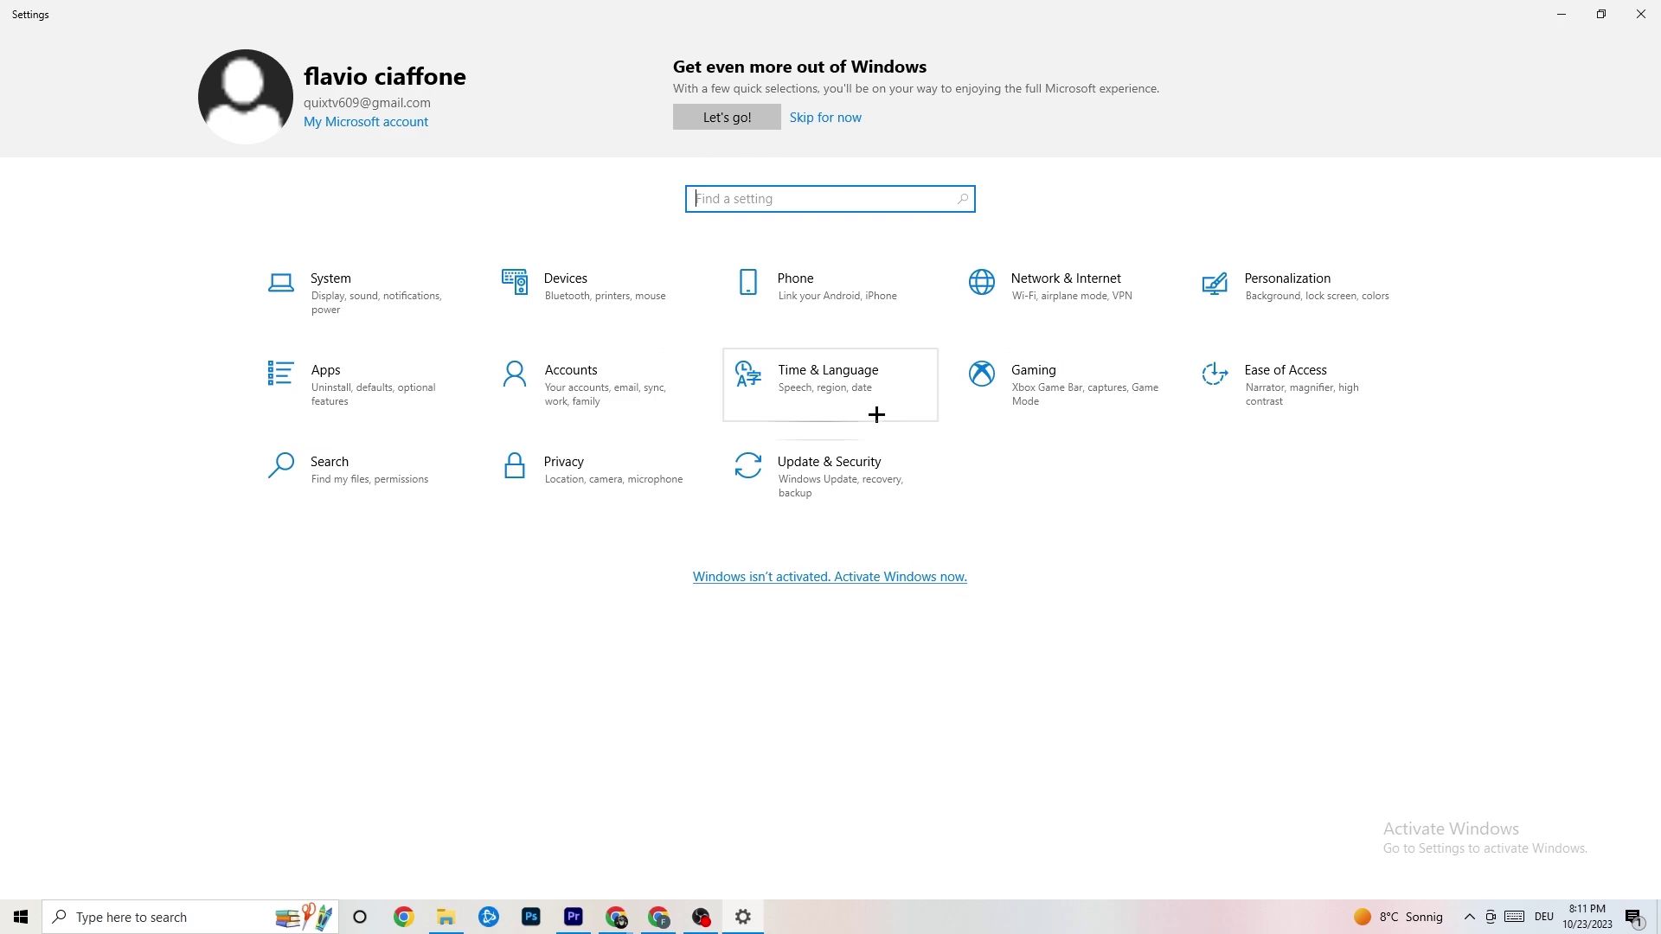
{"action": "left_click", "coordinate": [843, 468]}
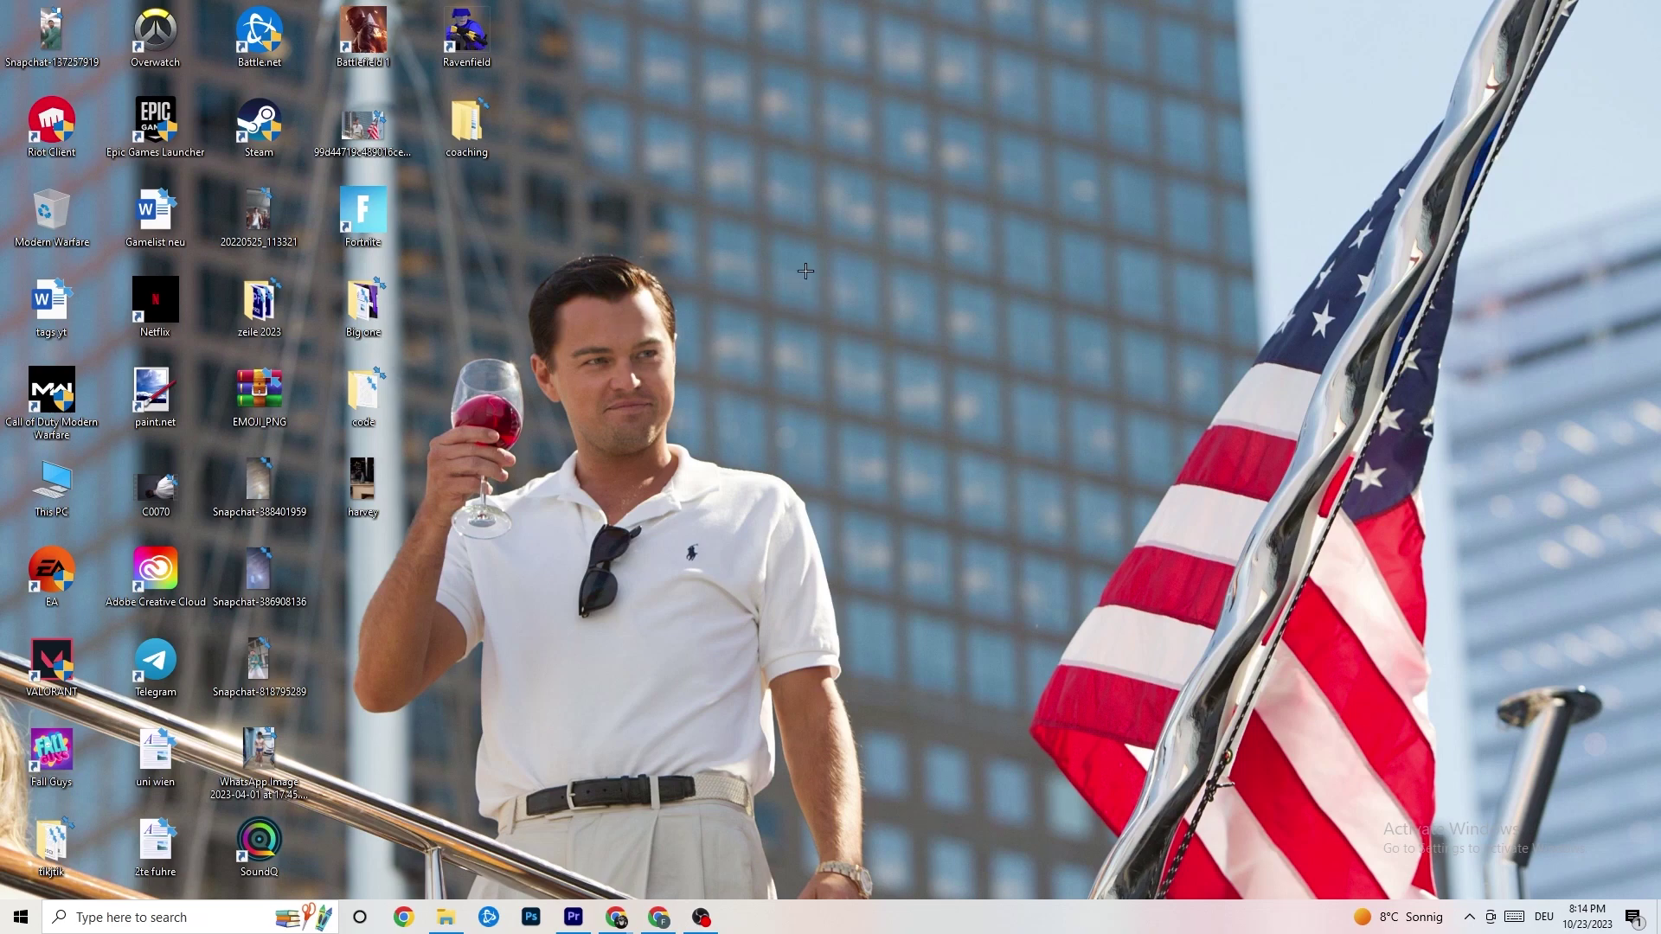
Open NVIDIA Control Panel from the desktop and examine the rendering choices for adjusting image settings with preview
{"action": "right_click", "coordinate": [744, 226]}
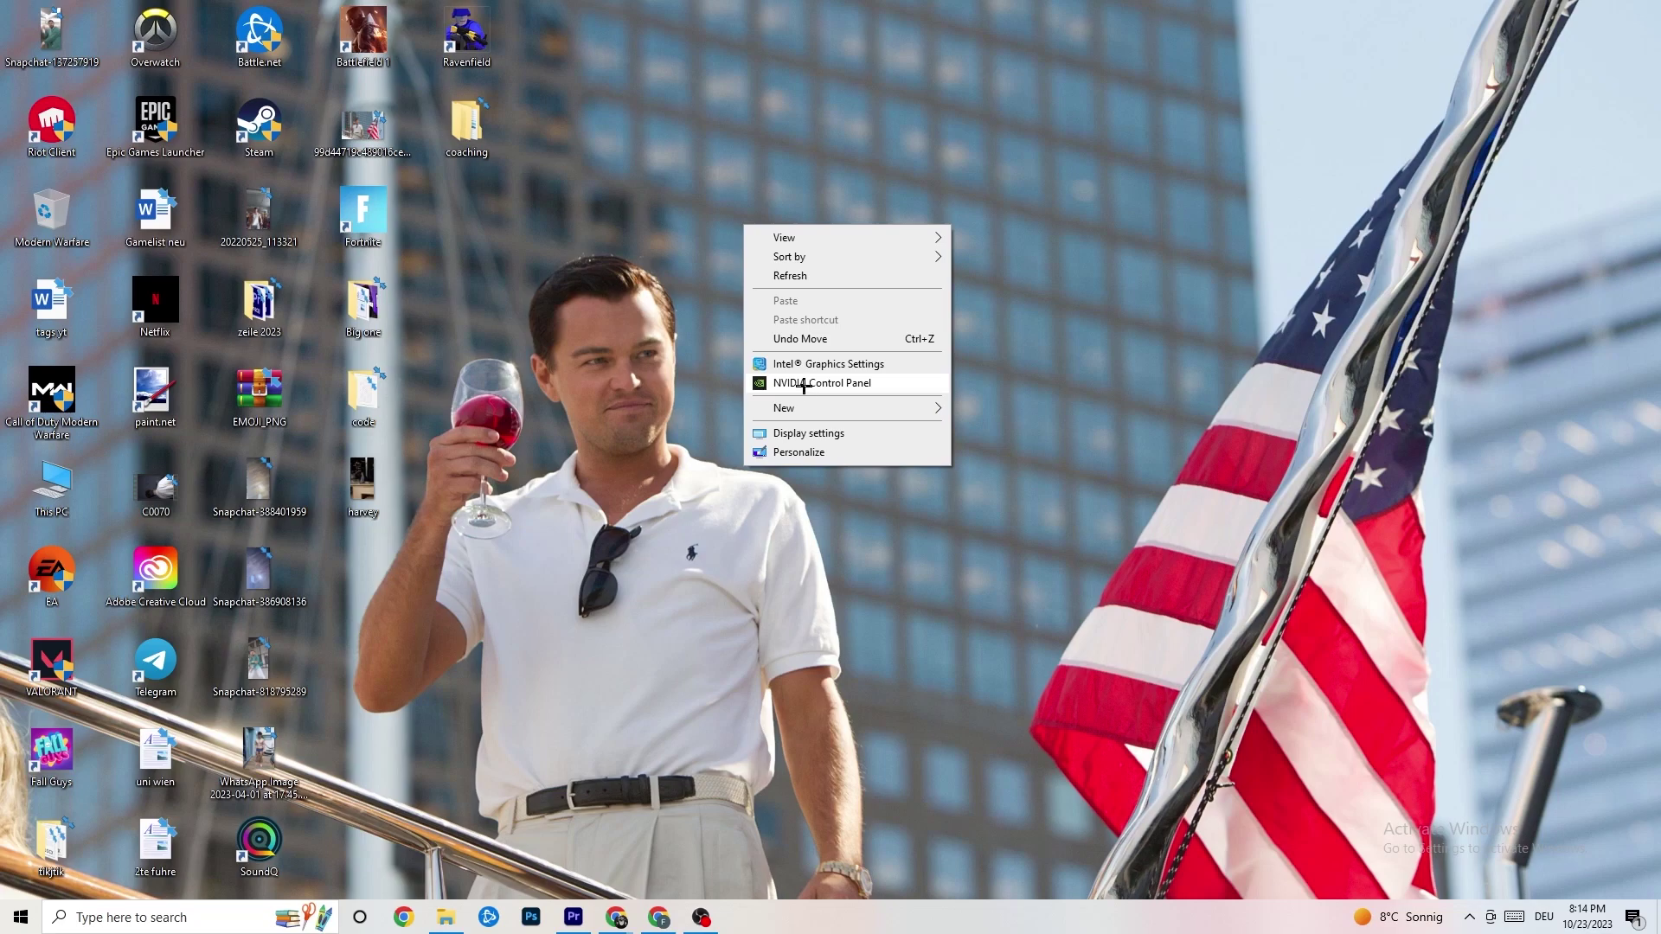
{"action": "left_click", "coordinate": [804, 383]}
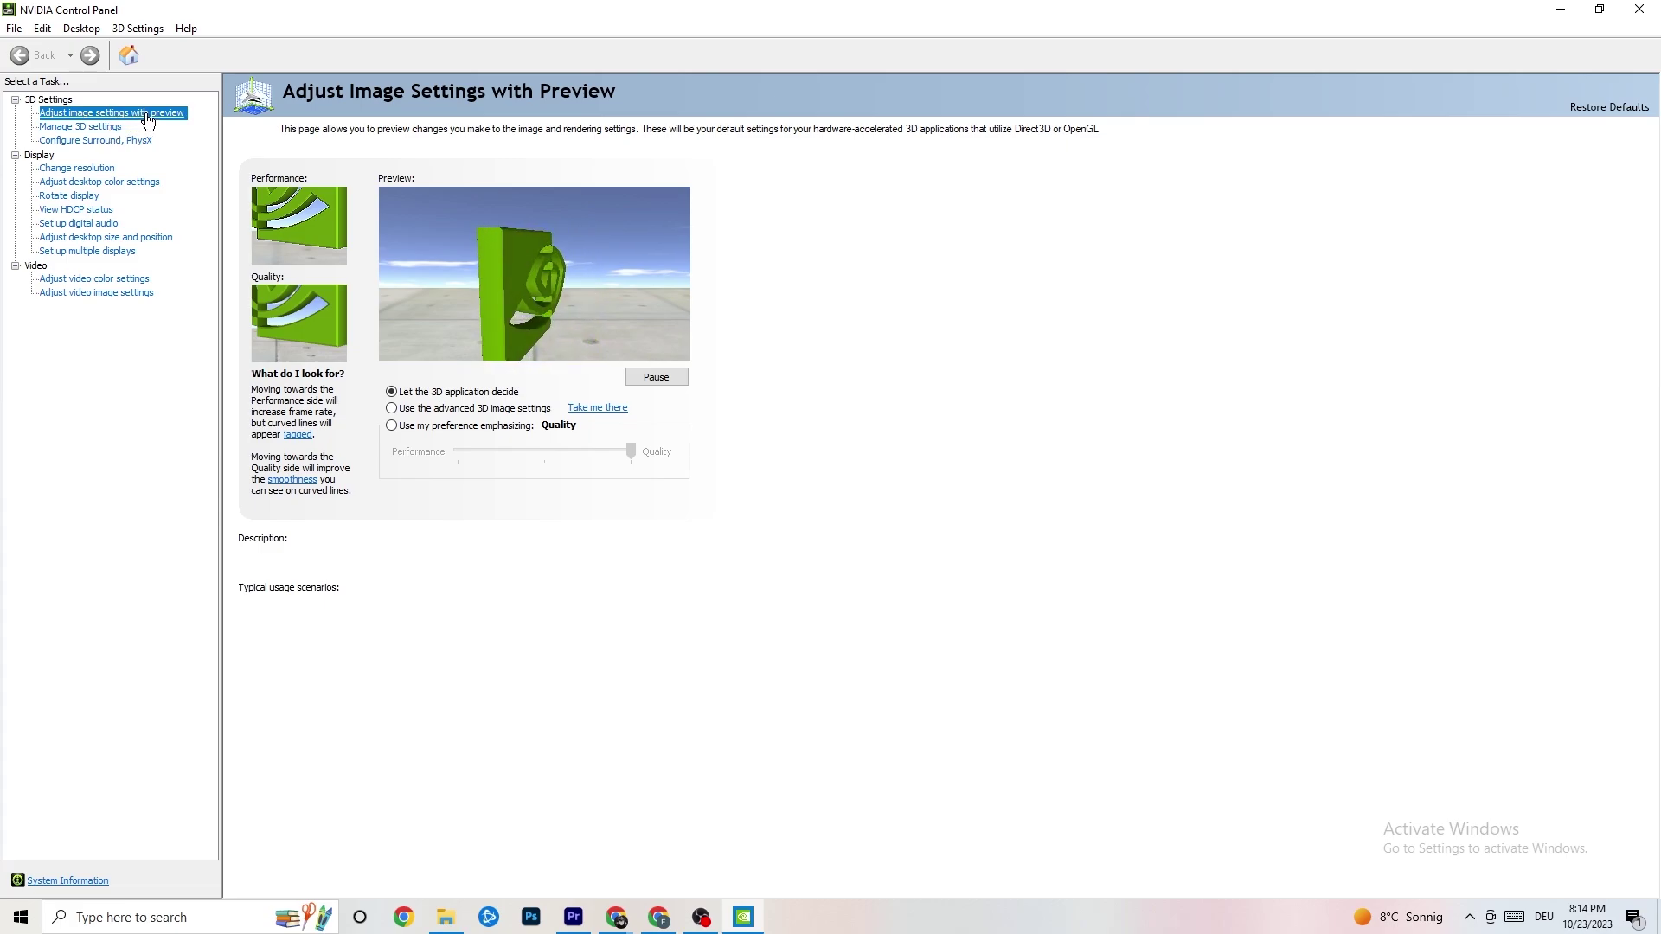
{"action": "mouse_move", "coordinate": [437, 400]}
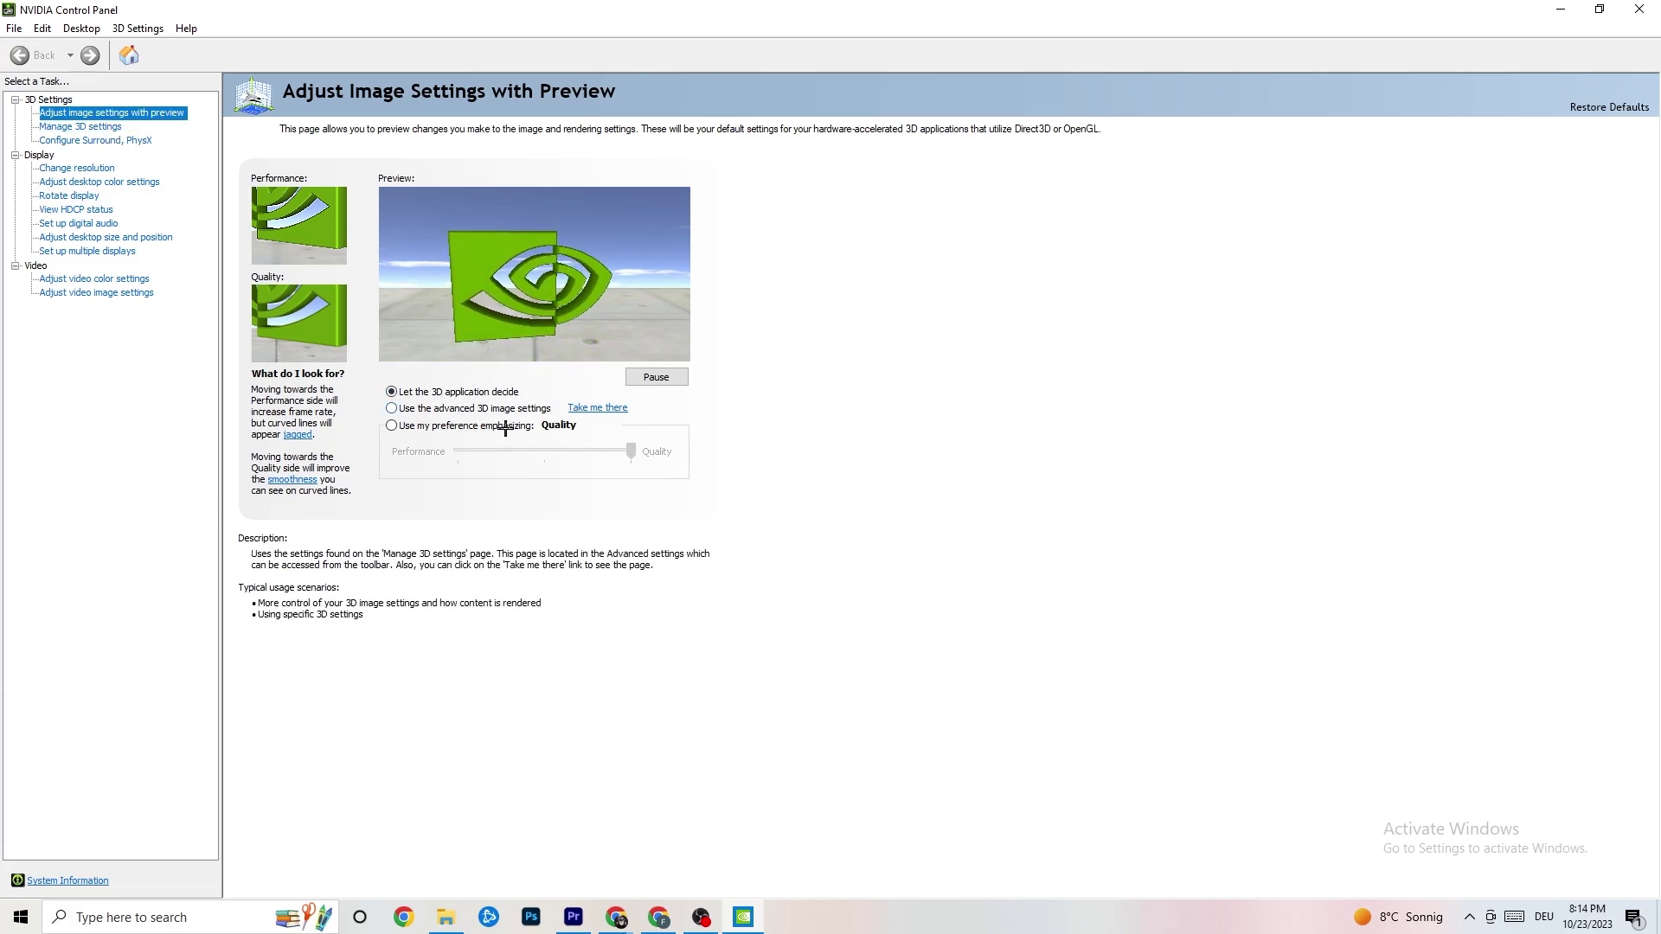
{"action": "mouse_move", "coordinate": [453, 453]}
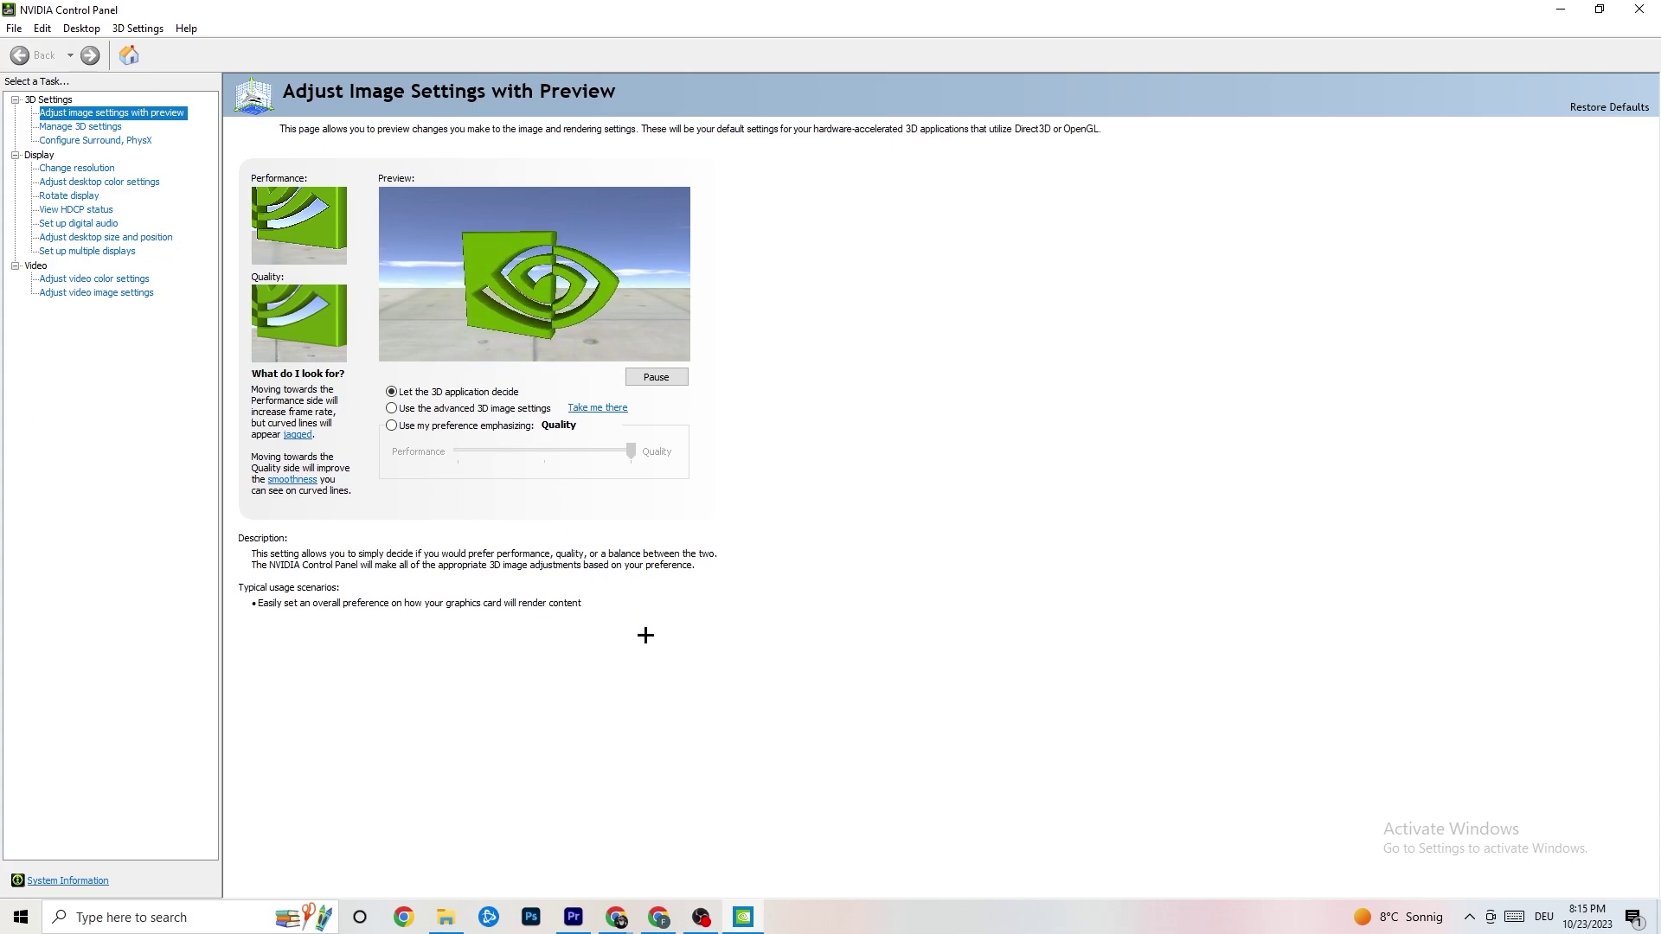
Review the resolution and refresh rate settings for the display, then close NVIDIA Control Panel
{"action": "left_click", "coordinate": [69, 169]}
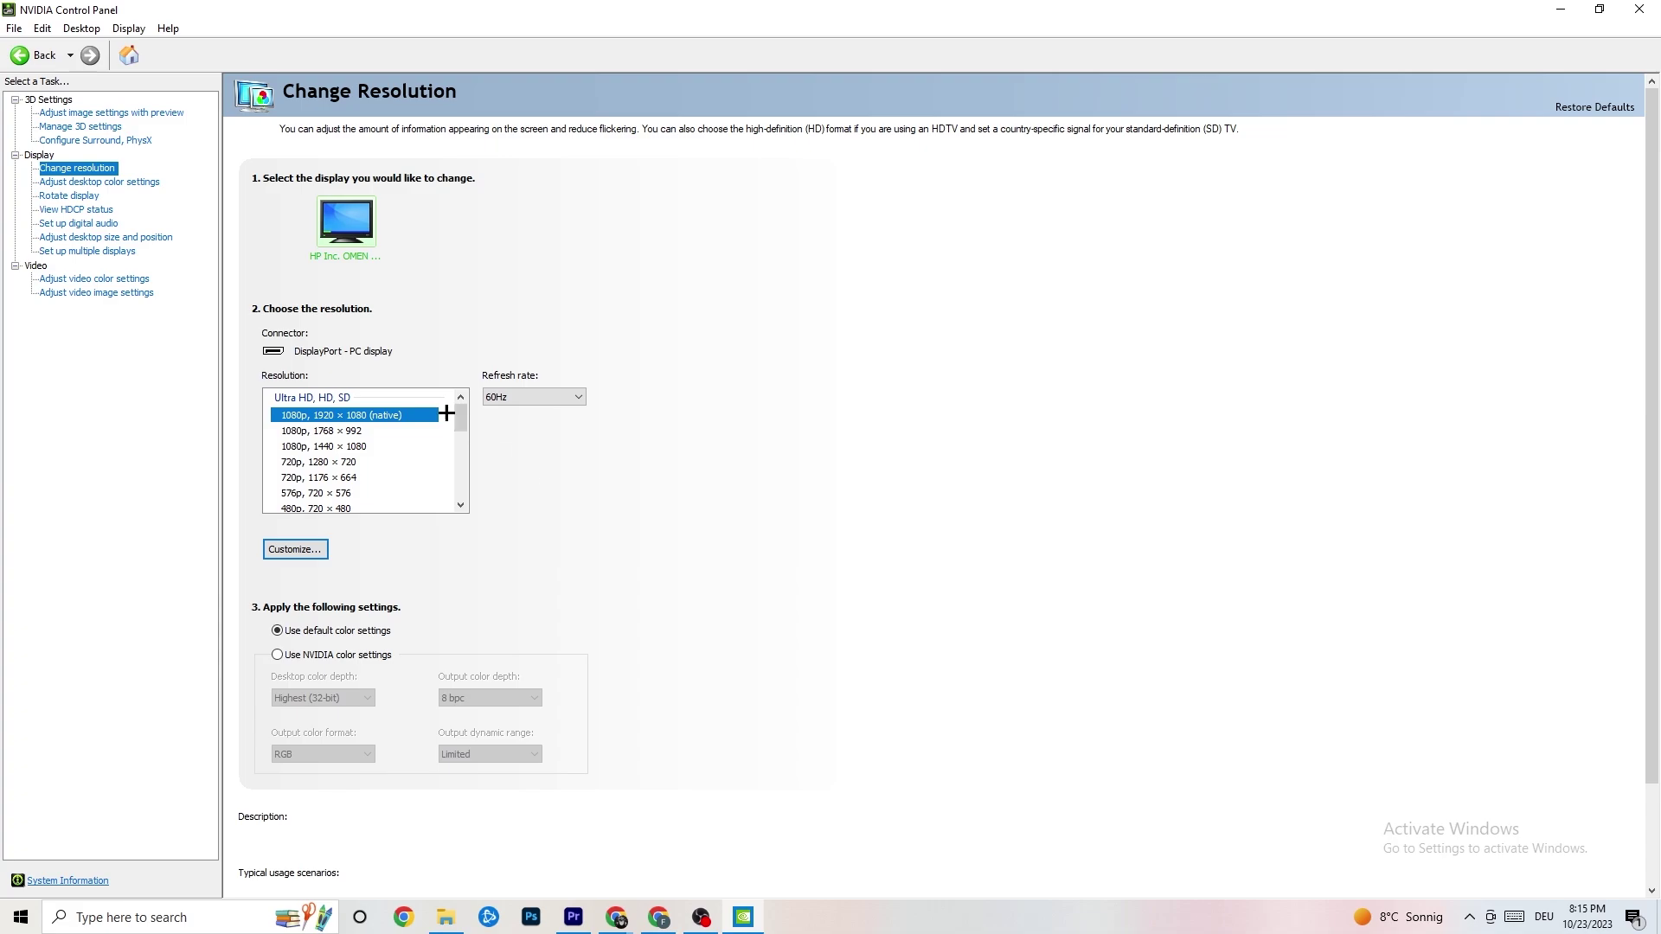
{"action": "mouse_move", "coordinate": [322, 441]}
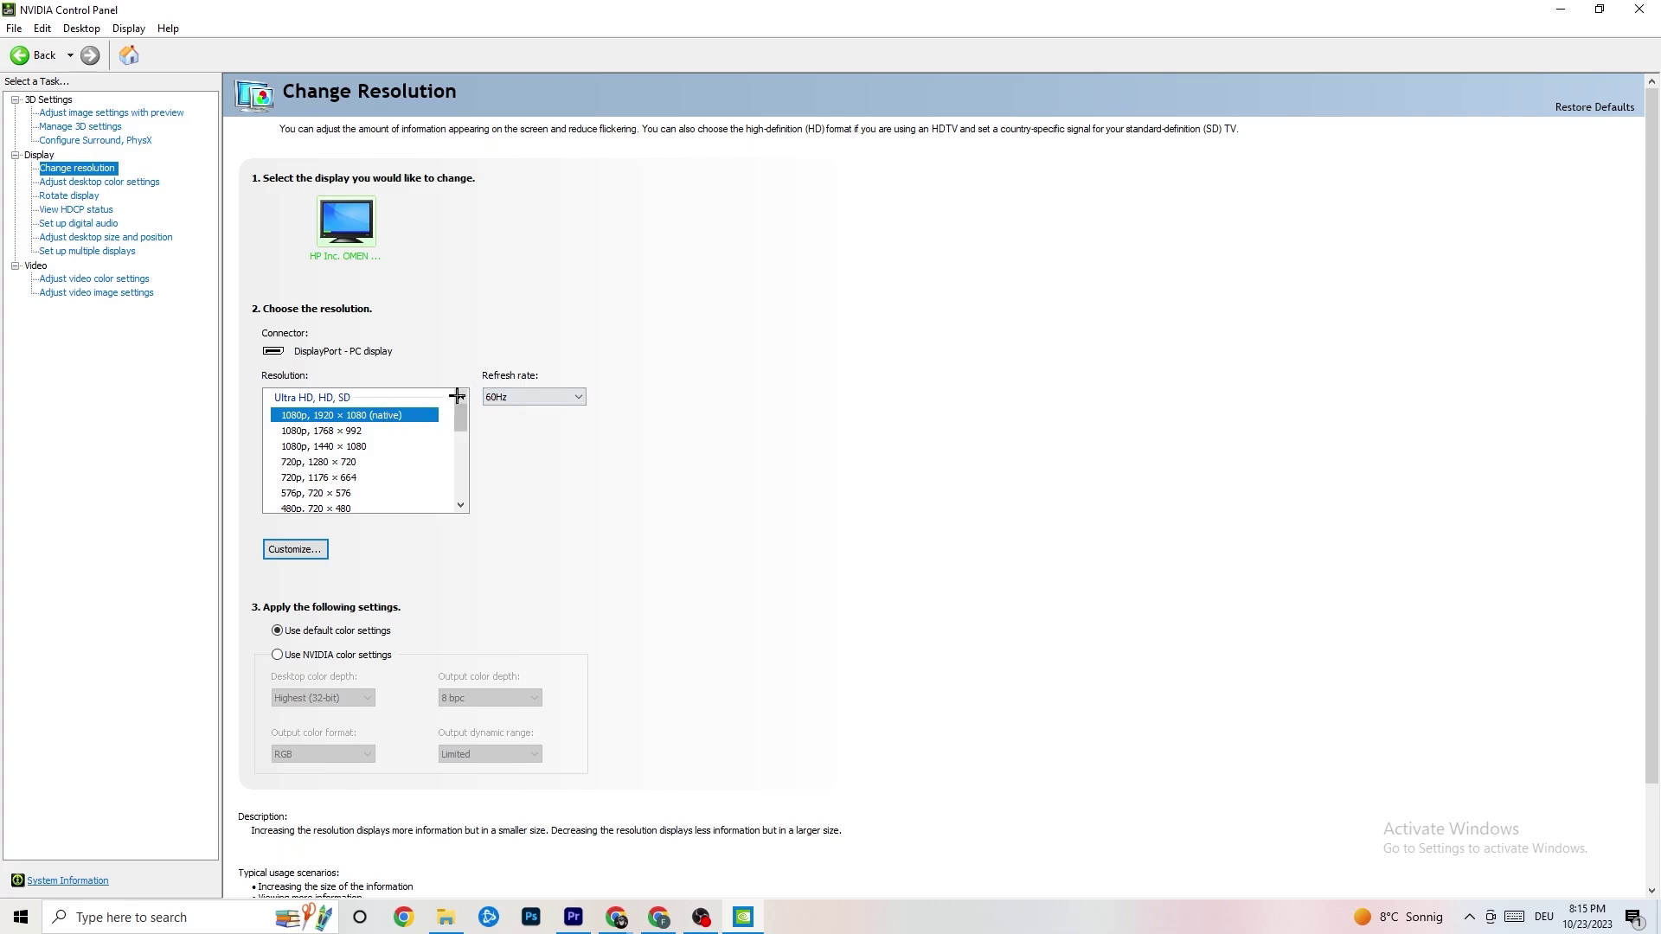
{"action": "scroll", "coordinate": [460, 415], "scroll_direction": "down", "scroll_amount": 1}
{"action": "scroll", "coordinate": [460, 415], "scroll_direction": "up", "scroll_amount": 1}
{"action": "key", "text": "alt+F4"}
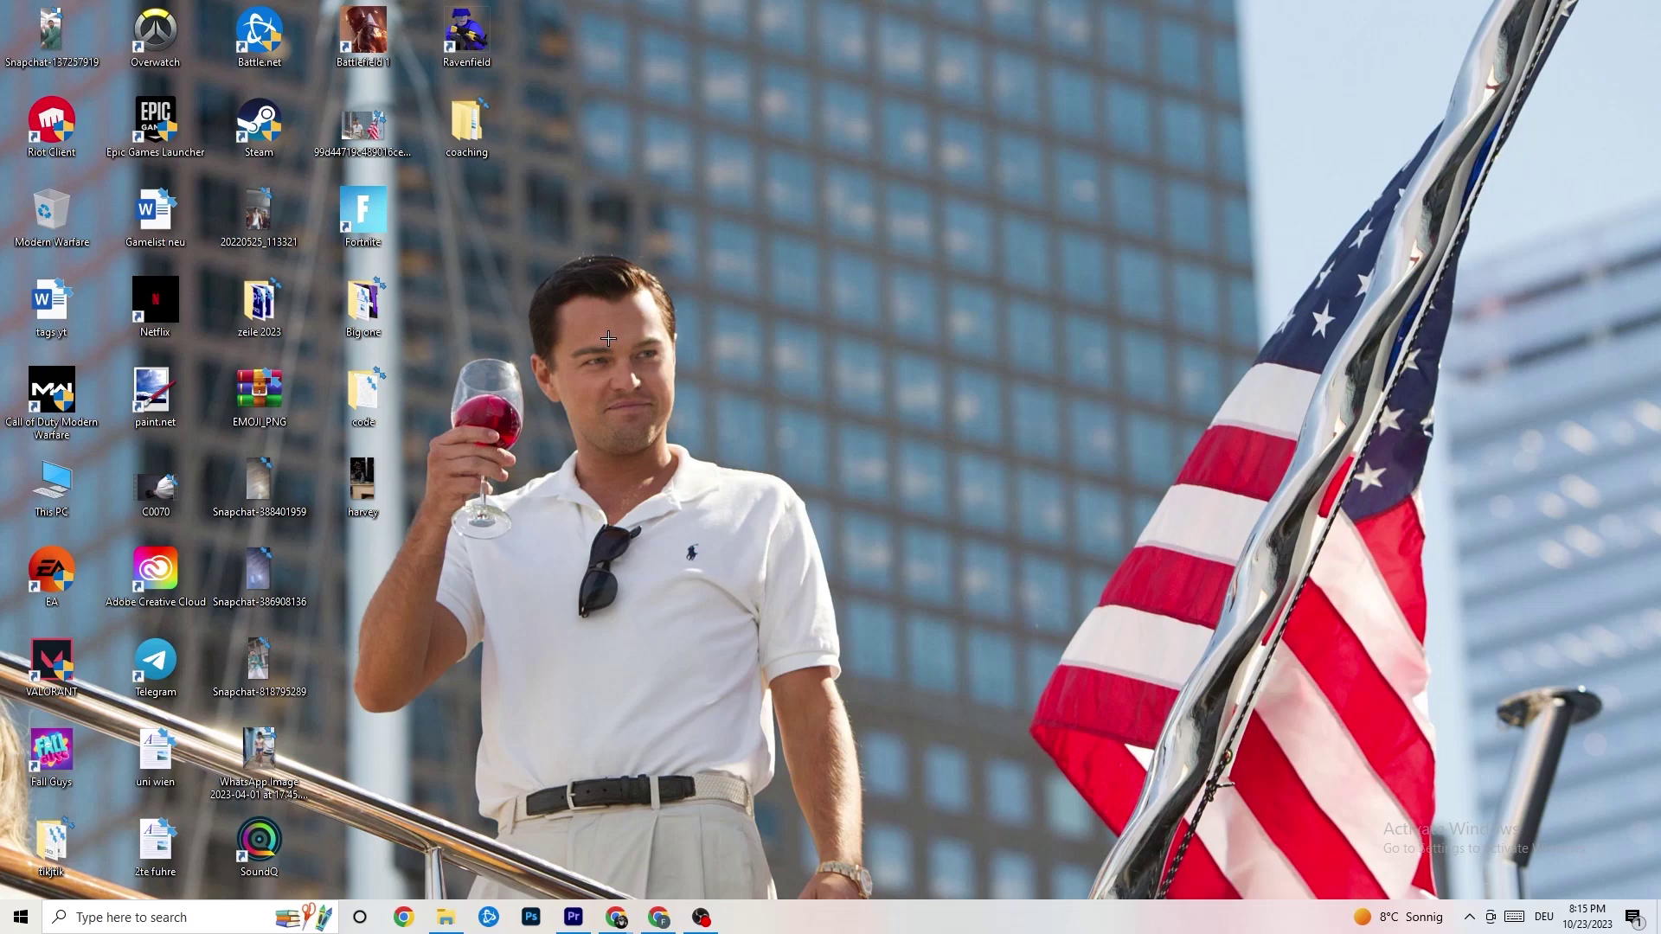
View the Windows options for sleeping, shutting down or restarting the PC, then dismiss them
{"action": "left_click", "coordinate": [21, 917]}
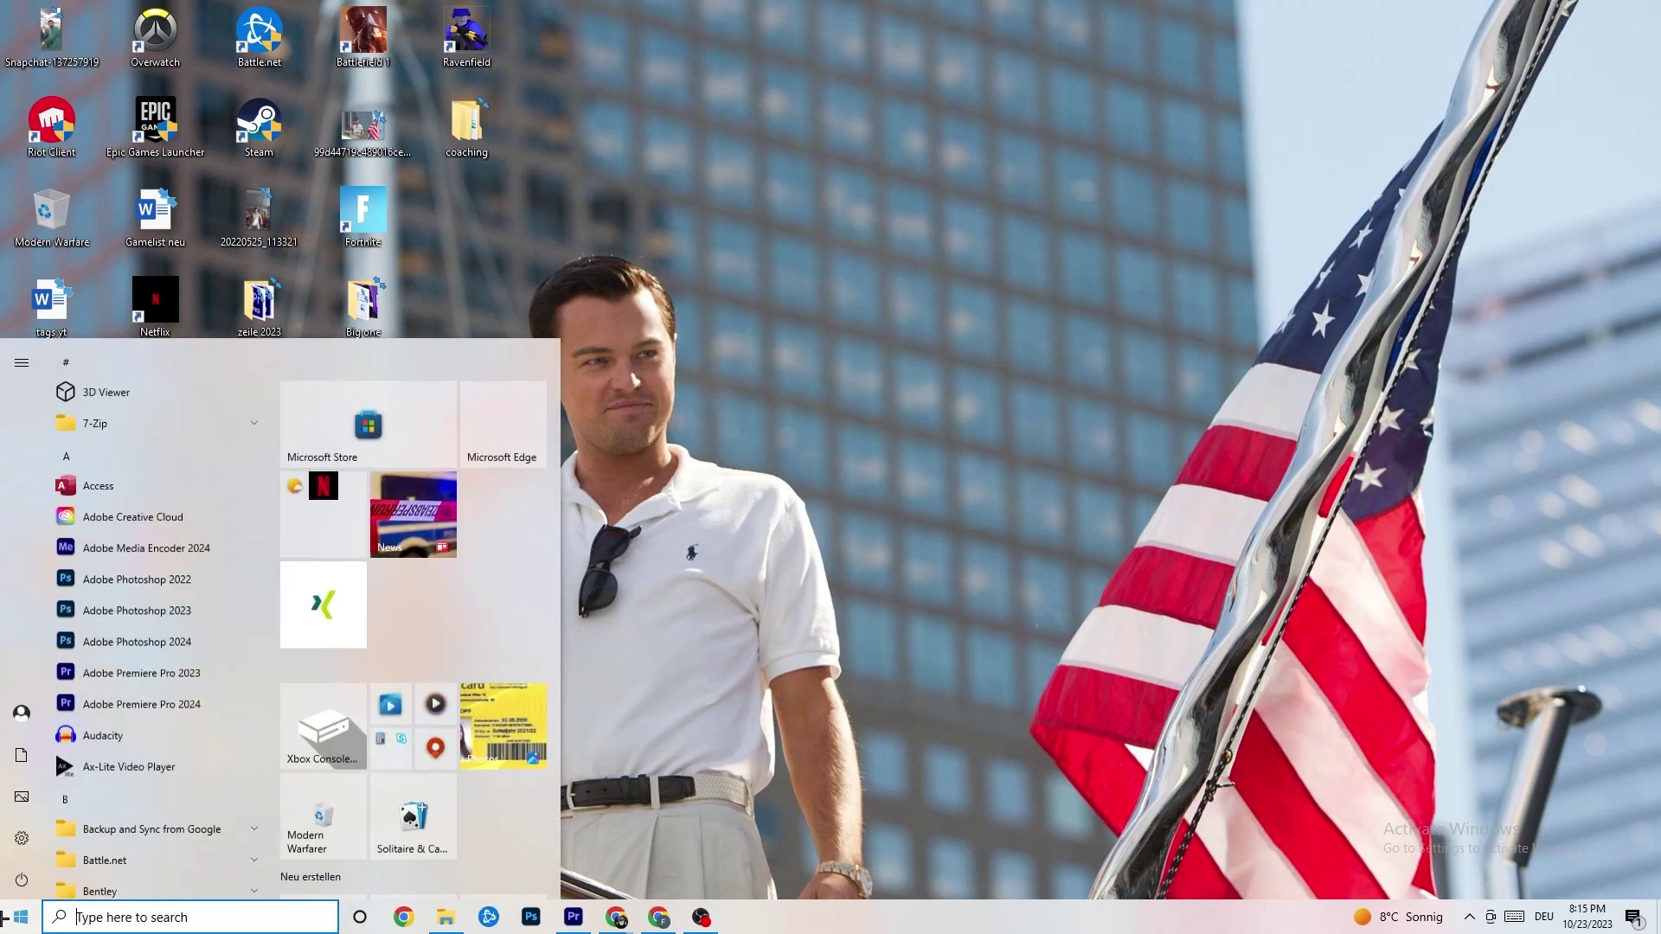
{"action": "left_click", "coordinate": [26, 879]}
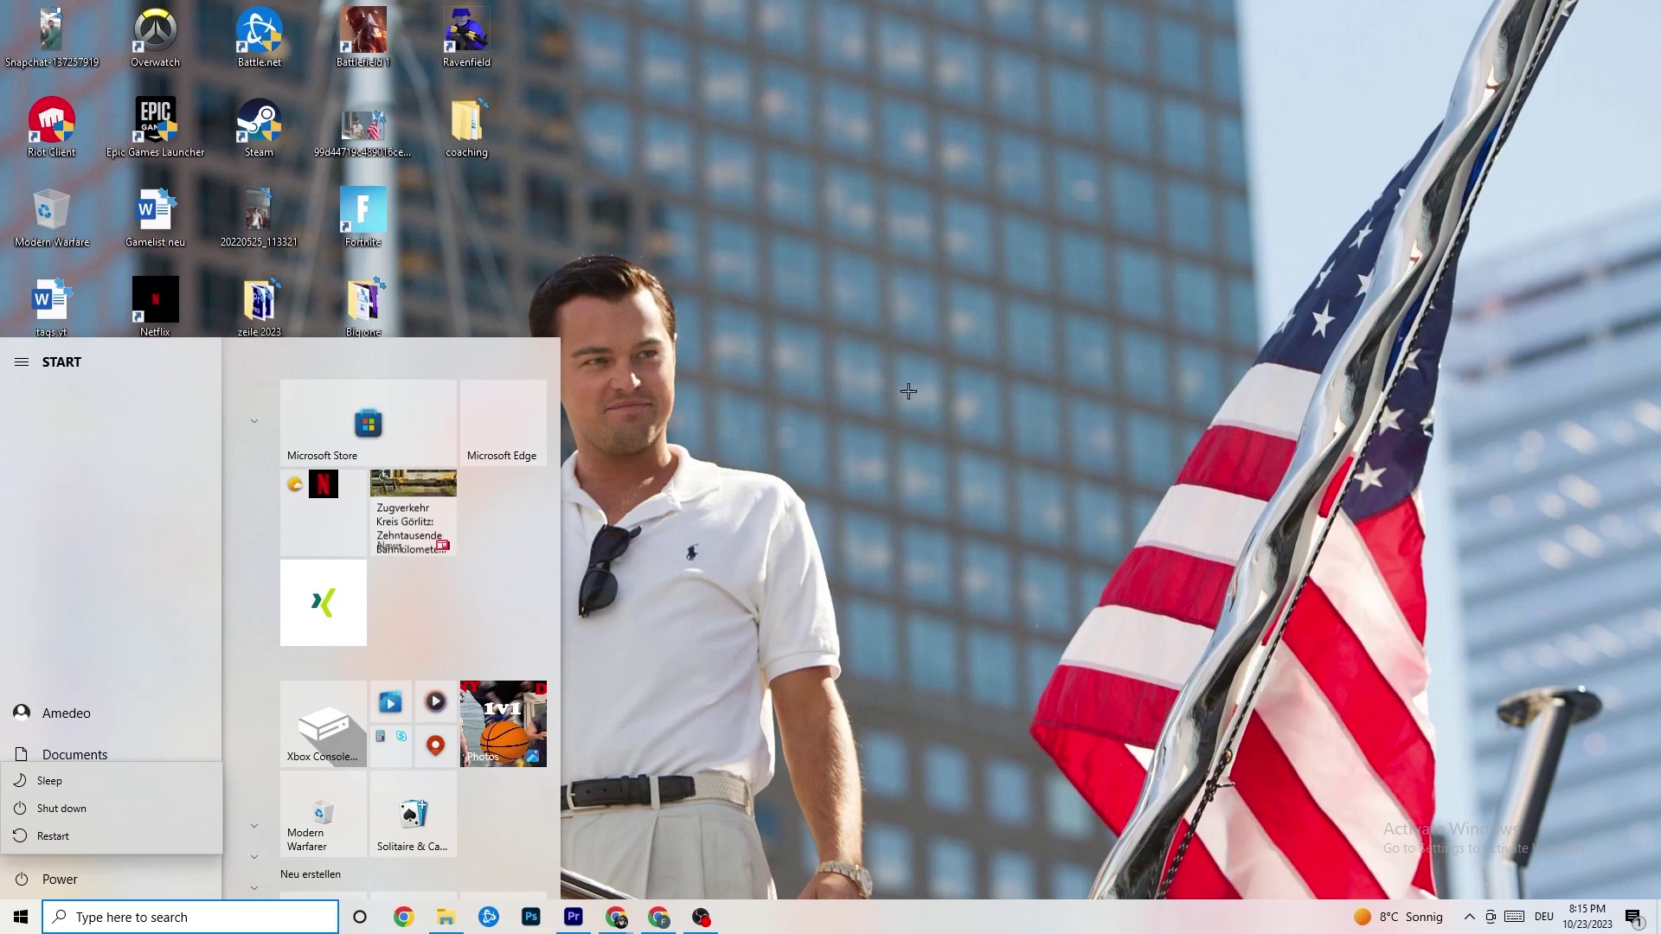
{"action": "left_click", "coordinate": [908, 391]}
{"action": "left_click", "coordinate": [874, 141]}
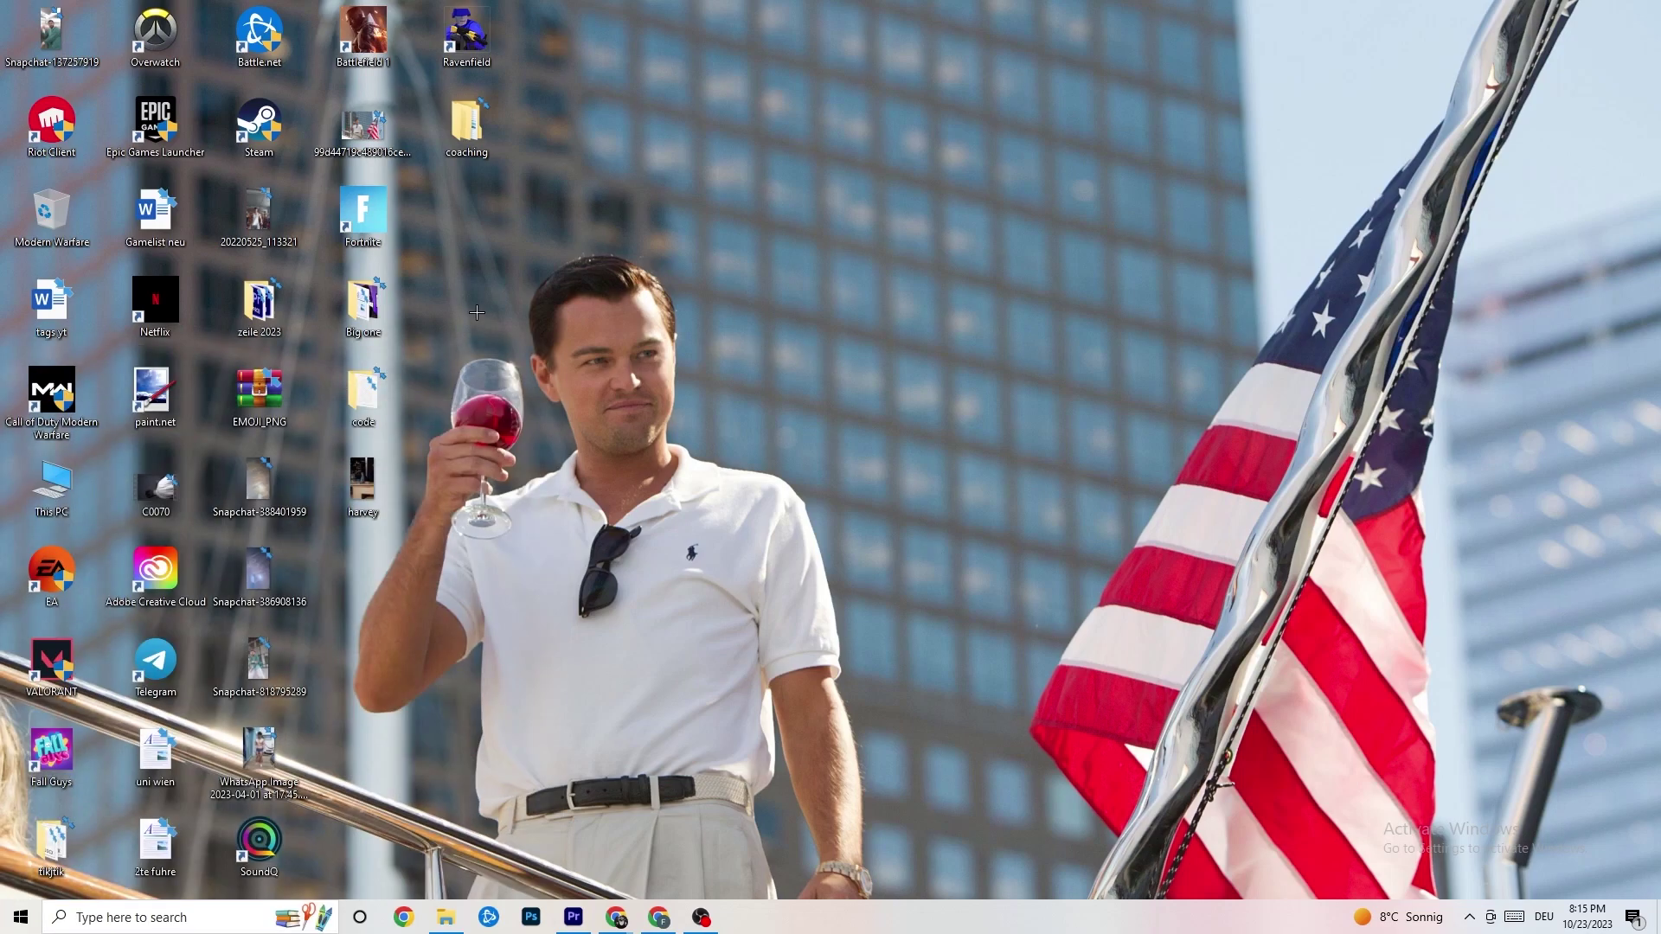